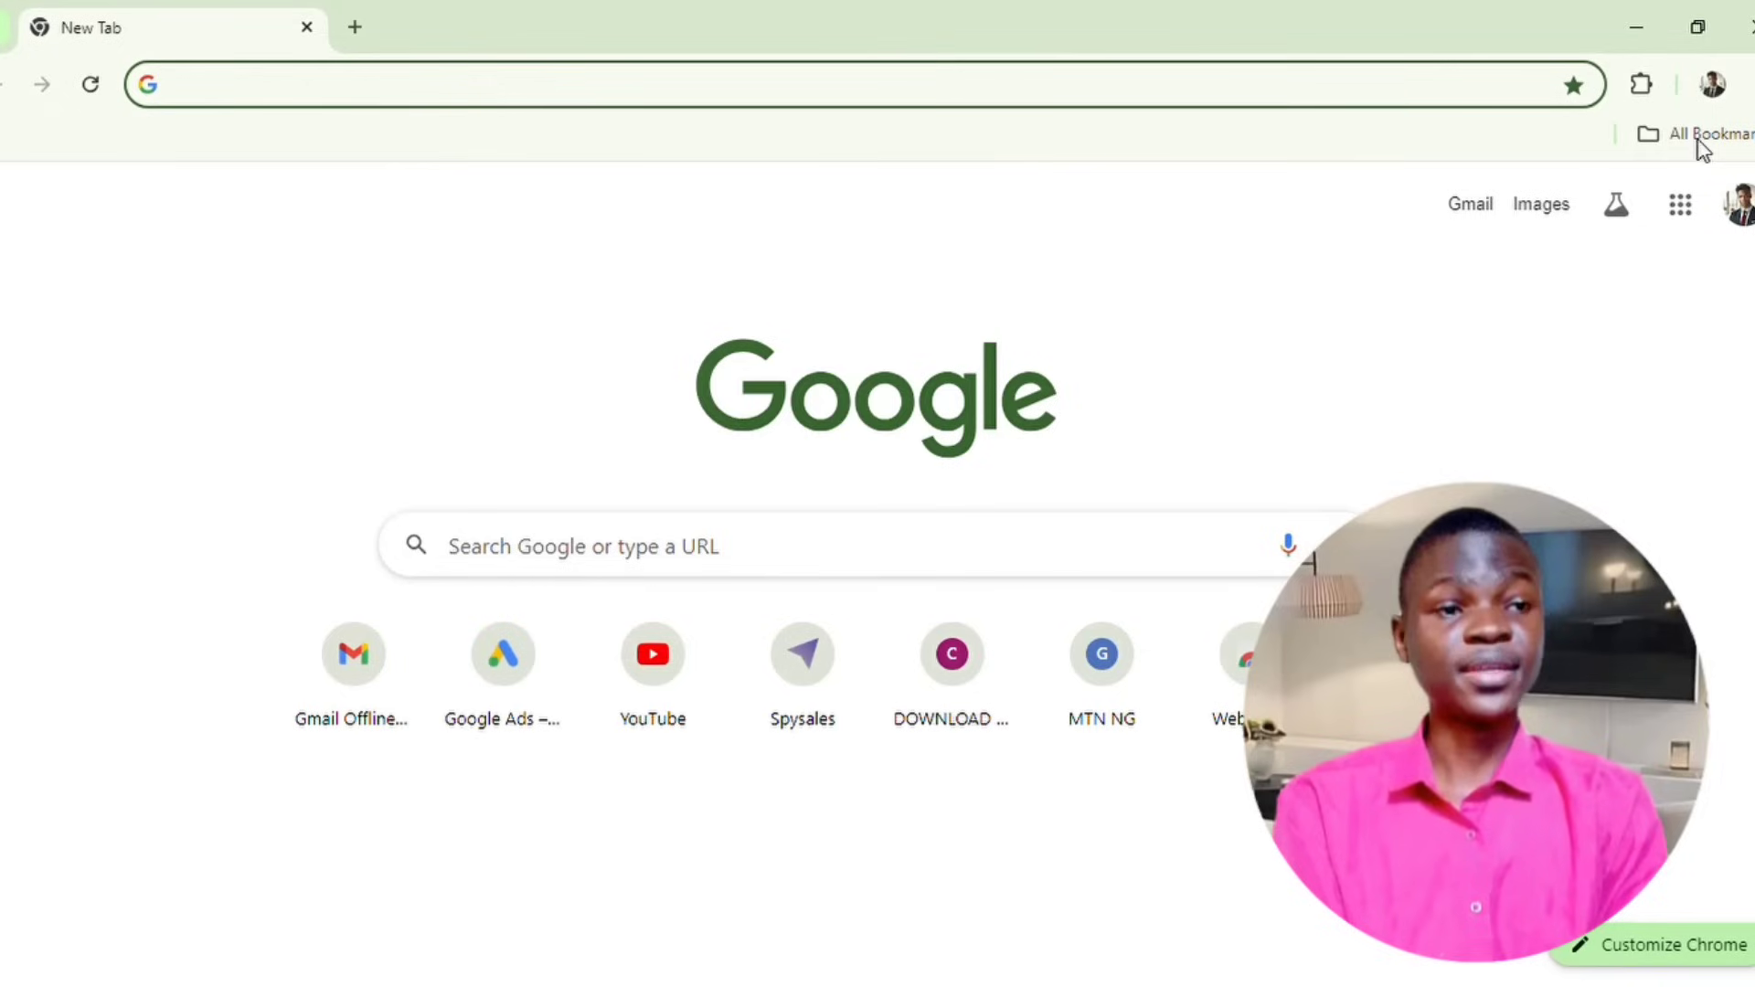
Turn on Developer mode in Manage extensions and load the Serpdigger folder as an unpacked extension.
{"action": "left_click", "coordinate": [1641, 87]}
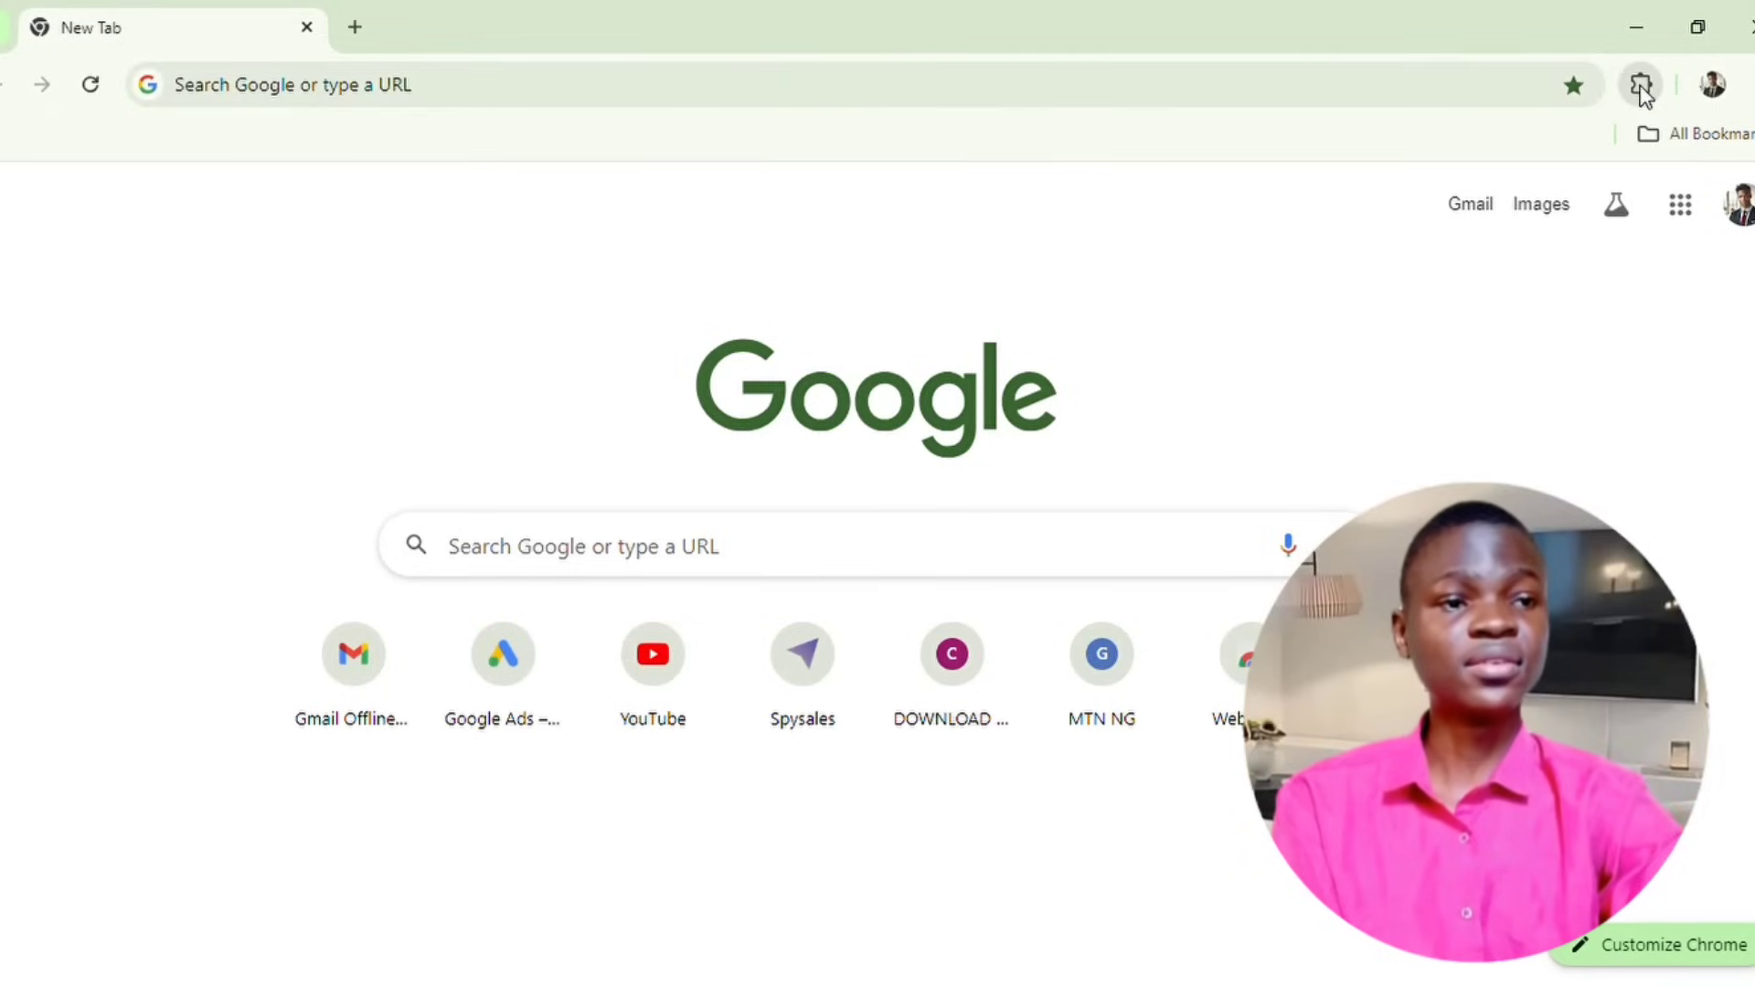
{"action": "left_click", "coordinate": [1428, 355]}
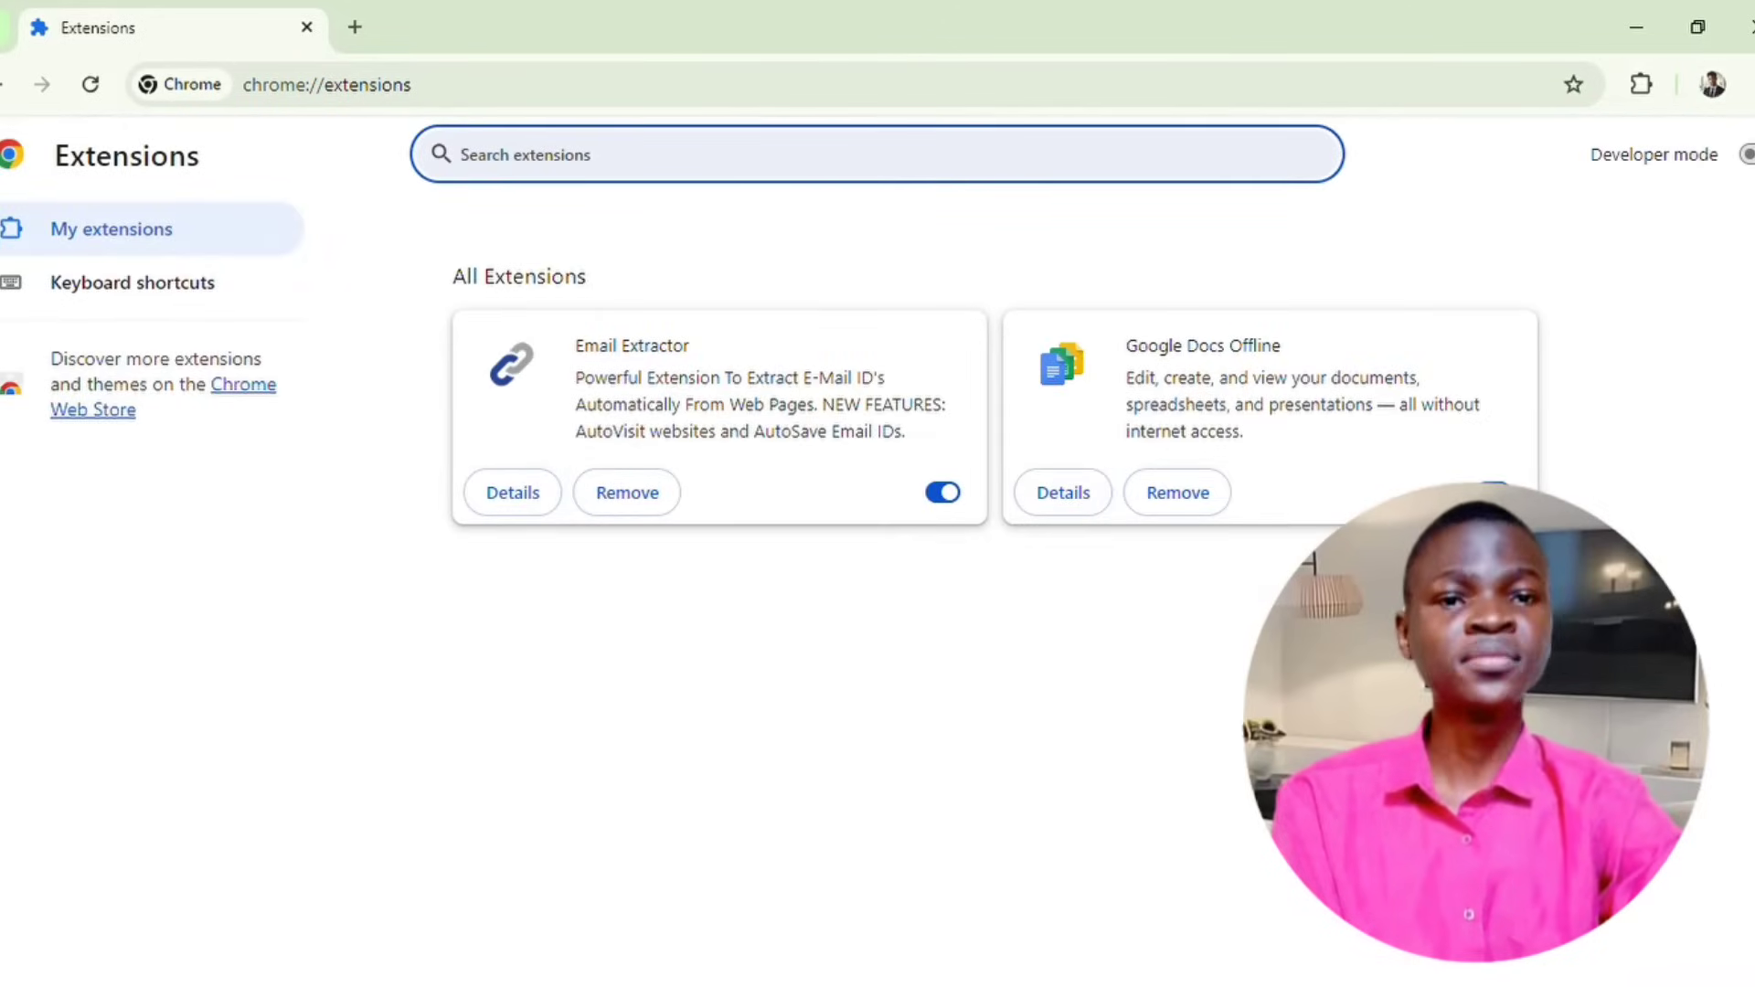
{"action": "left_click", "coordinate": [1746, 196]}
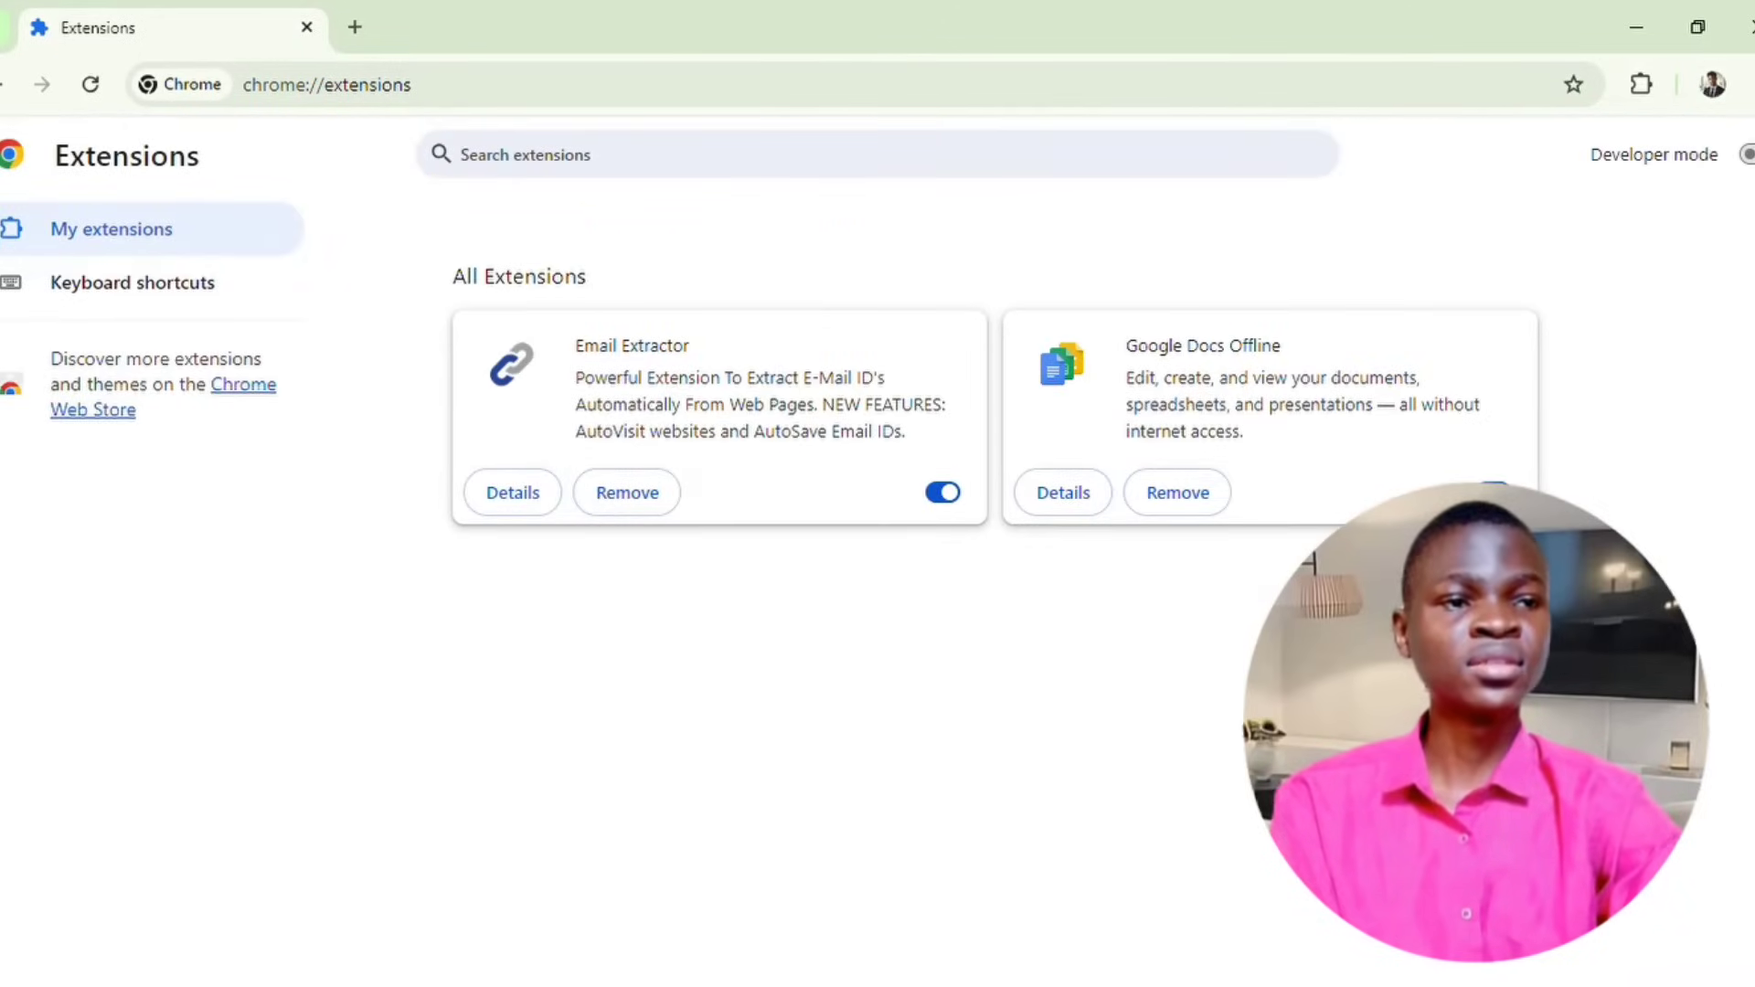
{"action": "left_click", "coordinate": [1748, 154]}
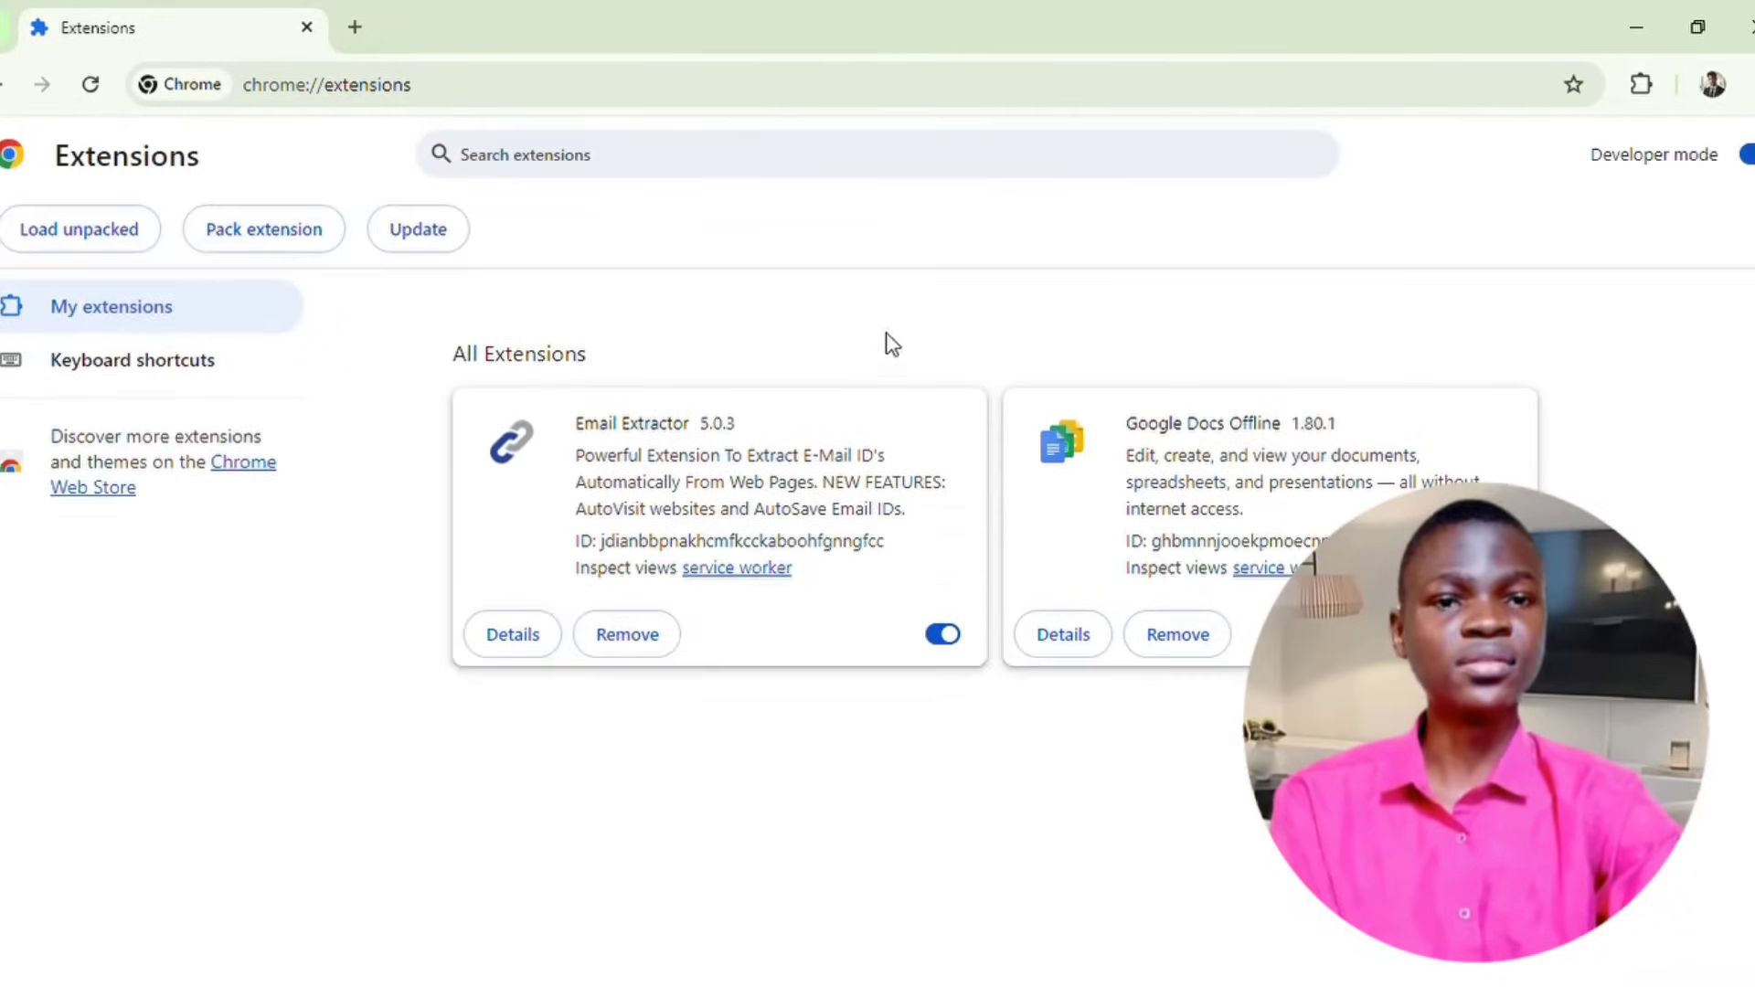
{"action": "left_click", "coordinate": [115, 240]}
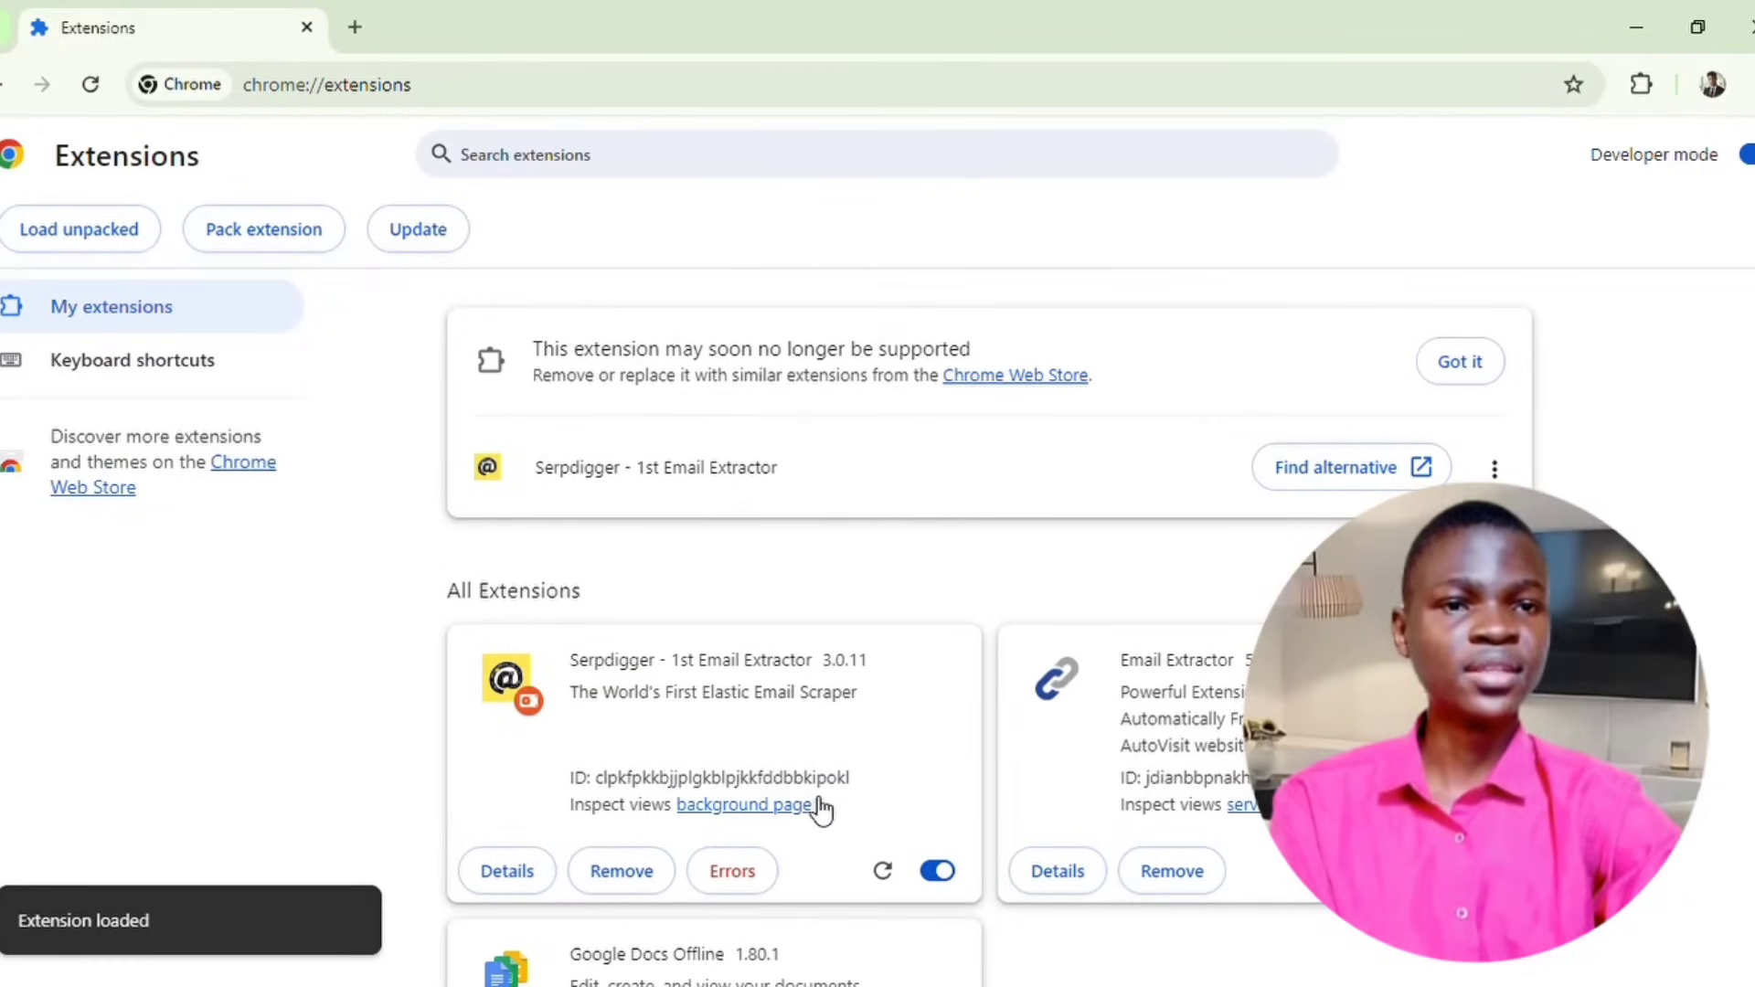
{"action": "scroll", "coordinate": [855, 811], "scroll_direction": "down", "scroll_amount": 1}
{"action": "scroll", "coordinate": [1335, 516], "scroll_direction": "up", "scroll_amount": 1}
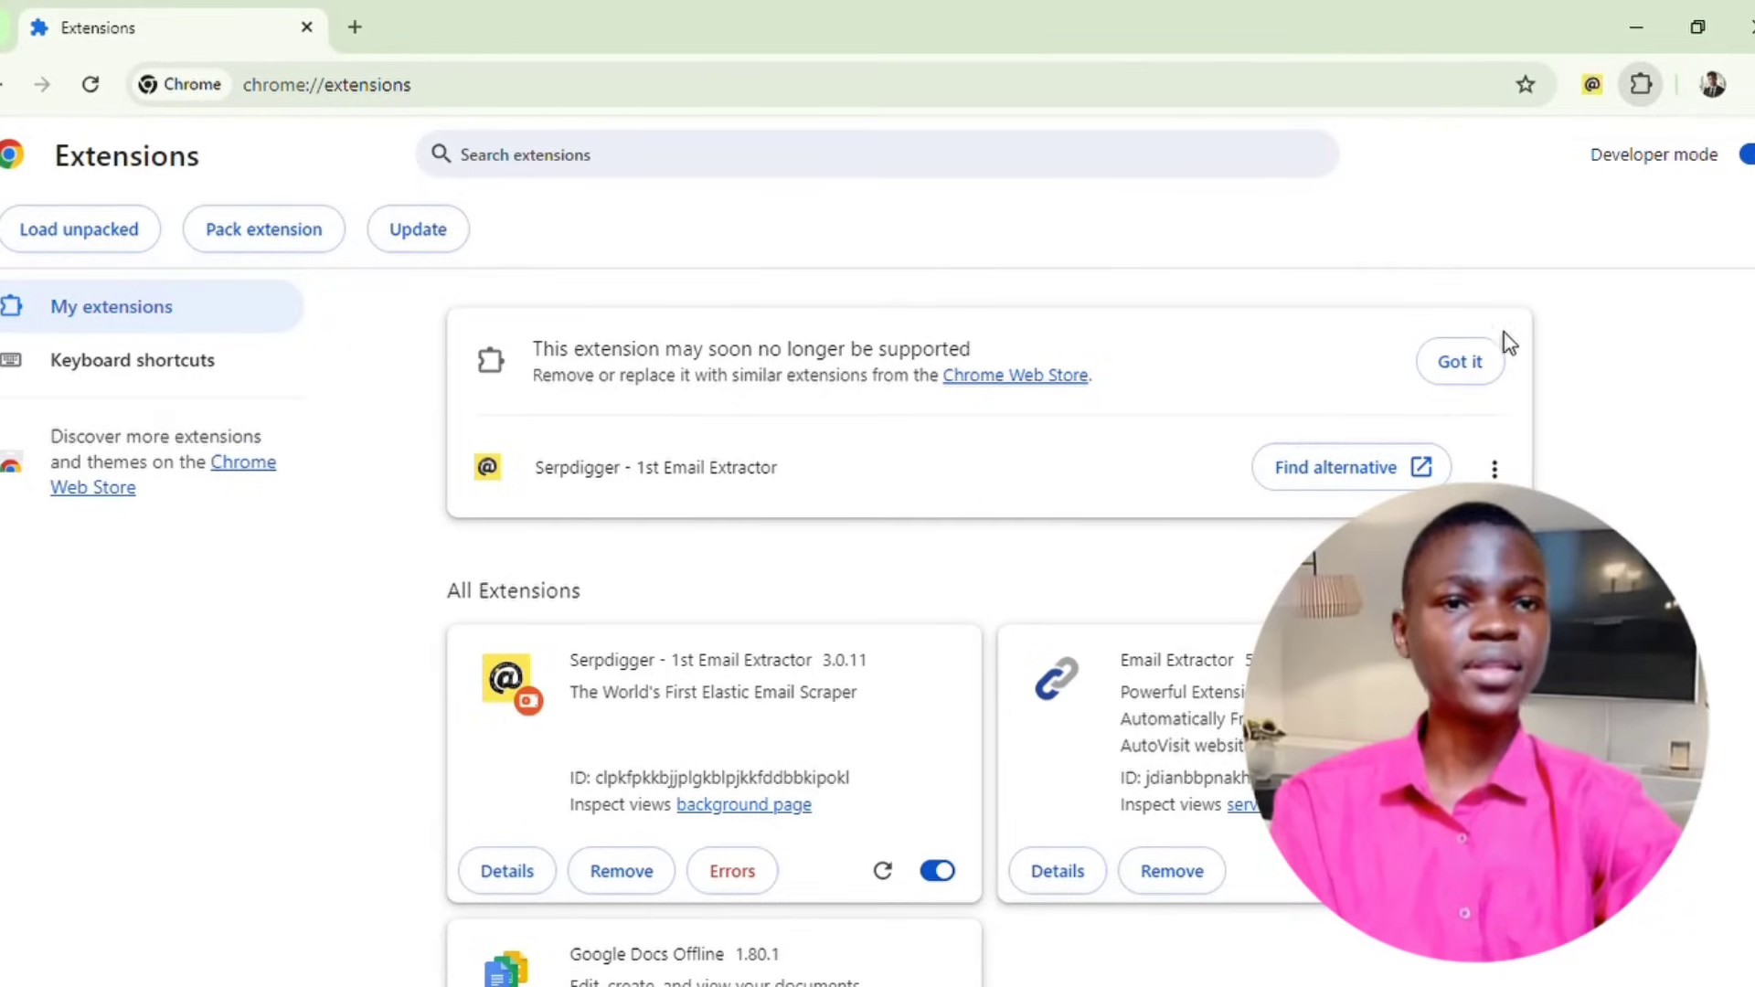
In a new tab, search 'programmable search engine', open its control panel and begin adding an engine.
{"action": "left_click", "coordinate": [355, 41]}
{"action": "left_click", "coordinate": [373, 92]}
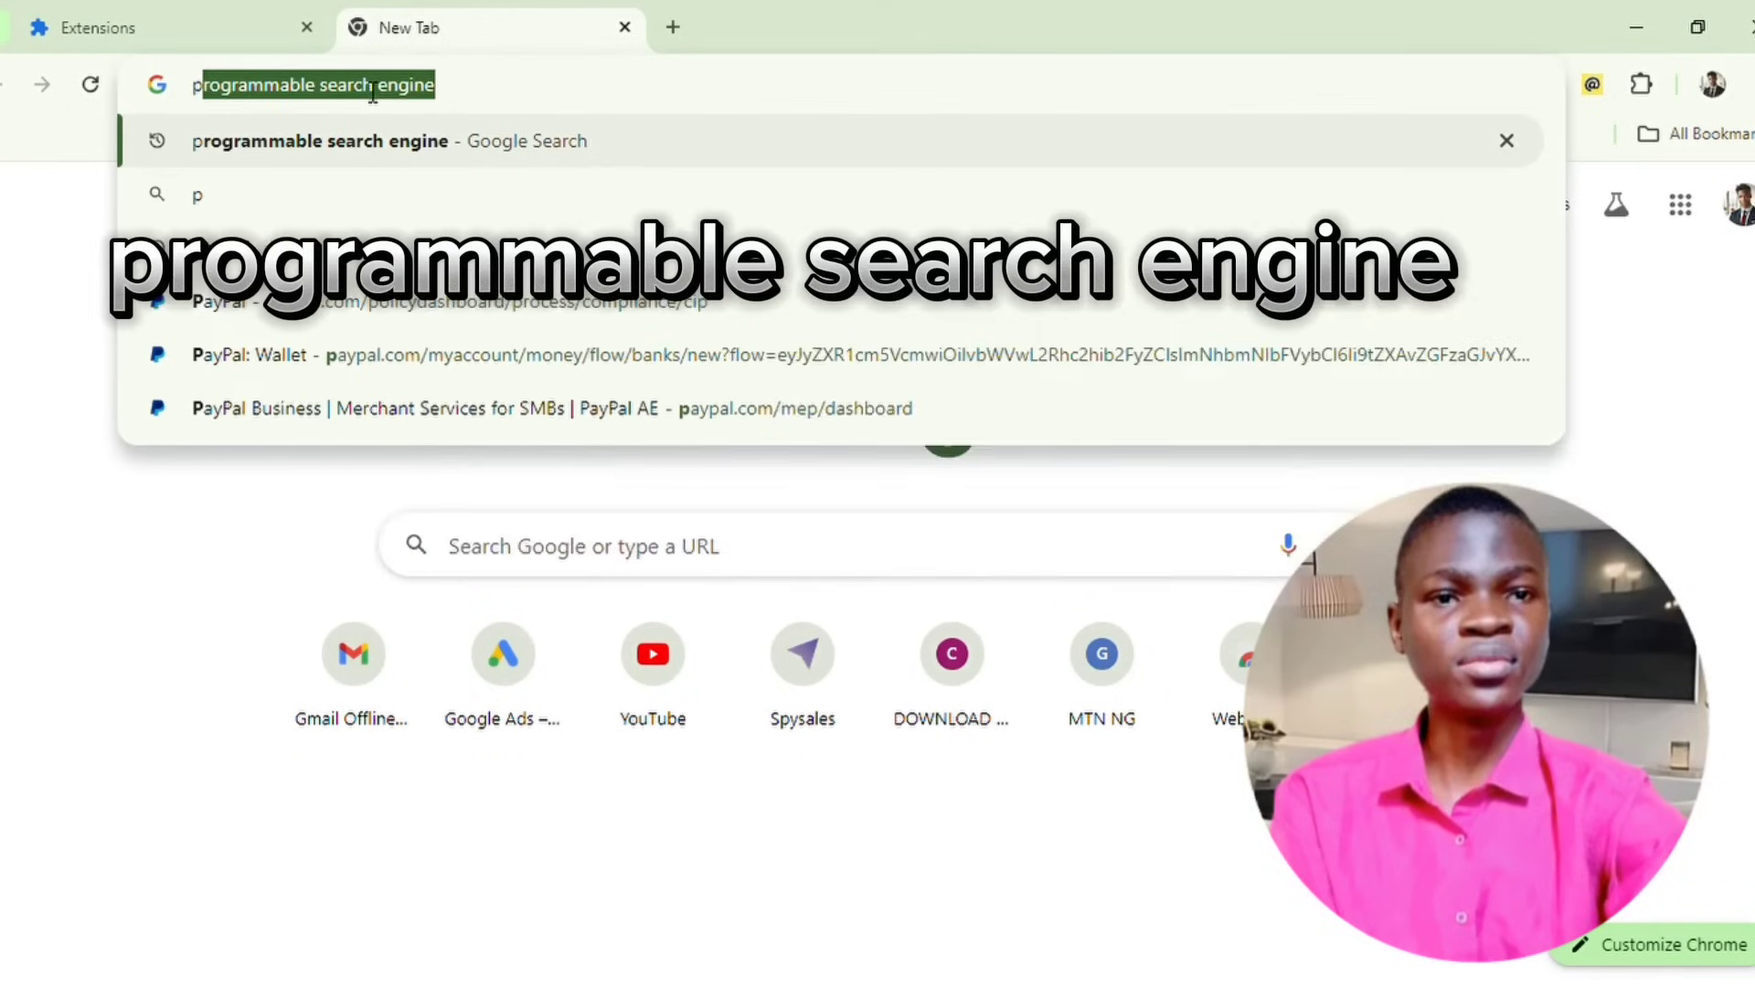
{"action": "type", "text": "p"}
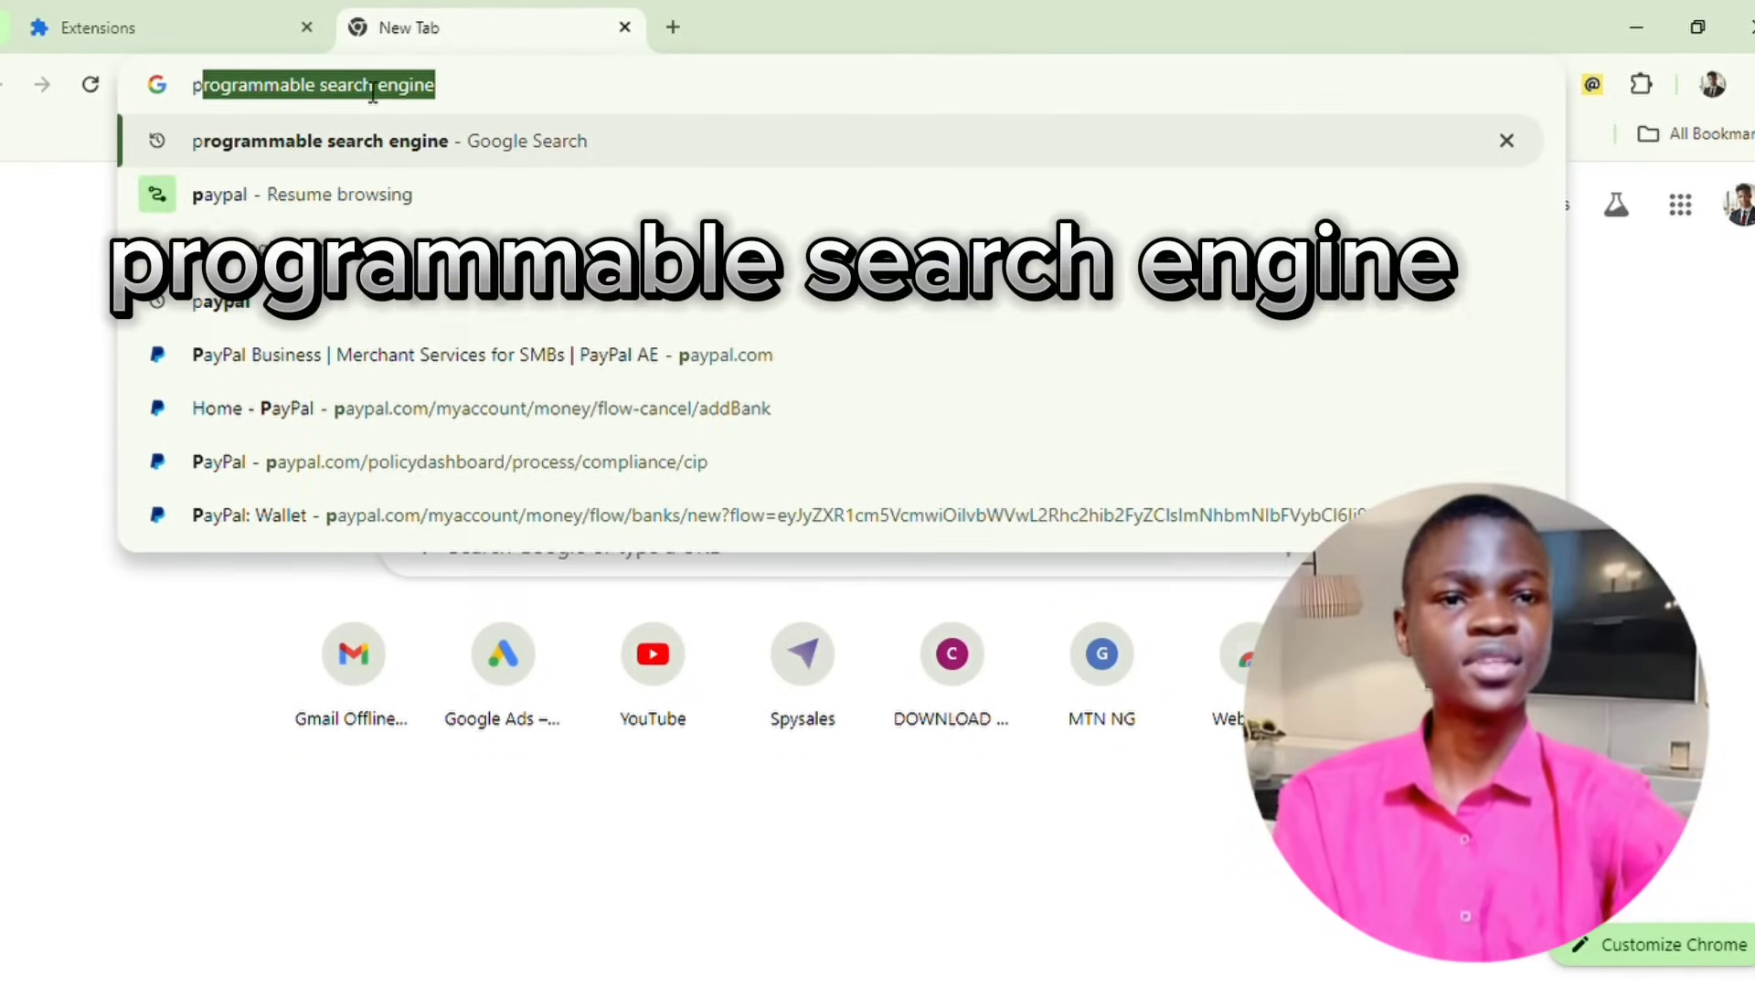
{"action": "key", "text": "Return"}
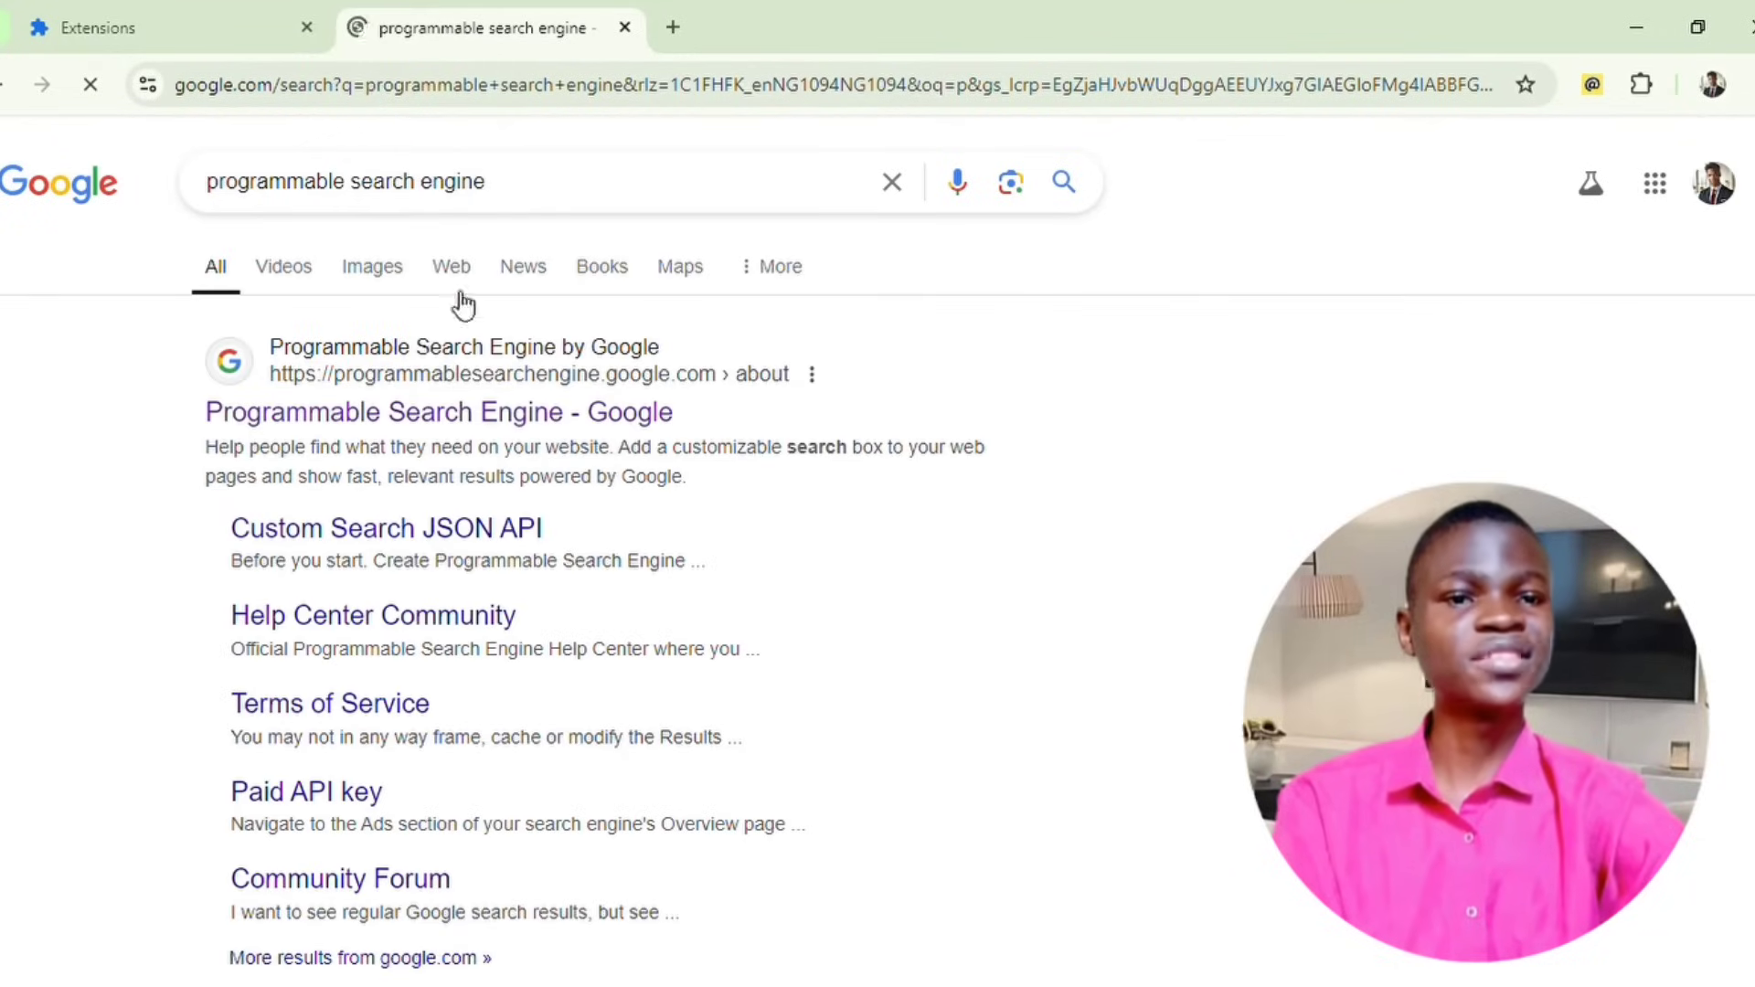
{"action": "left_click", "coordinate": [488, 416]}
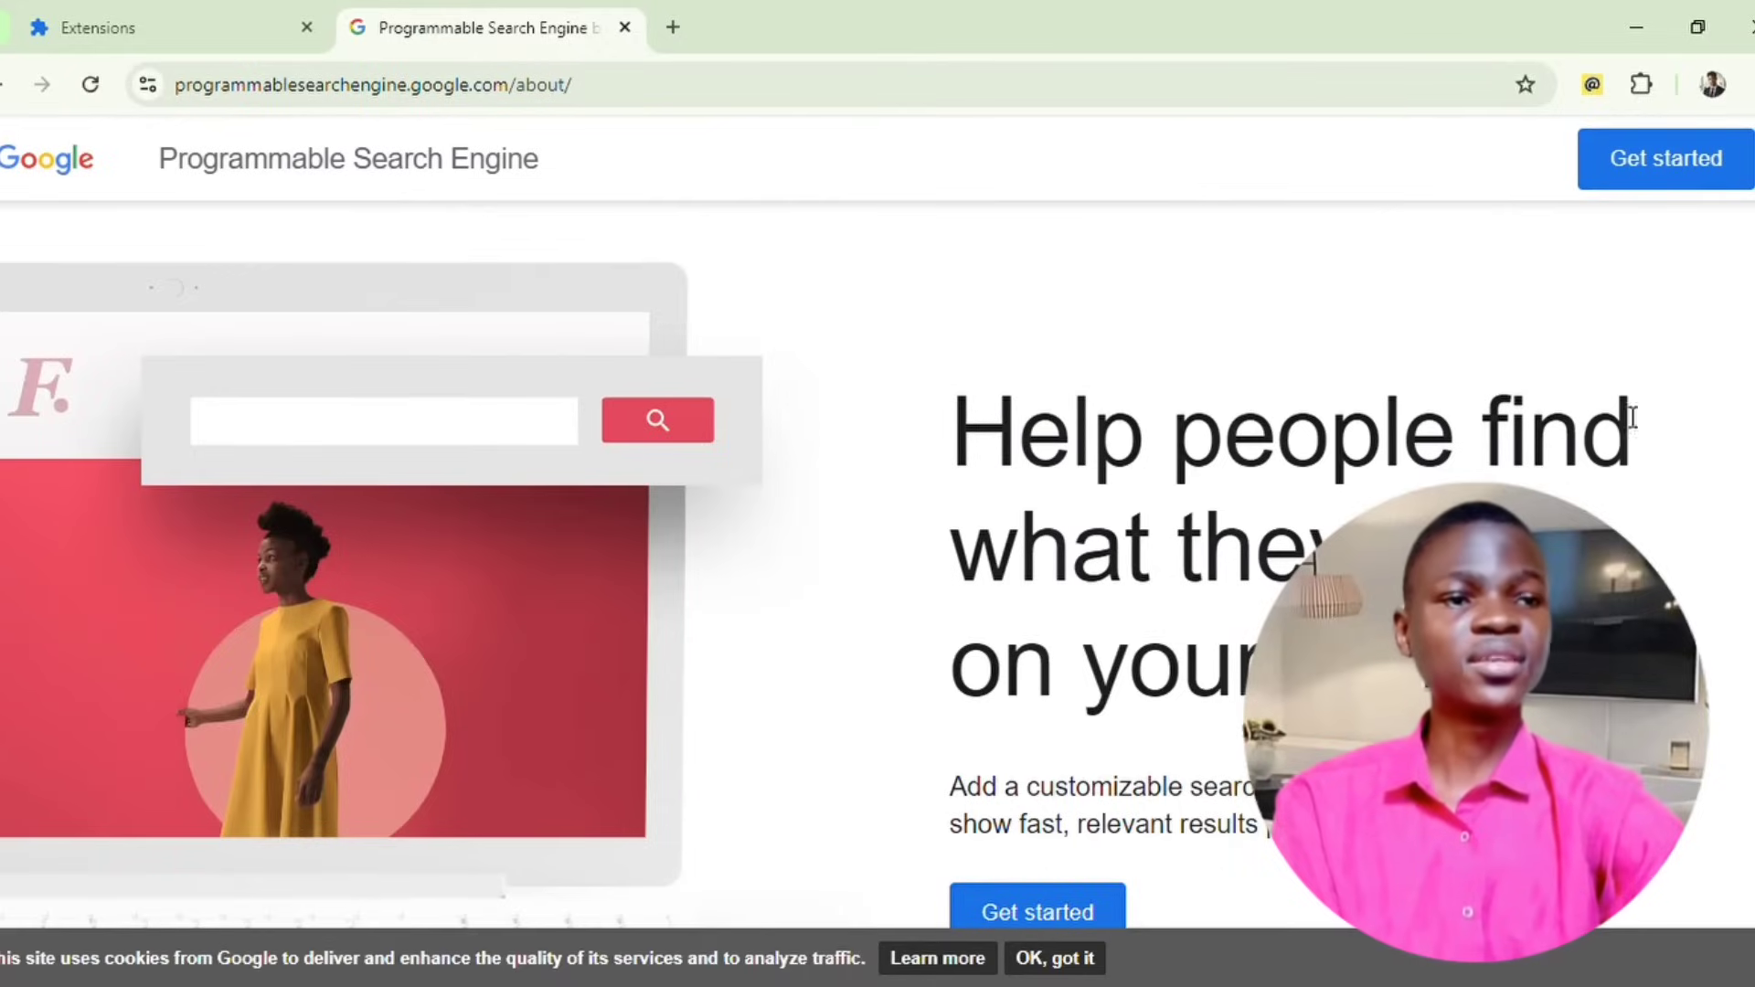
{"action": "left_click", "coordinate": [1687, 189]}
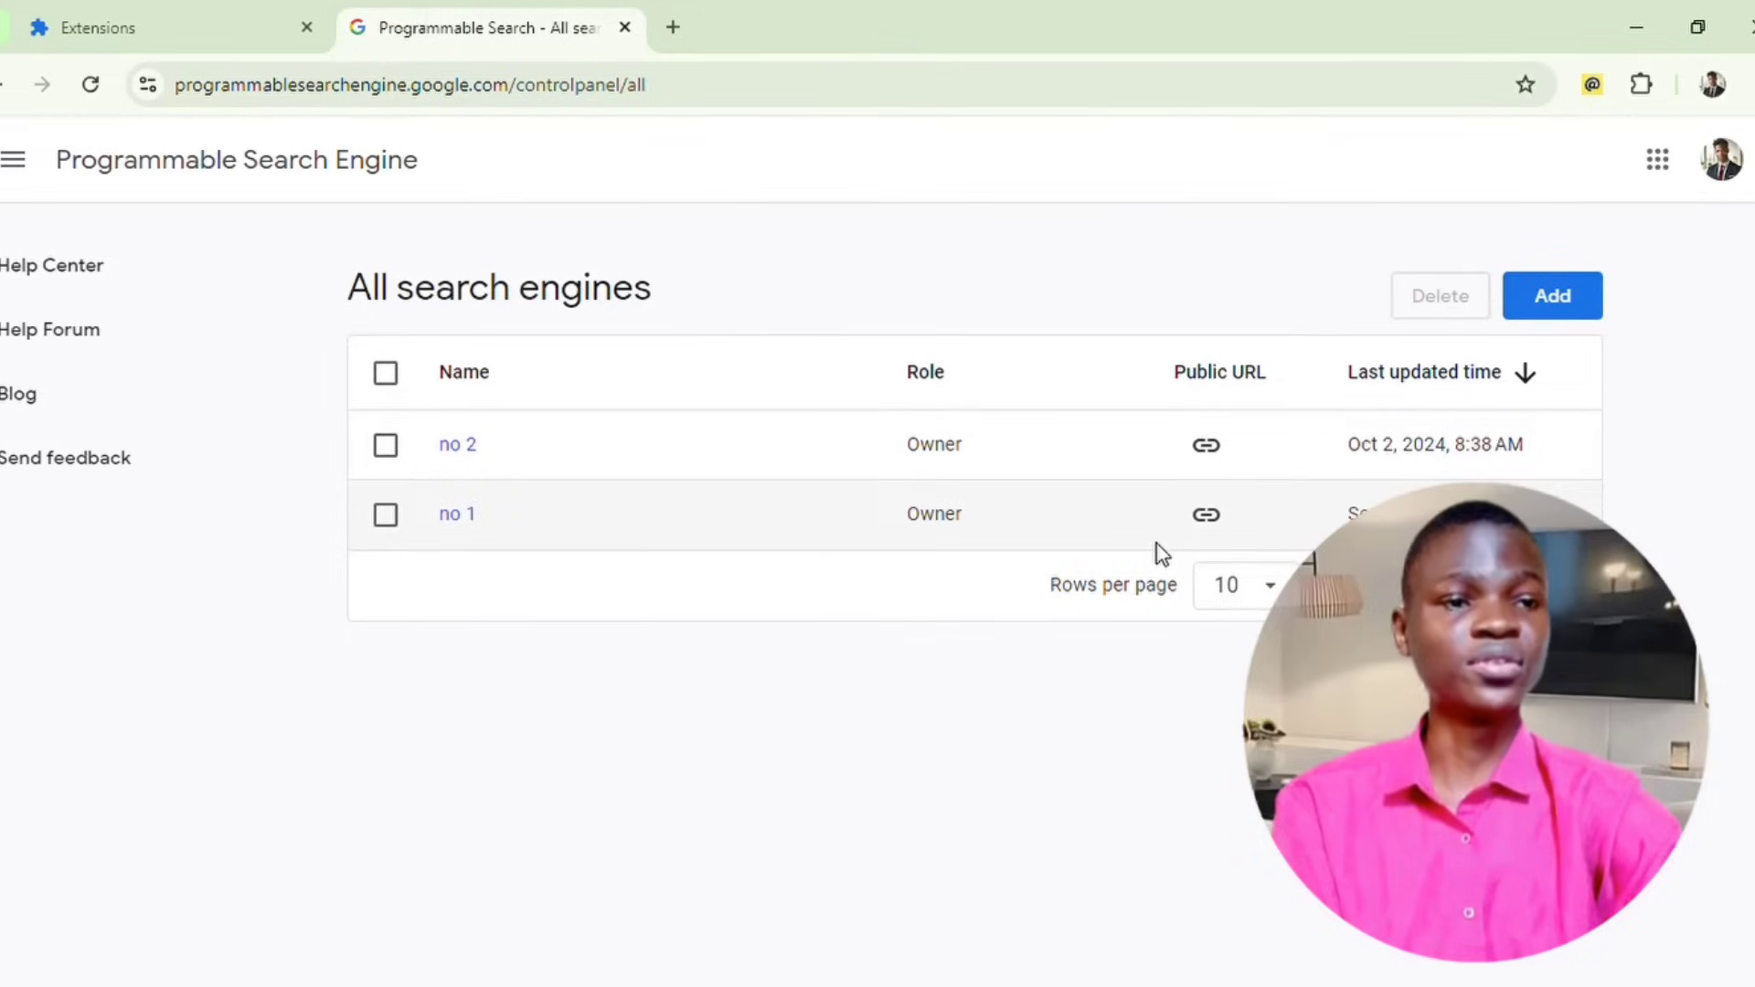
{"action": "left_click", "coordinate": [1568, 315]}
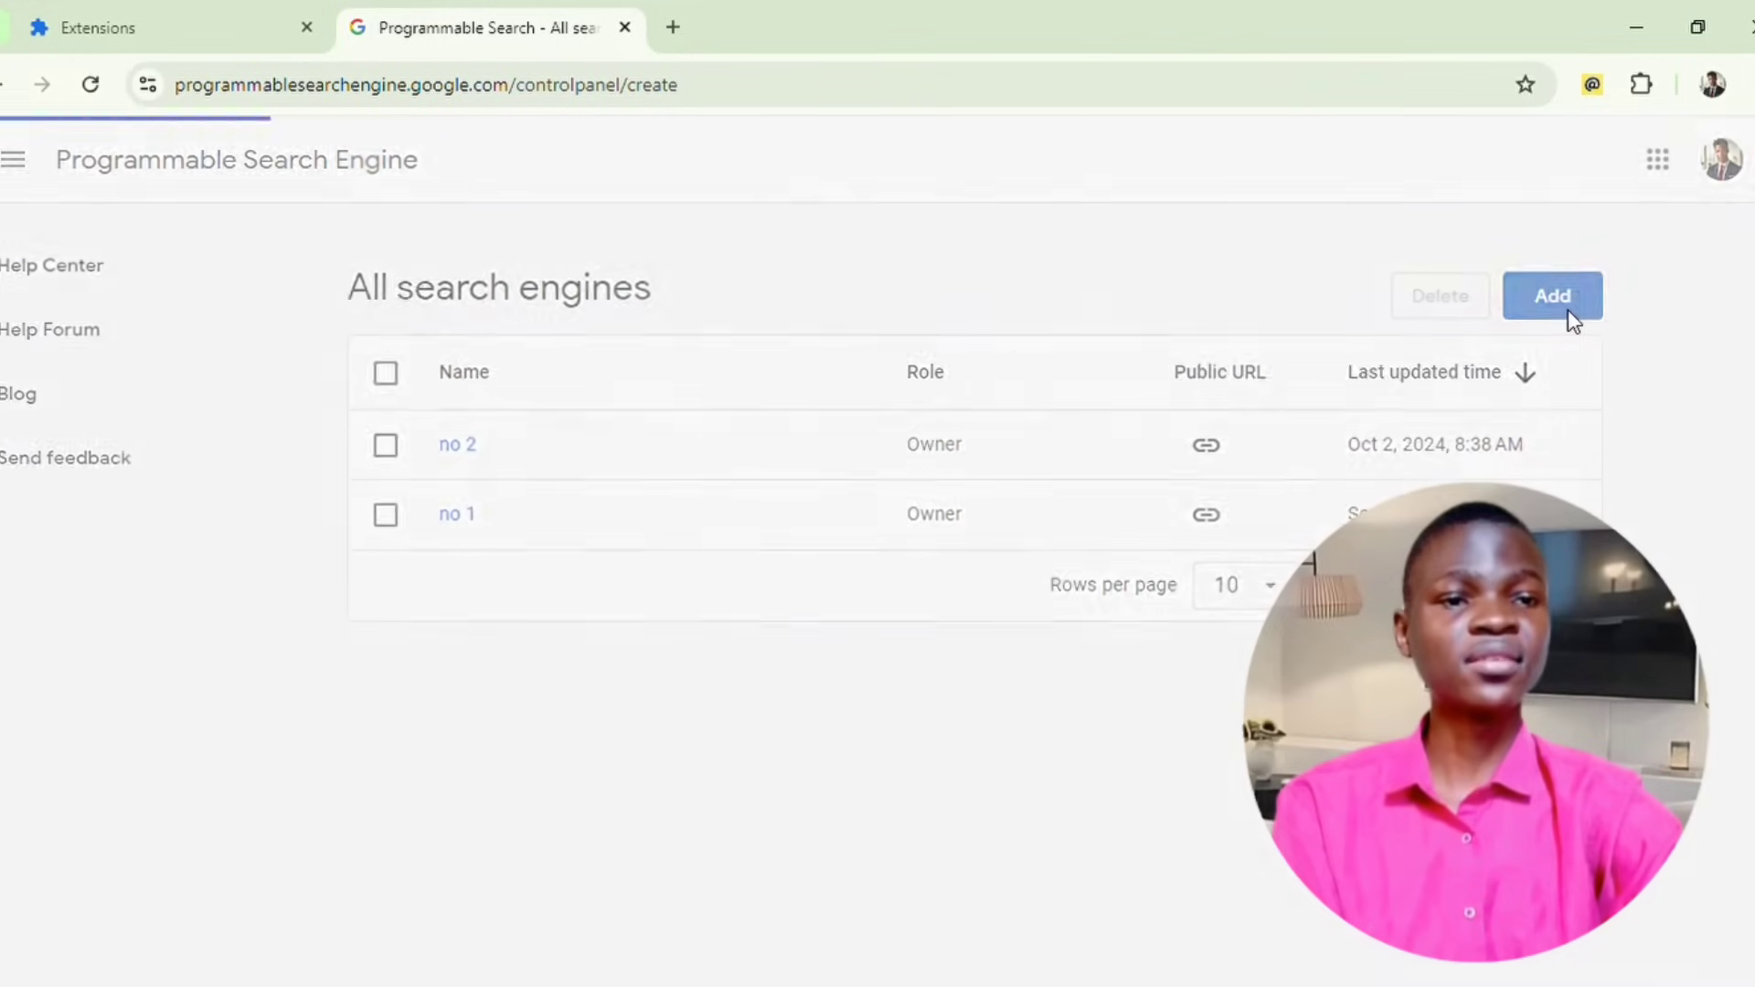
Name the new engine 'no 3' and set it to search the entire web.
{"action": "left_click", "coordinate": [792, 586]}
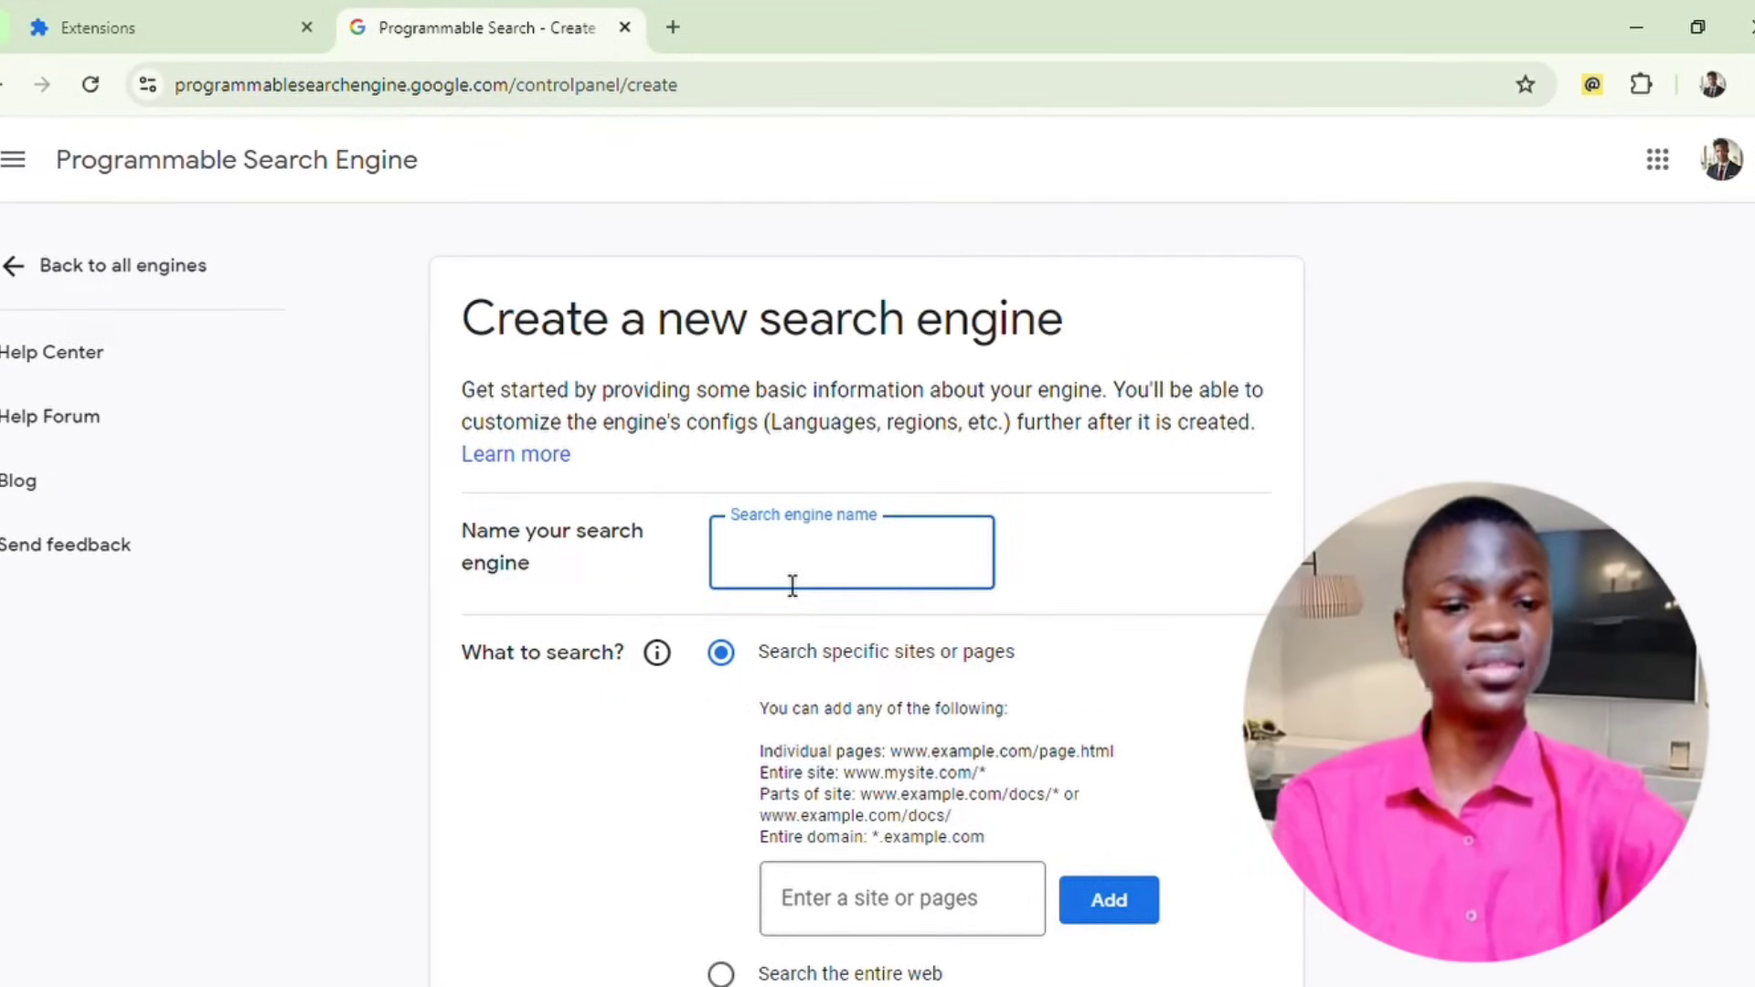
{"action": "type", "text": "no 3"}
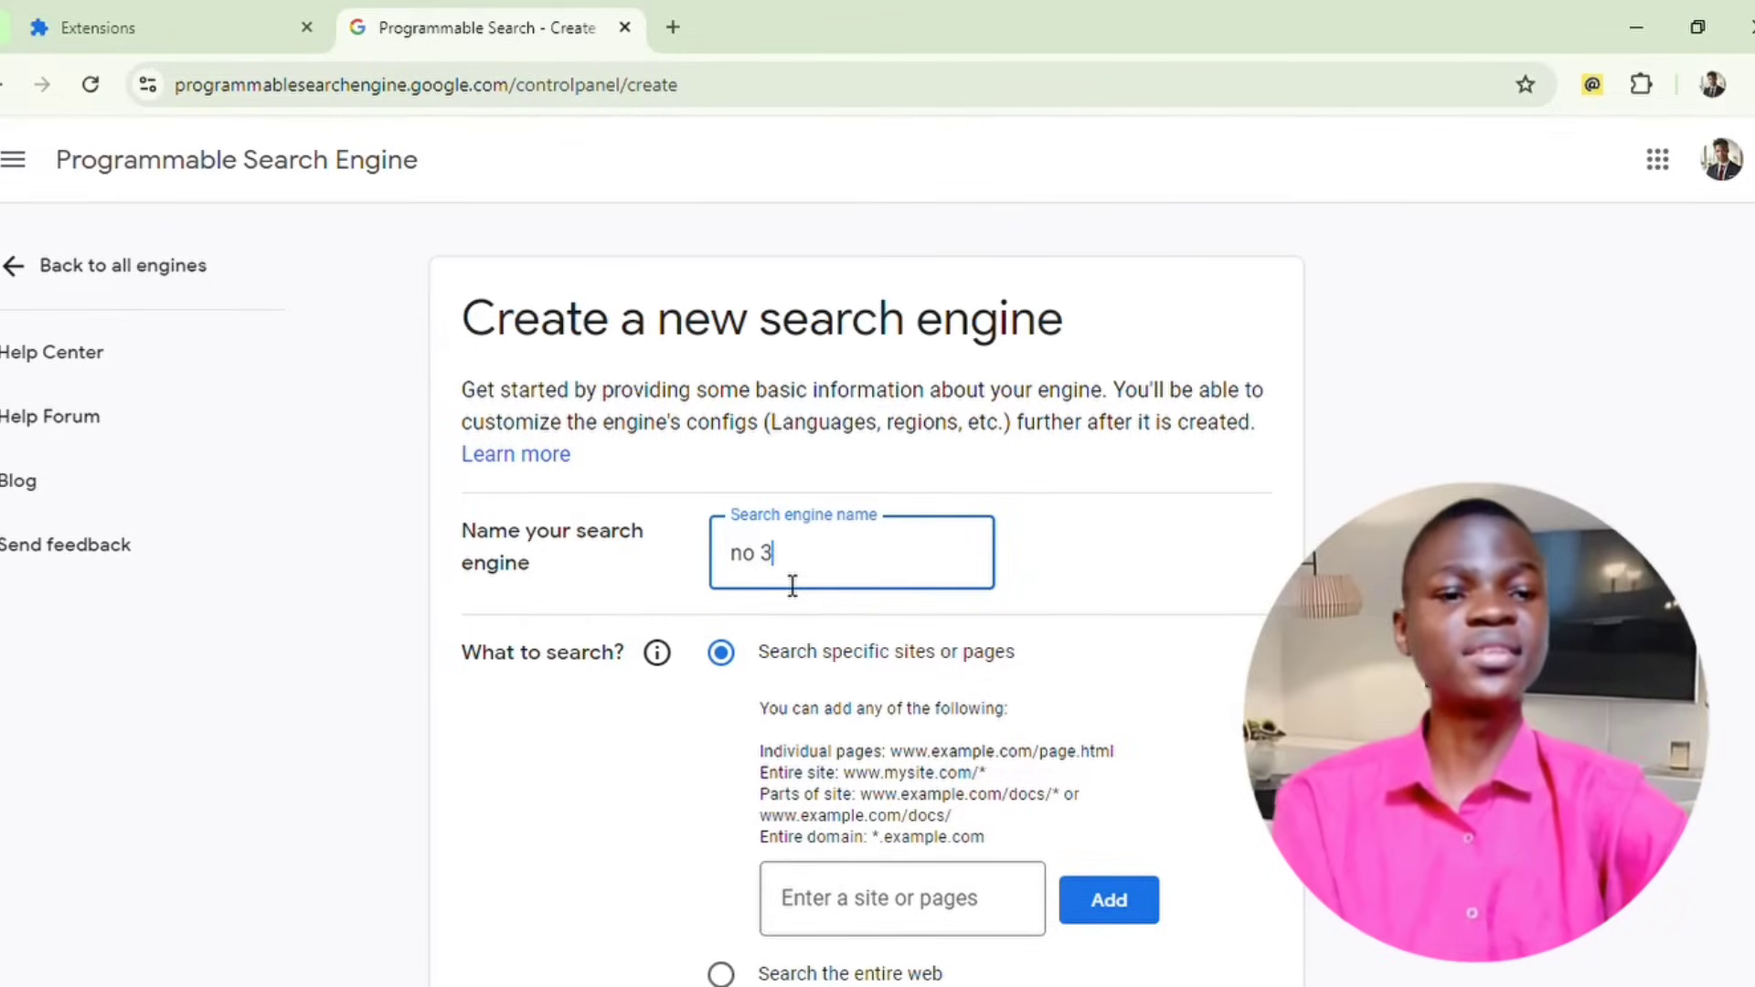
{"action": "scroll", "coordinate": [793, 585], "scroll_direction": "down", "scroll_amount": 4}
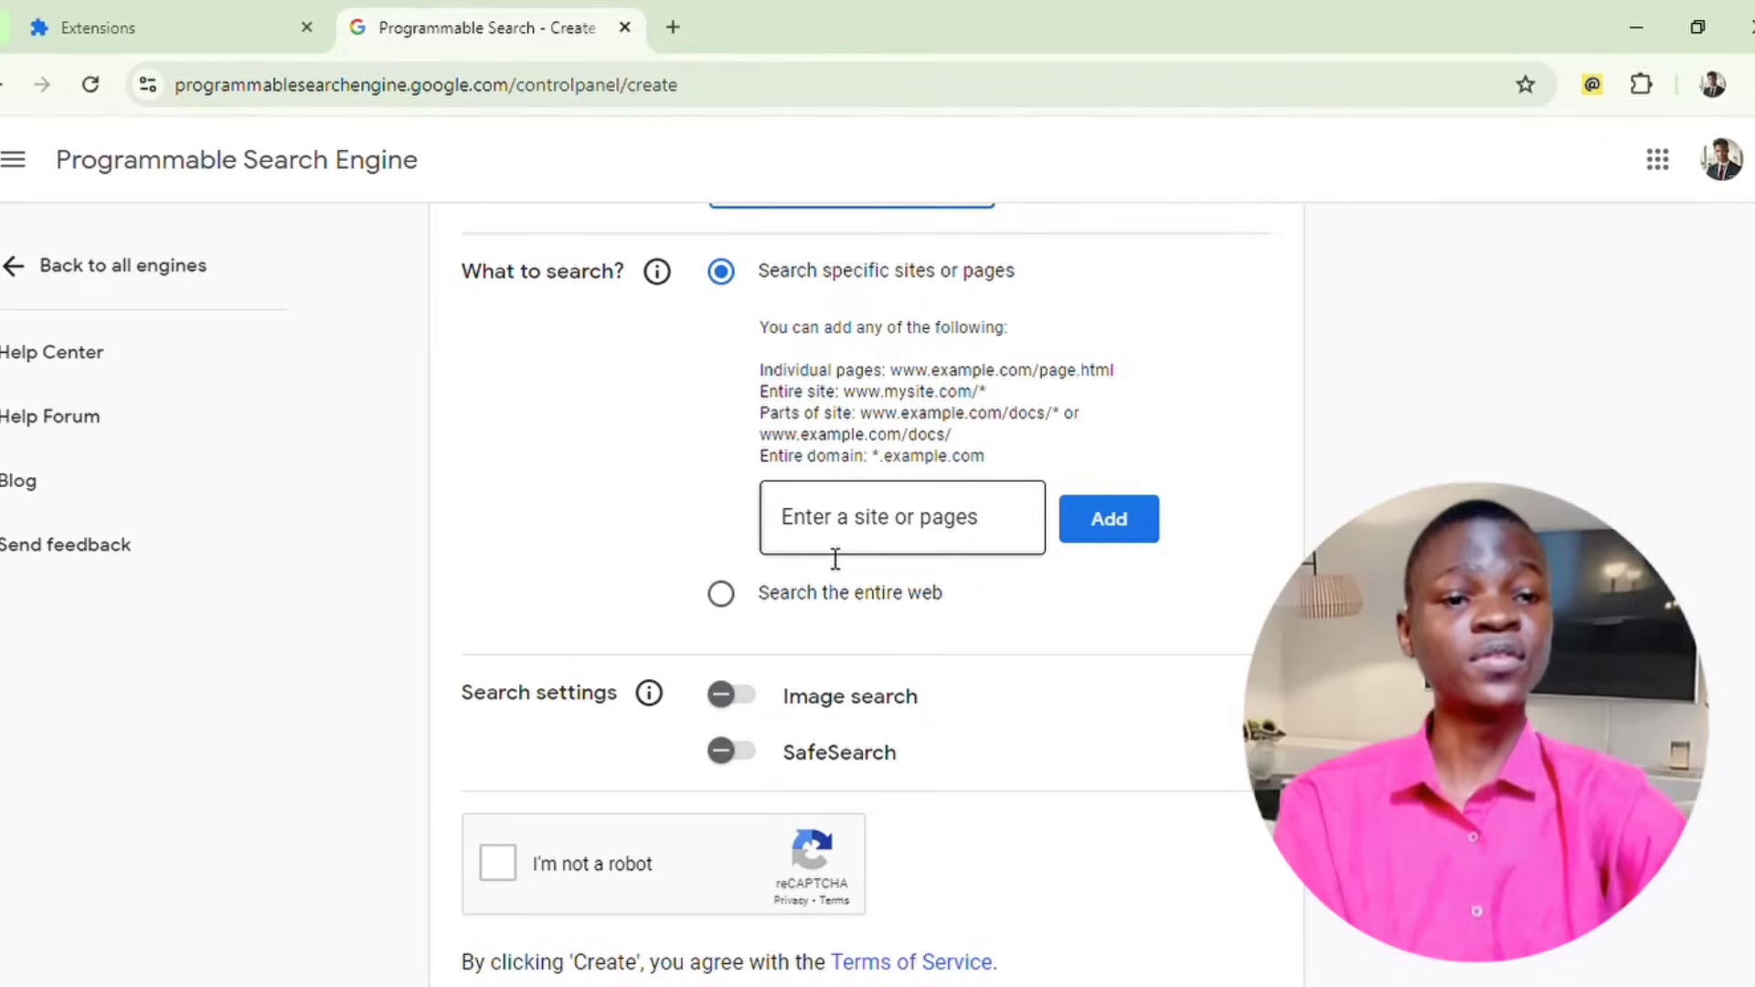
{"action": "left_click", "coordinate": [721, 596]}
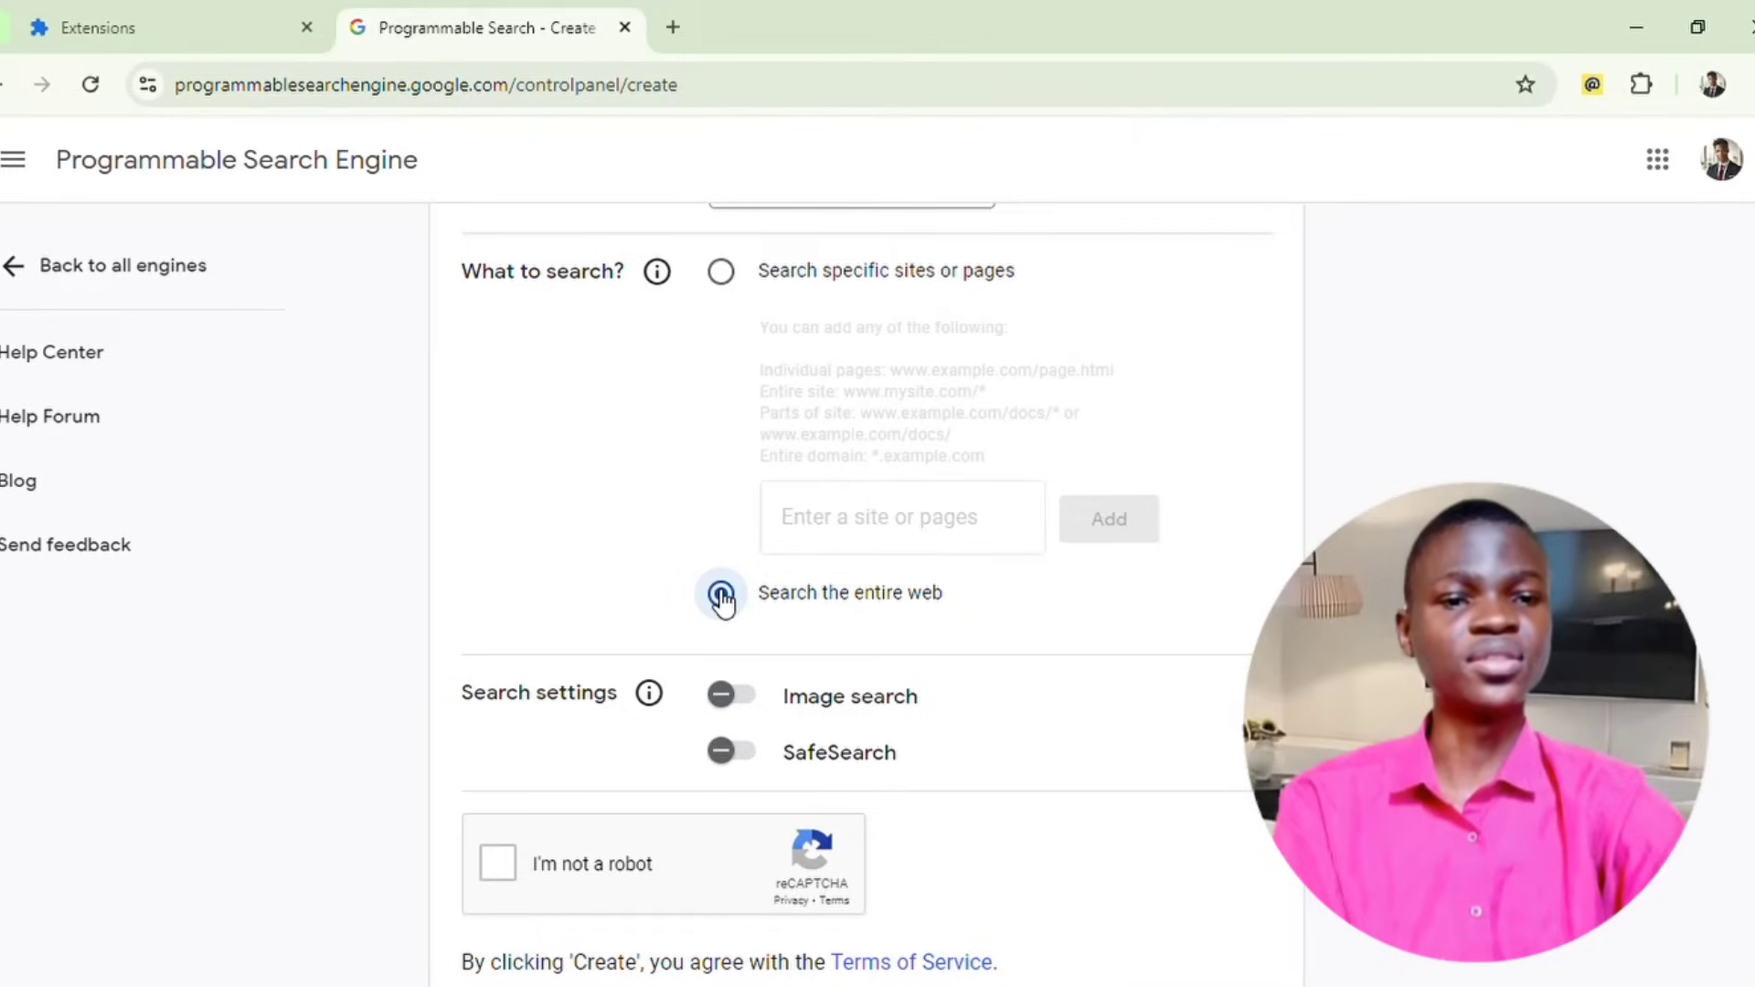
Solve the motorcycle reCAPTCHA and create the search engine.
{"action": "scroll", "coordinate": [722, 601], "scroll_direction": "down", "scroll_amount": 1}
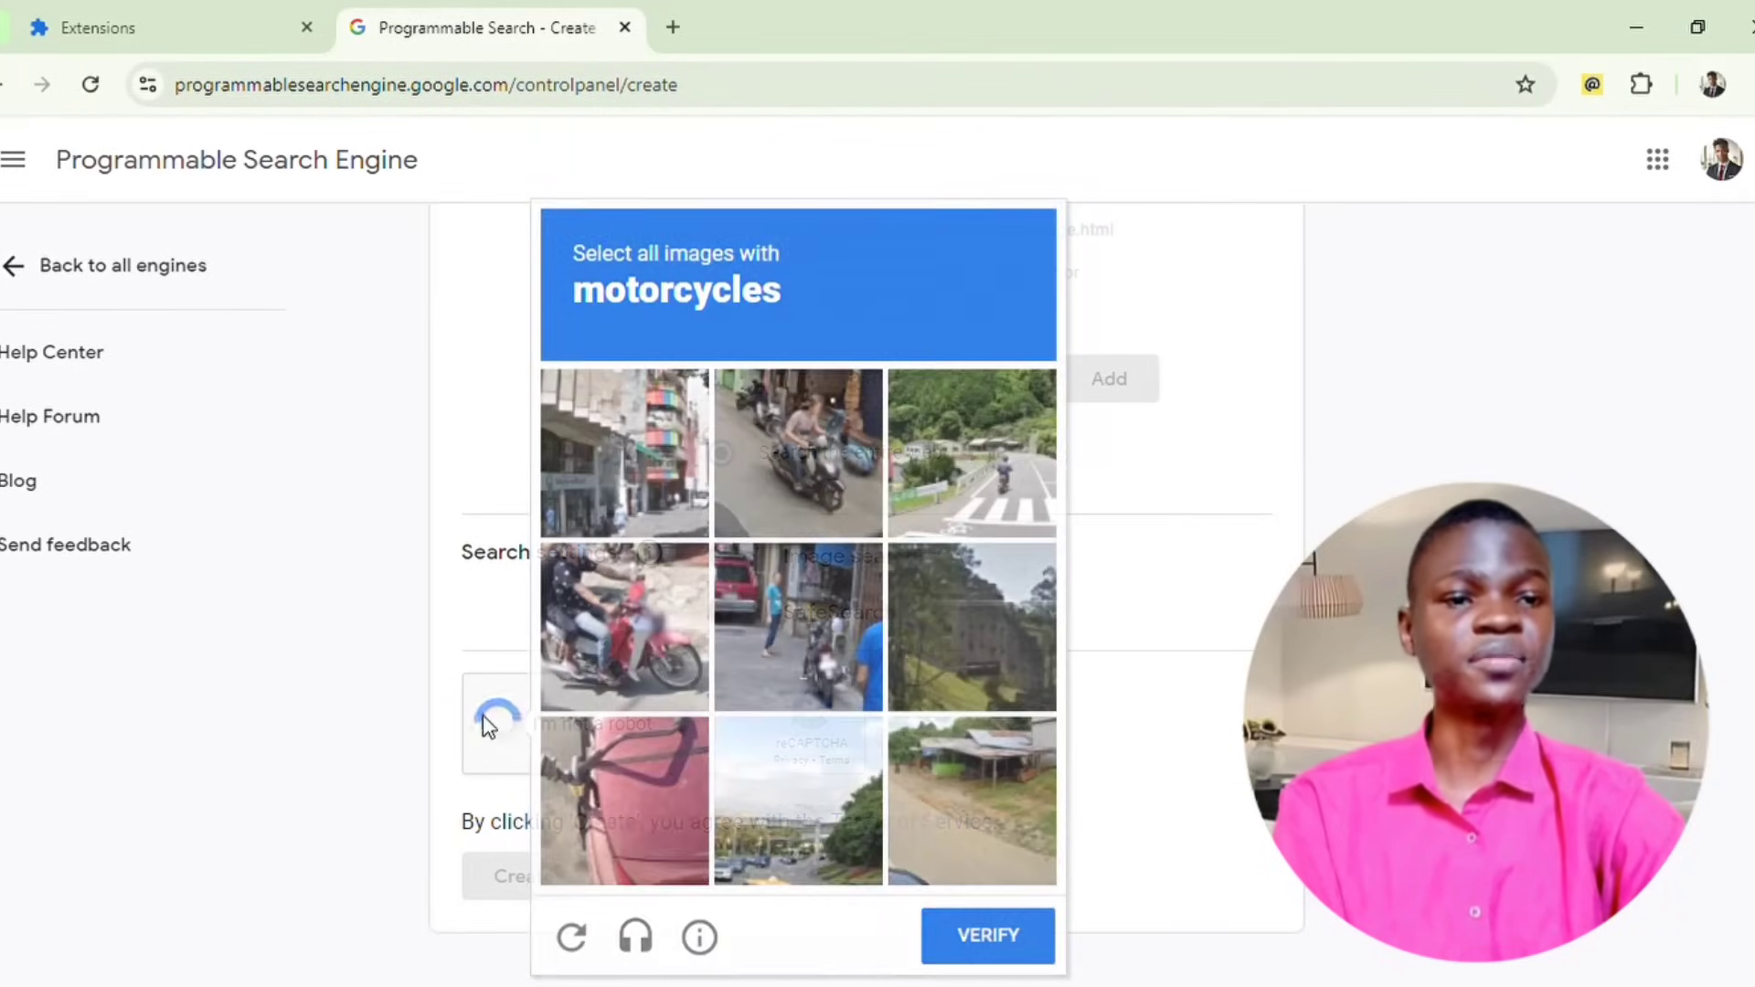
{"action": "left_click", "coordinate": [814, 452]}
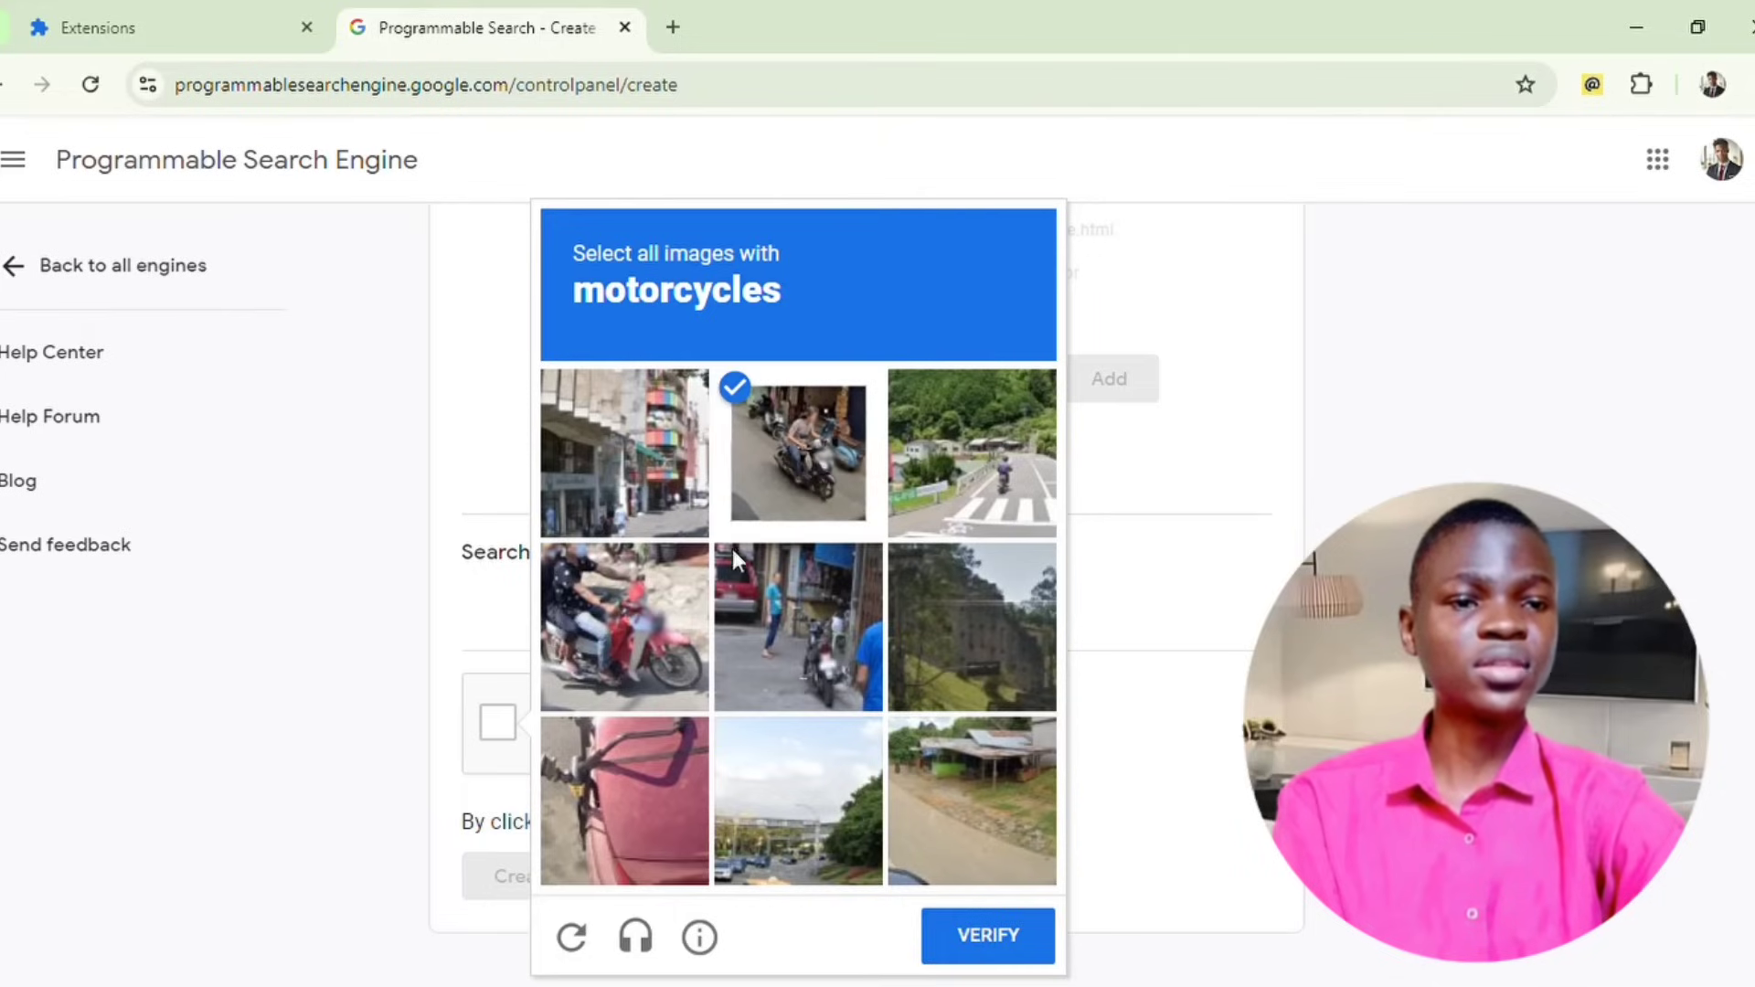
{"action": "left_click", "coordinate": [618, 632]}
{"action": "left_click", "coordinate": [824, 609]}
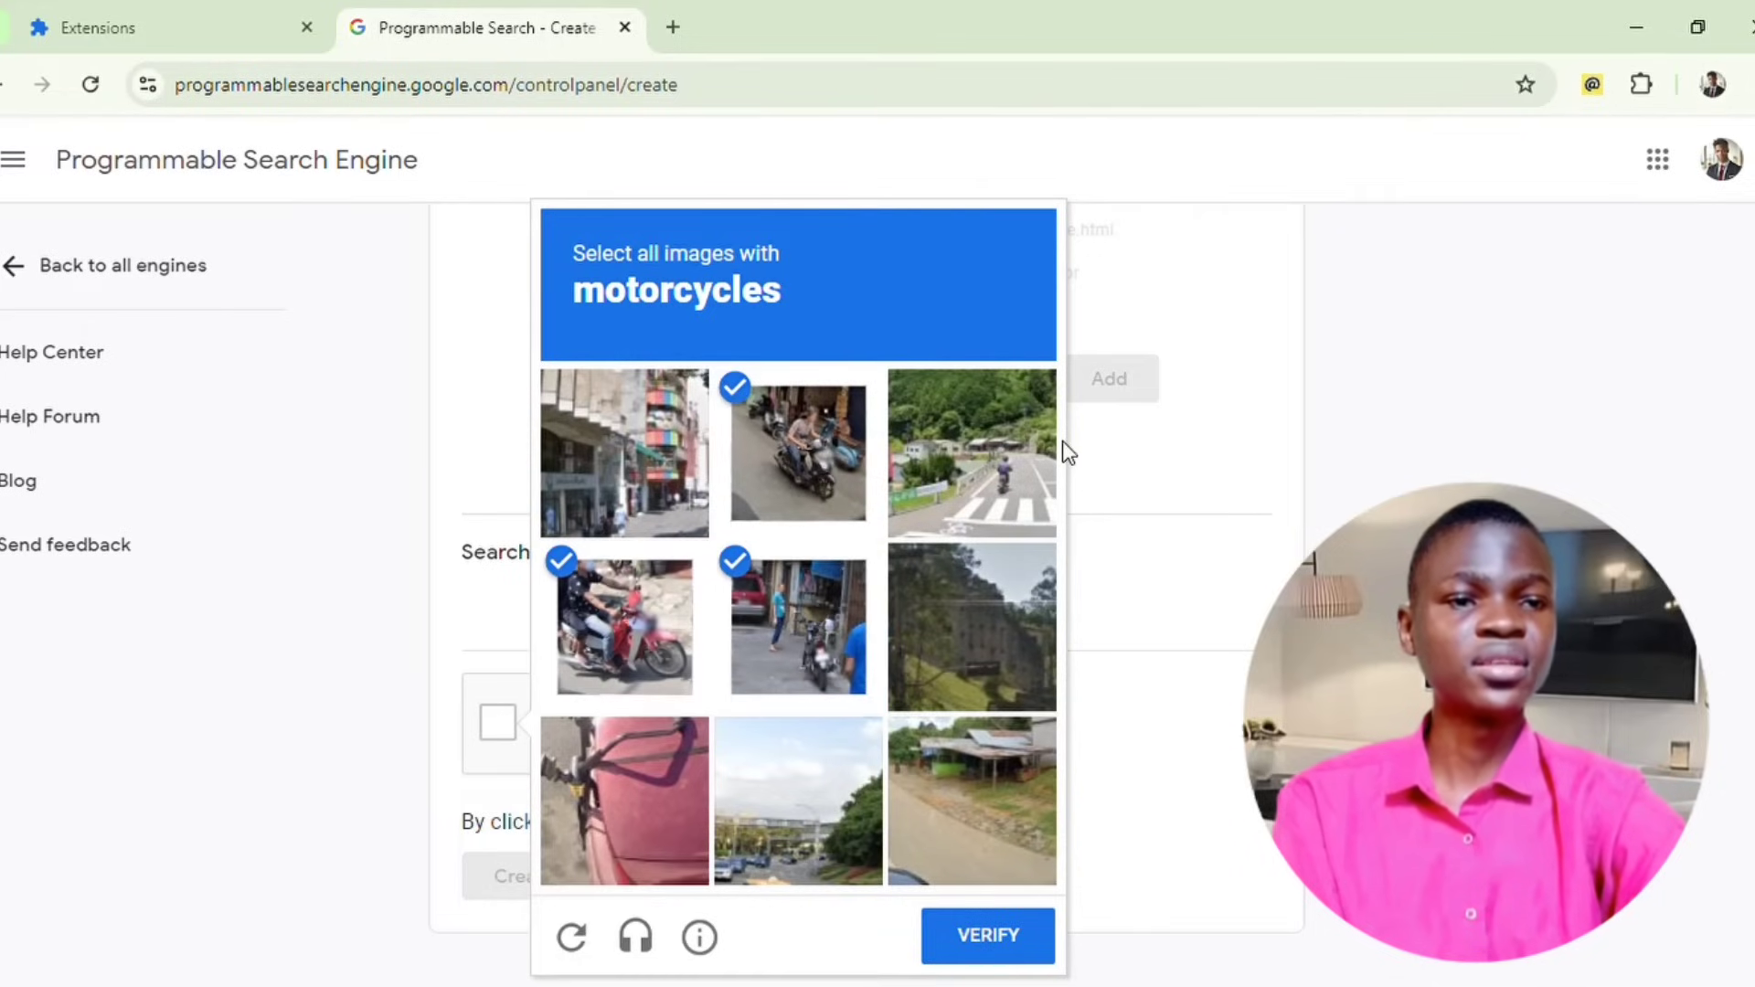
{"action": "left_click", "coordinate": [978, 501]}
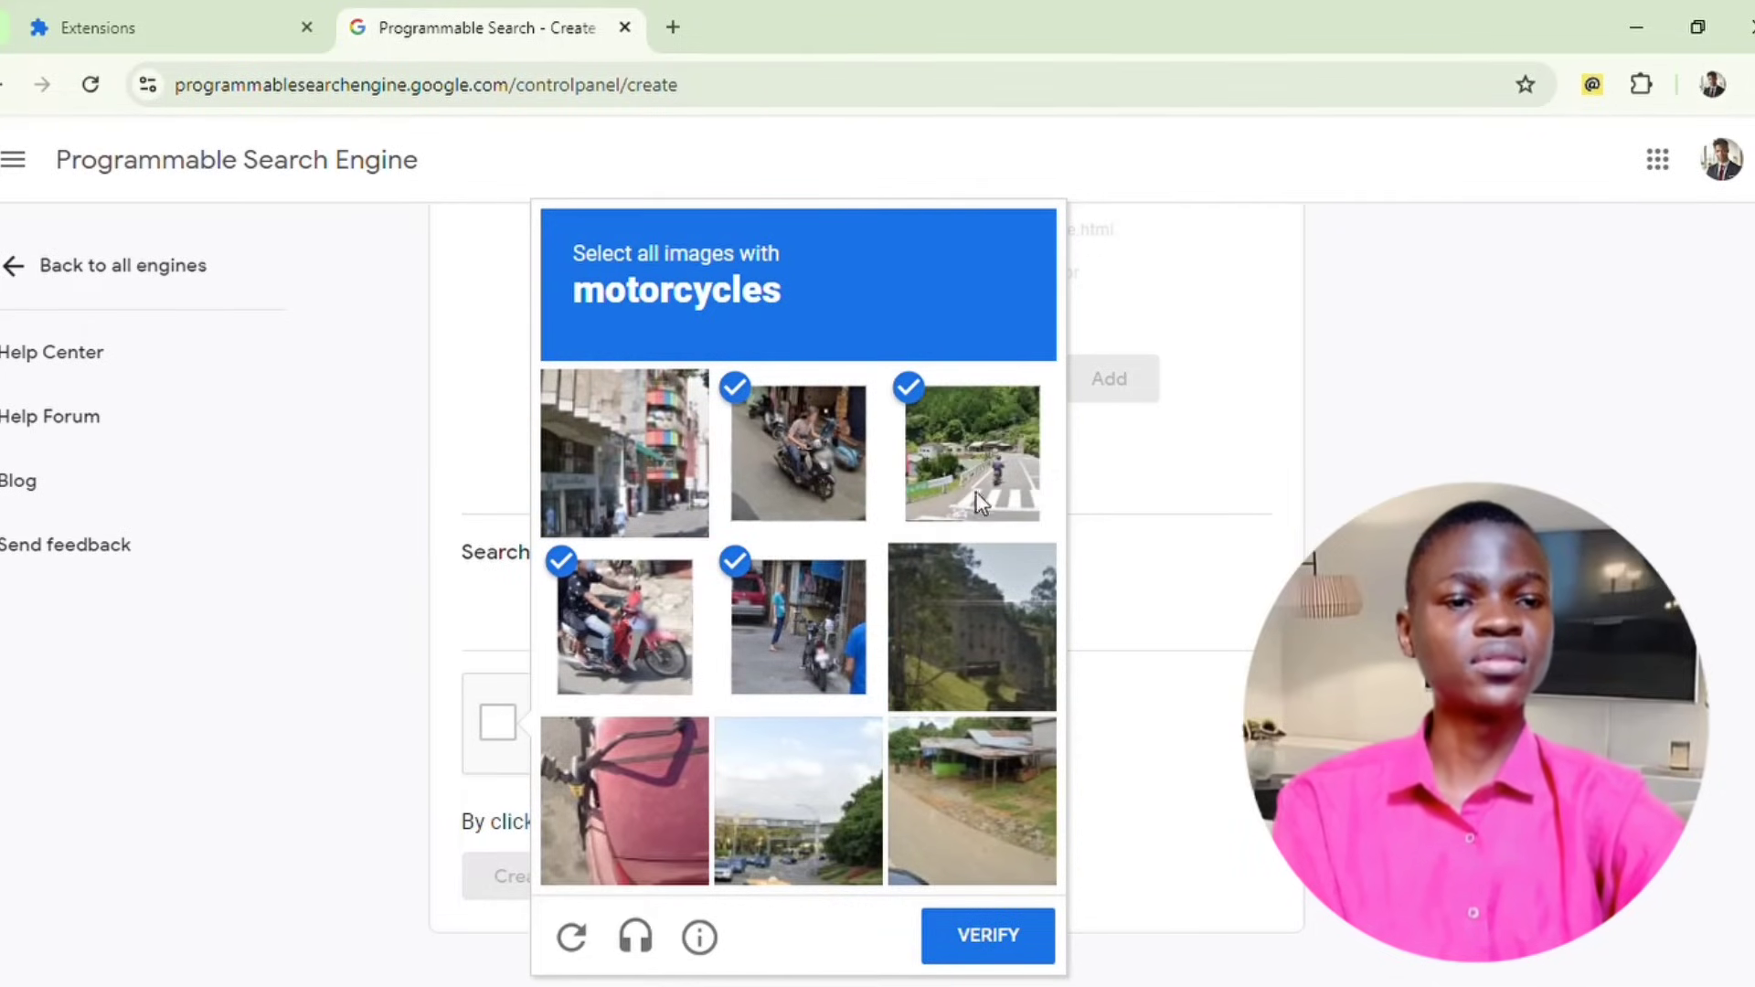
{"action": "left_click", "coordinate": [980, 949]}
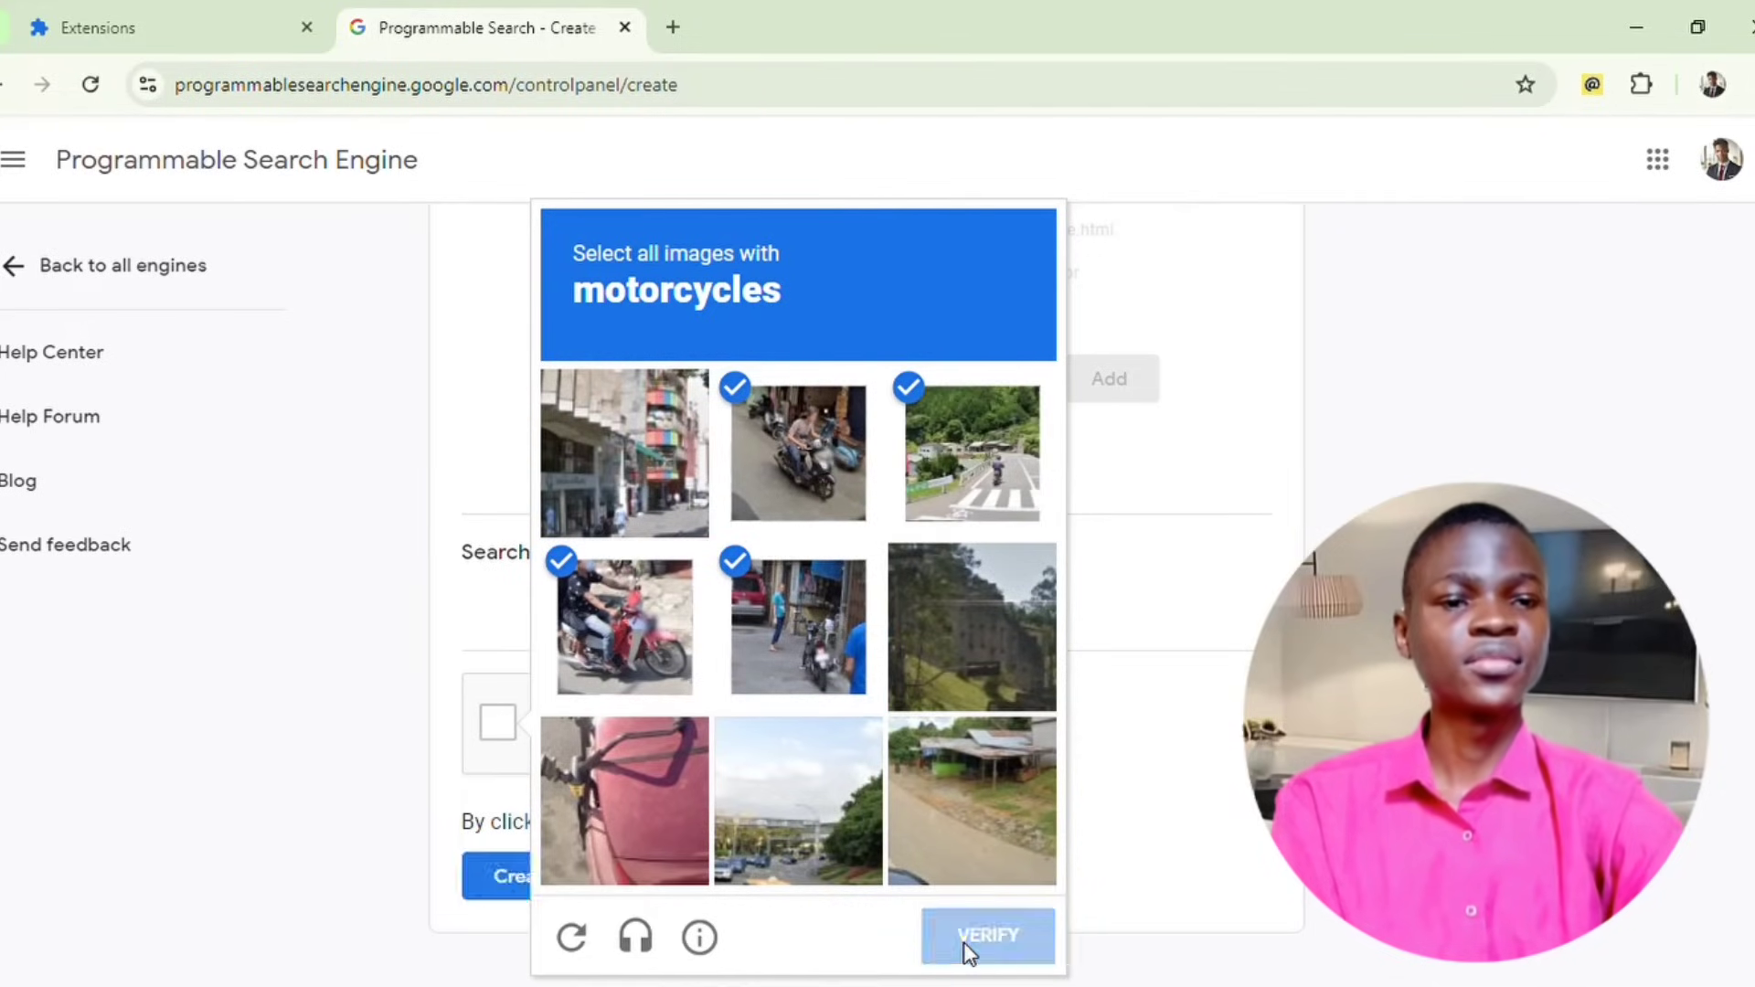
{"action": "left_click", "coordinate": [550, 876]}
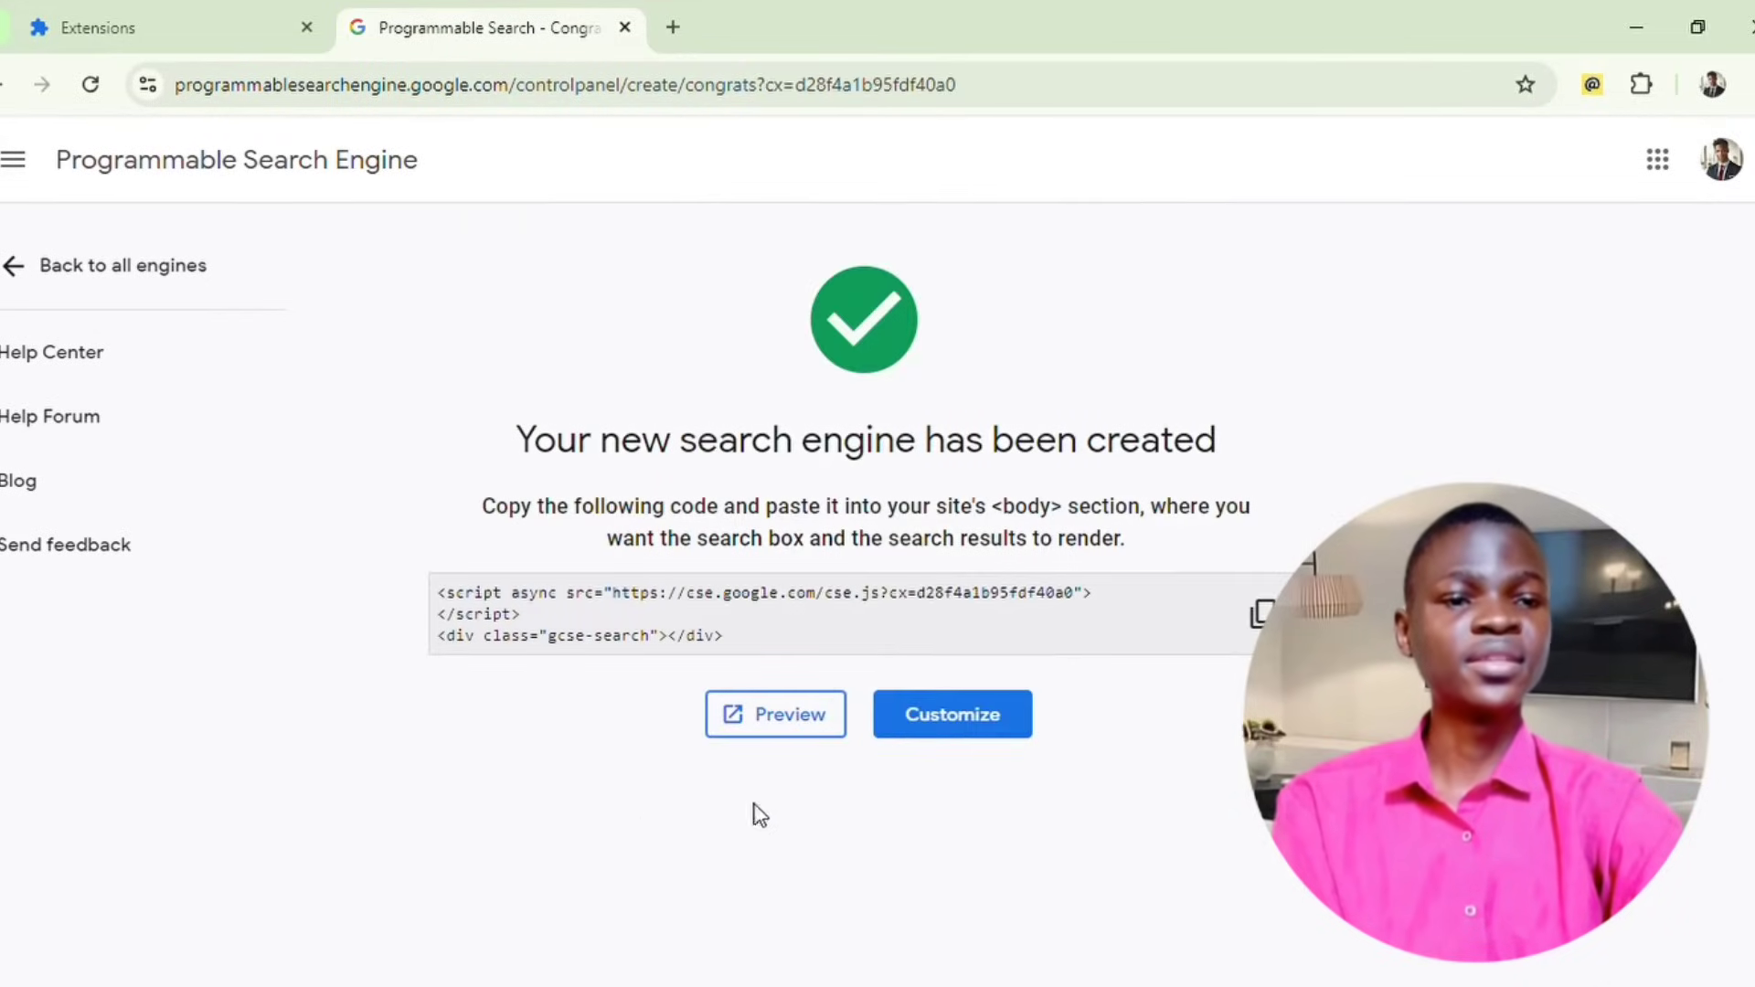
Open the no 3 engine's overview, select its public URL, and bring up the Serpdigger panel.
{"action": "left_click", "coordinate": [946, 736]}
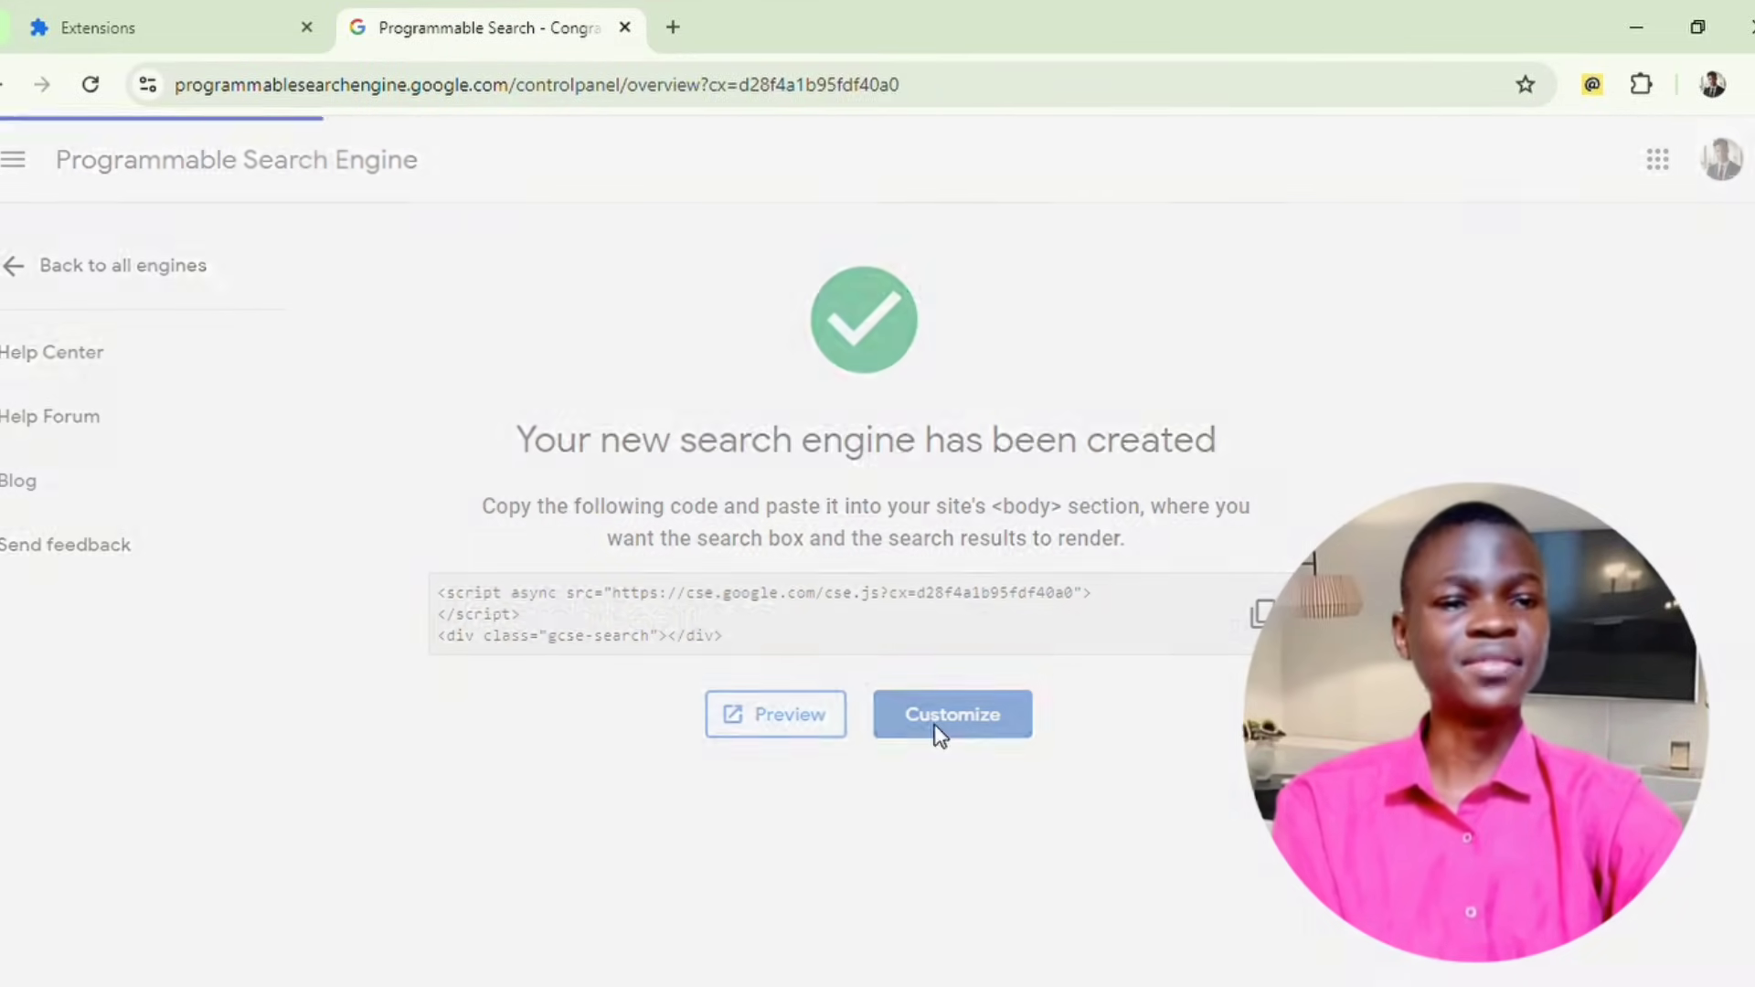
{"action": "scroll", "coordinate": [941, 737], "scroll_direction": "down", "scroll_amount": 3}
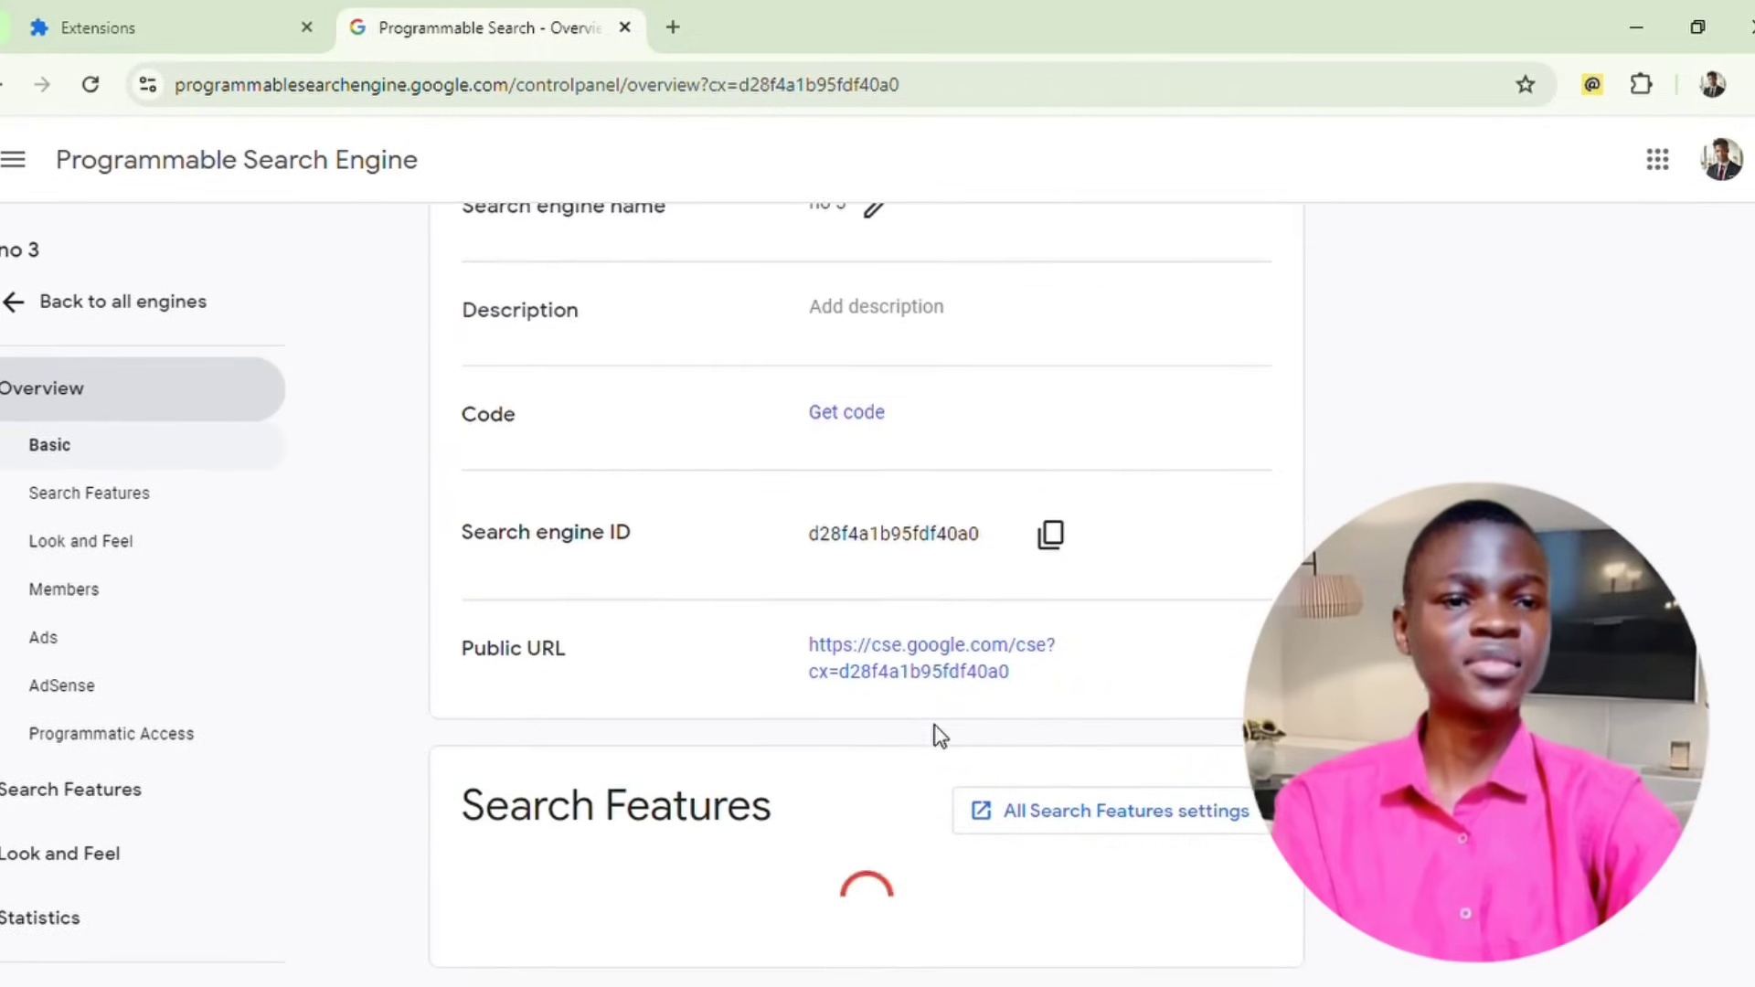
{"action": "scroll", "coordinate": [932, 732], "scroll_direction": "down", "scroll_amount": 2}
{"action": "triple_click", "coordinate": [1028, 506]}
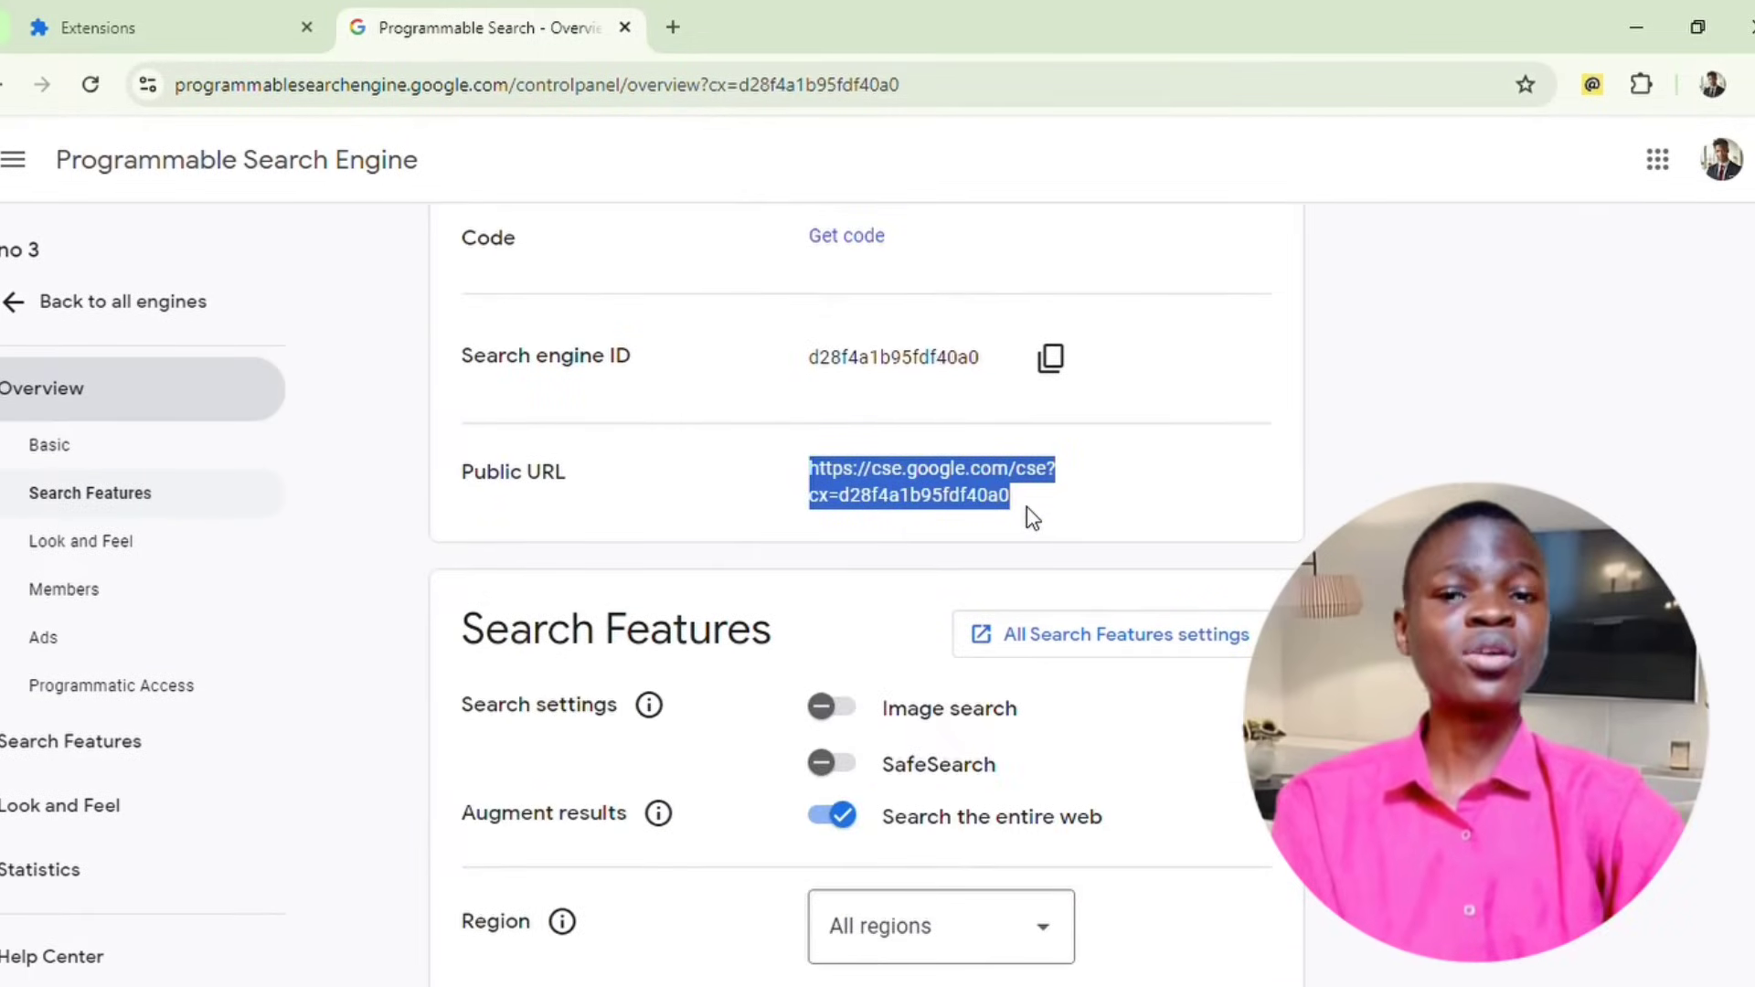
{"action": "left_click", "coordinate": [1595, 82]}
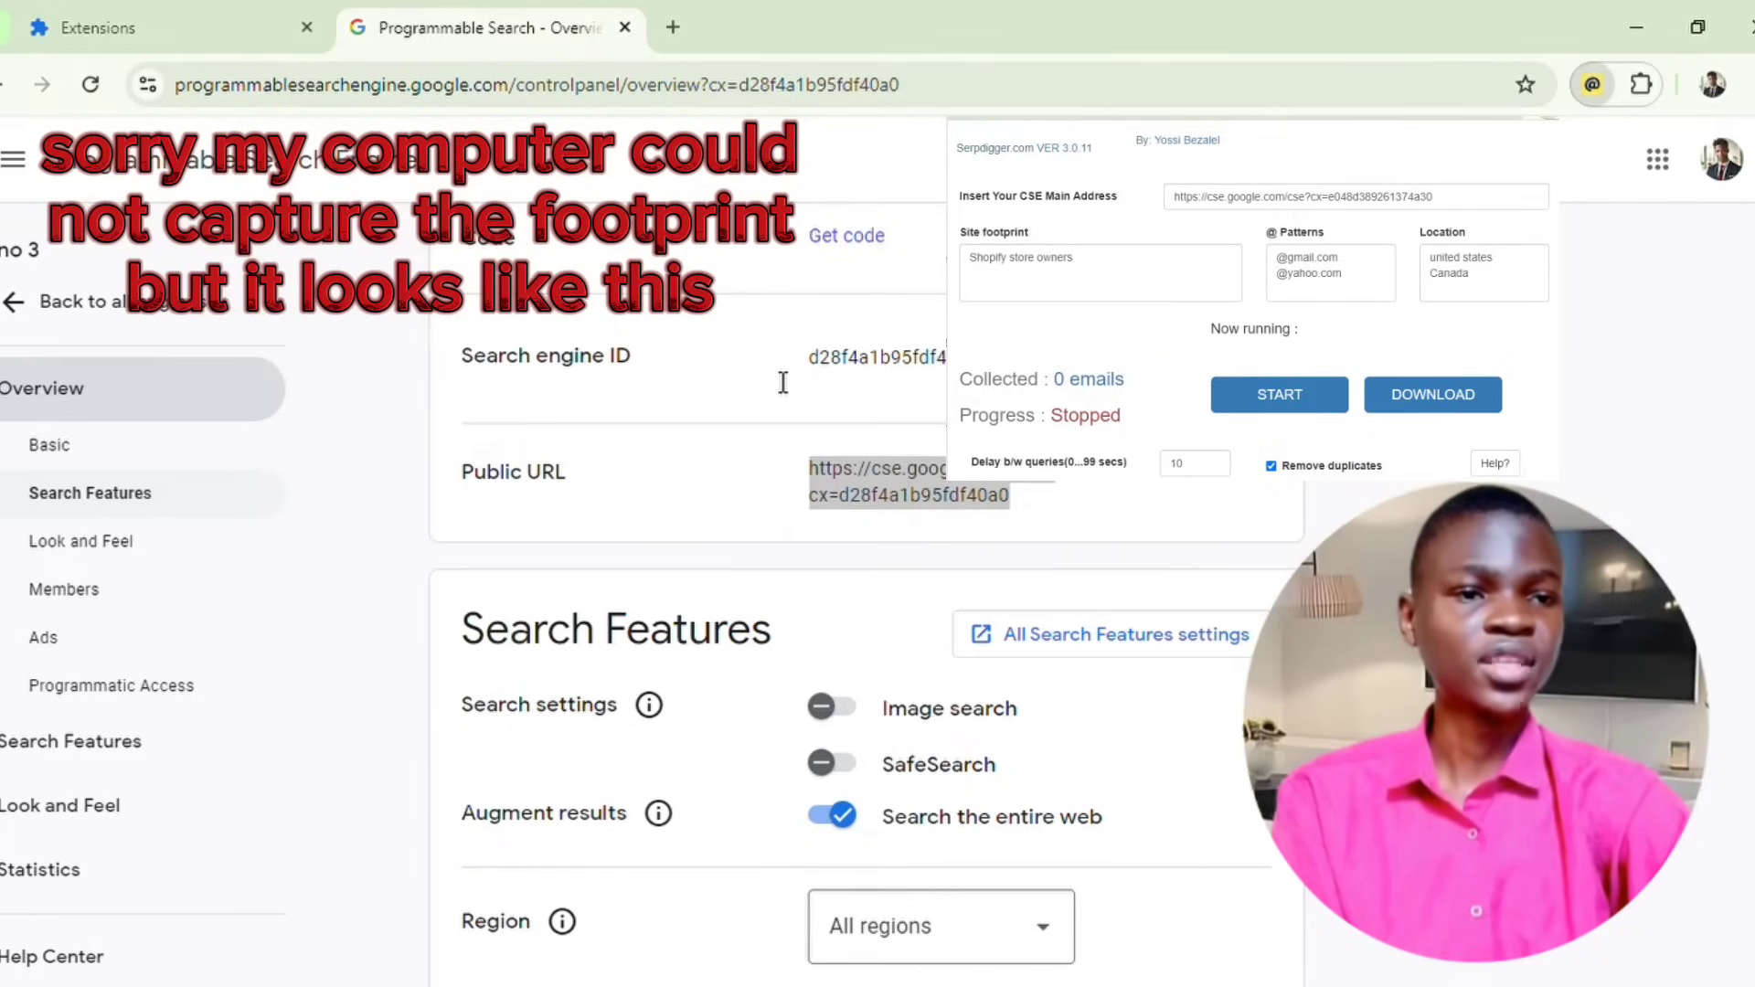
Reload the shopify store owners results and page through them until a reCAPTCHA check appears.
{"action": "key", "text": "F5"}
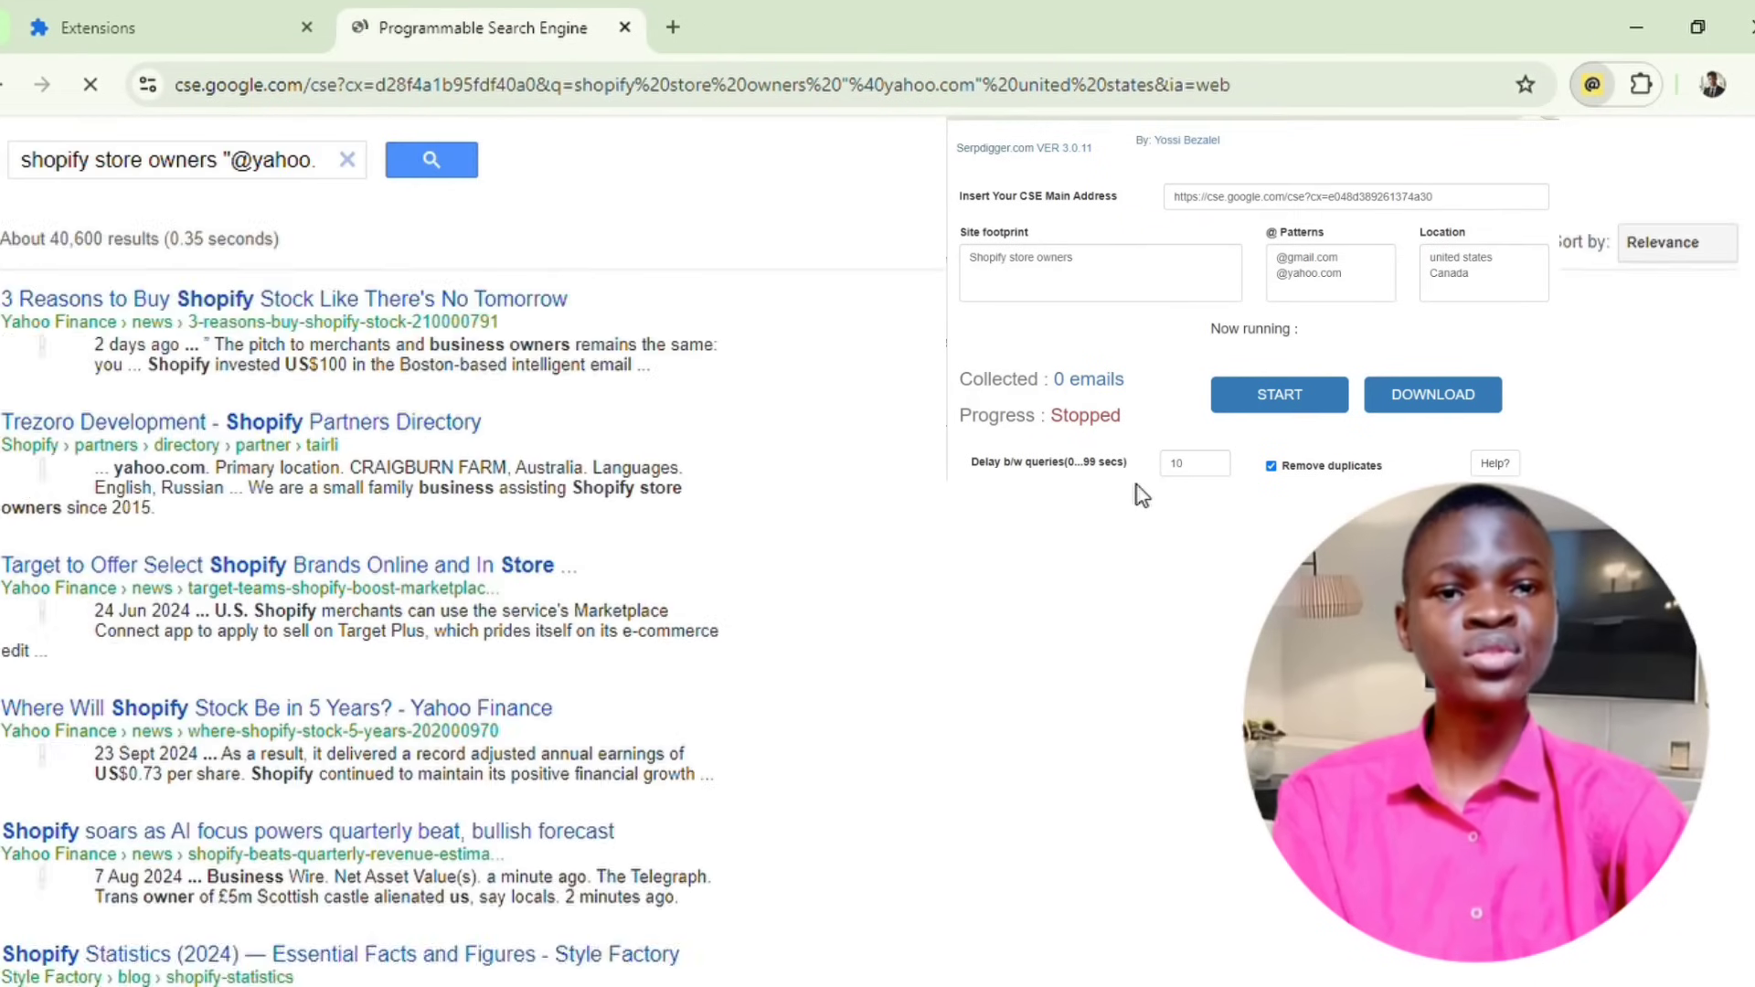
{"action": "scroll", "coordinate": [1138, 493], "scroll_direction": "down", "scroll_amount": 10}
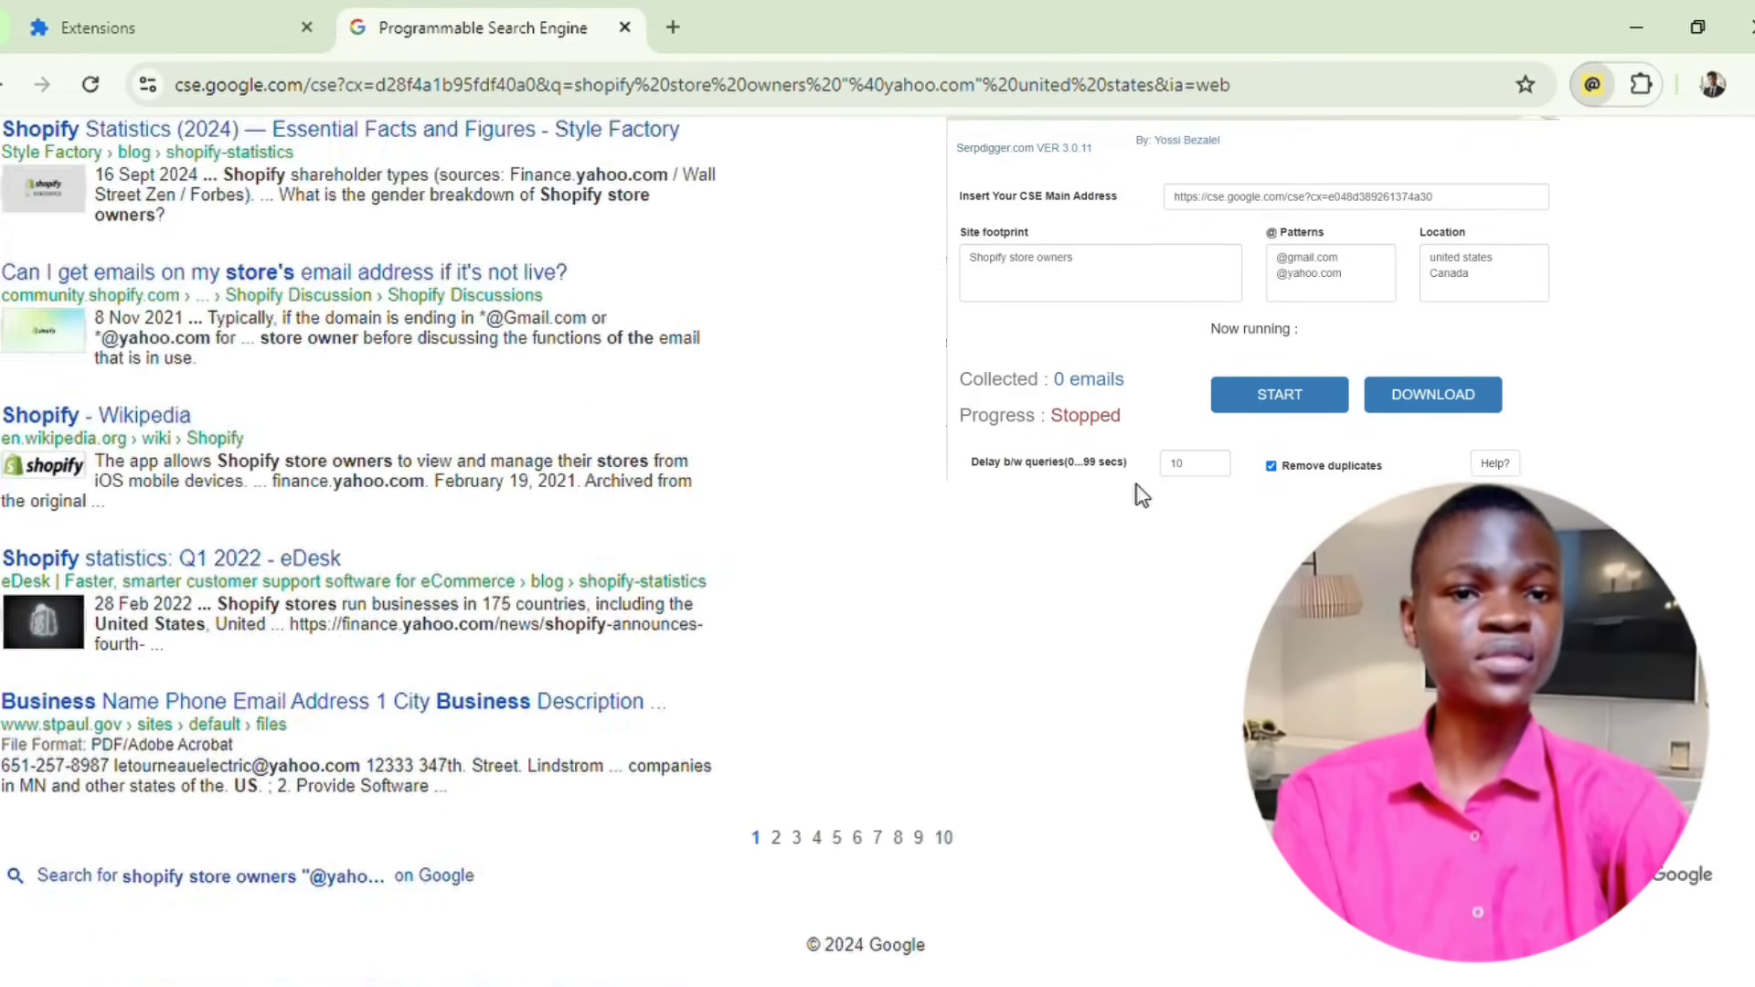
{"action": "left_click", "coordinate": [782, 834]}
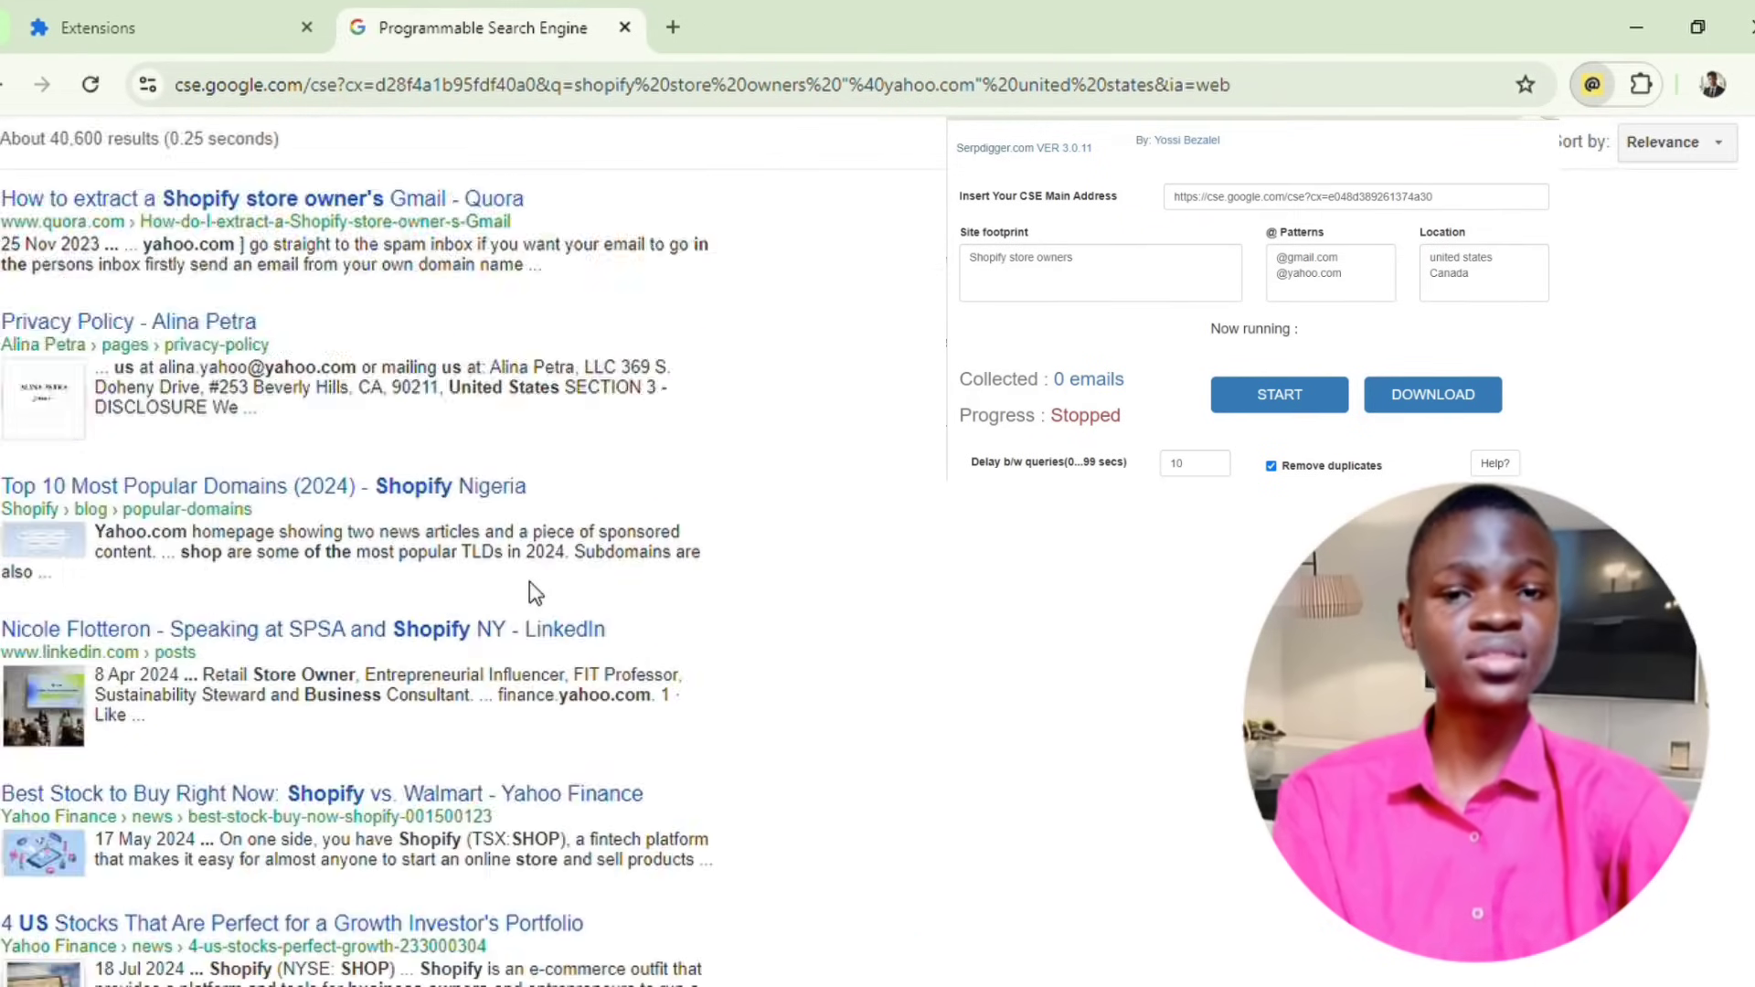
{"action": "scroll", "coordinate": [535, 592], "scroll_direction": "down", "scroll_amount": 8}
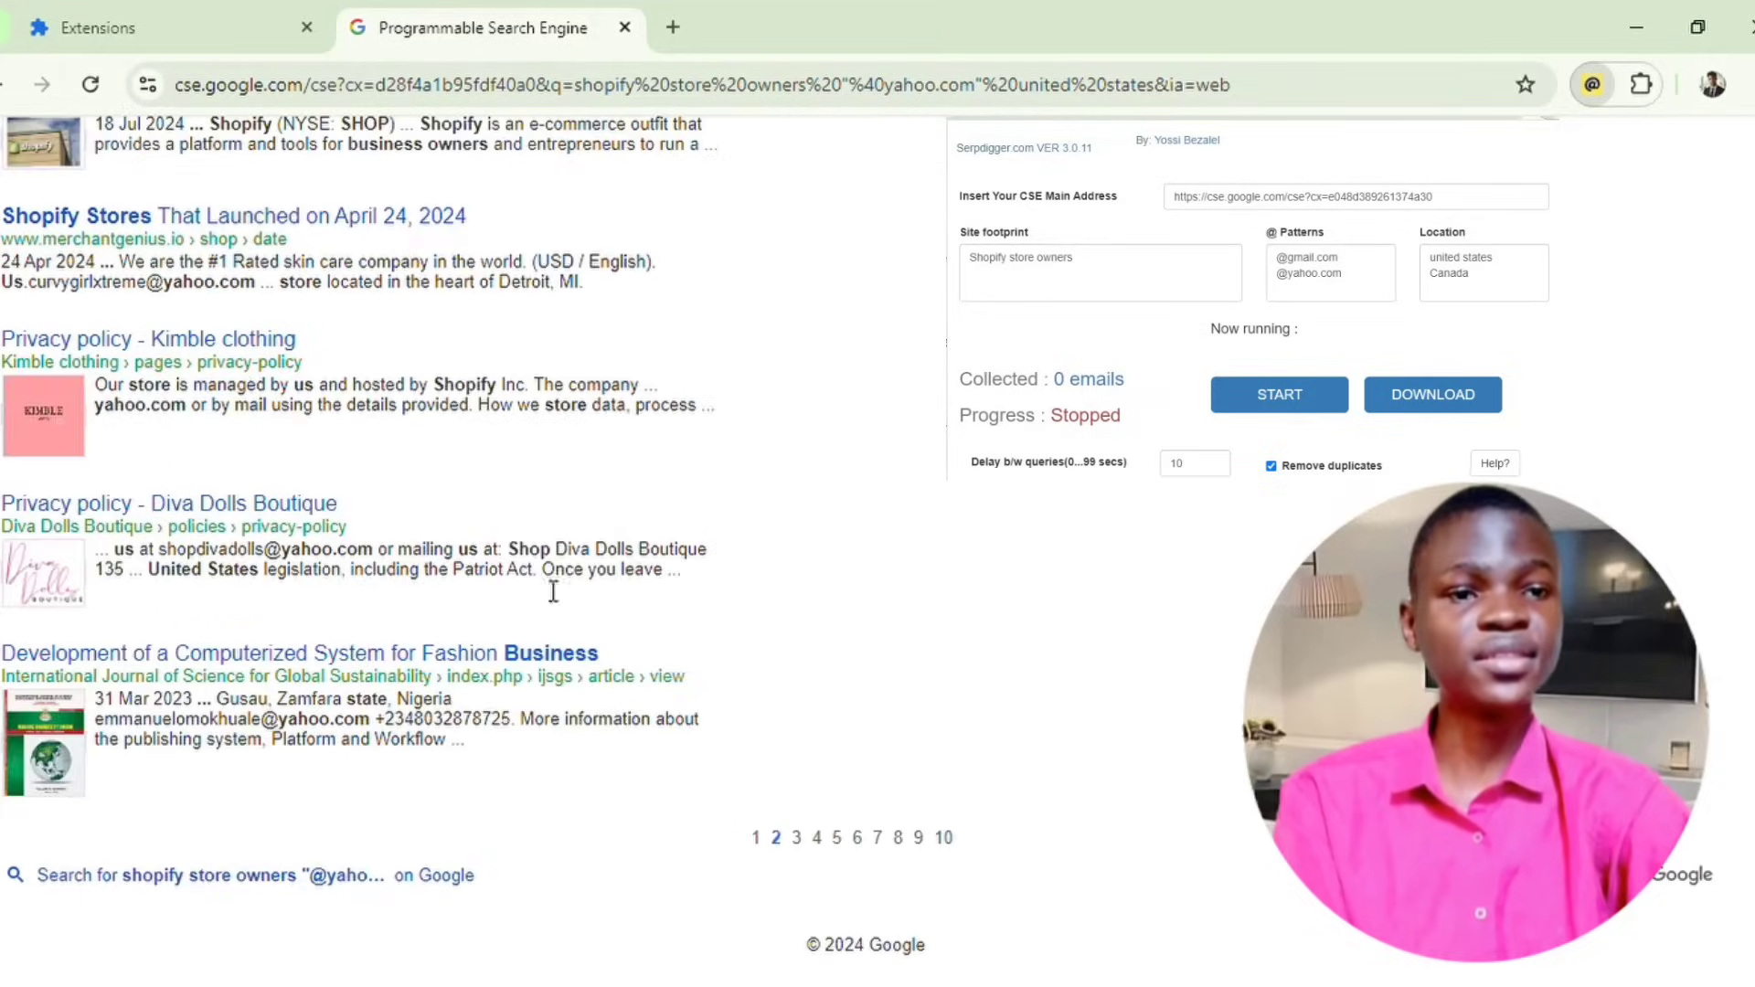
{"action": "left_click", "coordinate": [796, 837]}
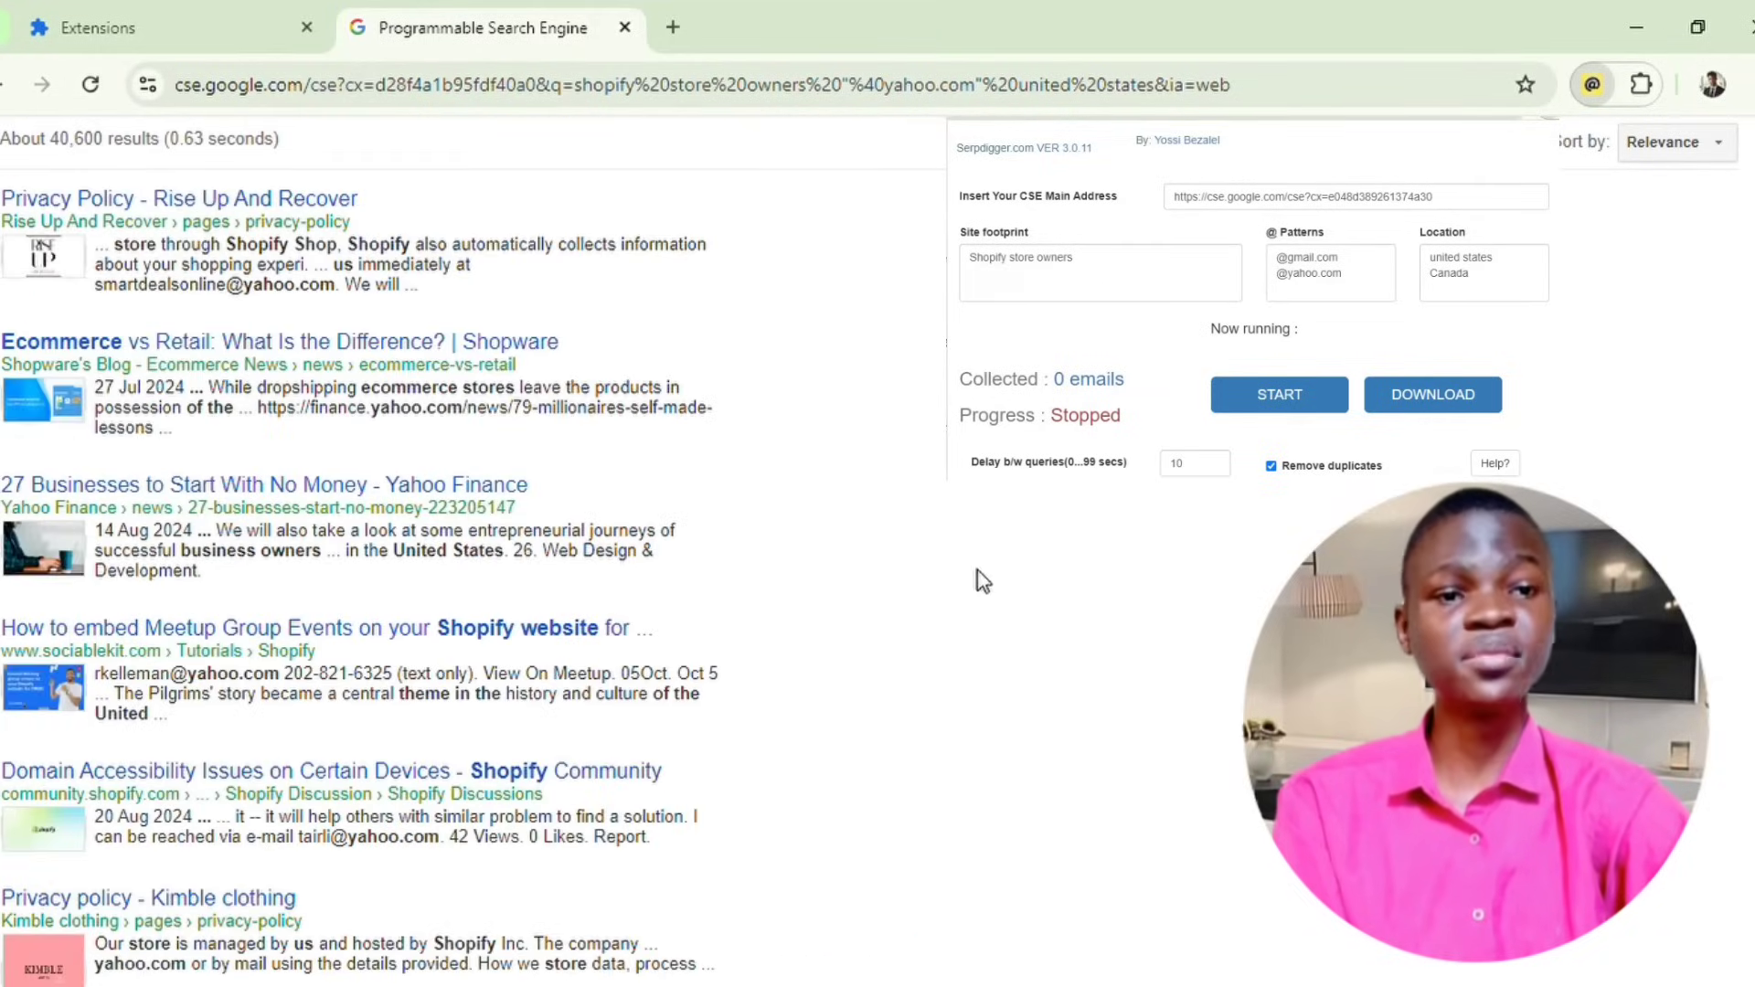
{"action": "scroll", "coordinate": [908, 583], "scroll_direction": "down", "scroll_amount": 8}
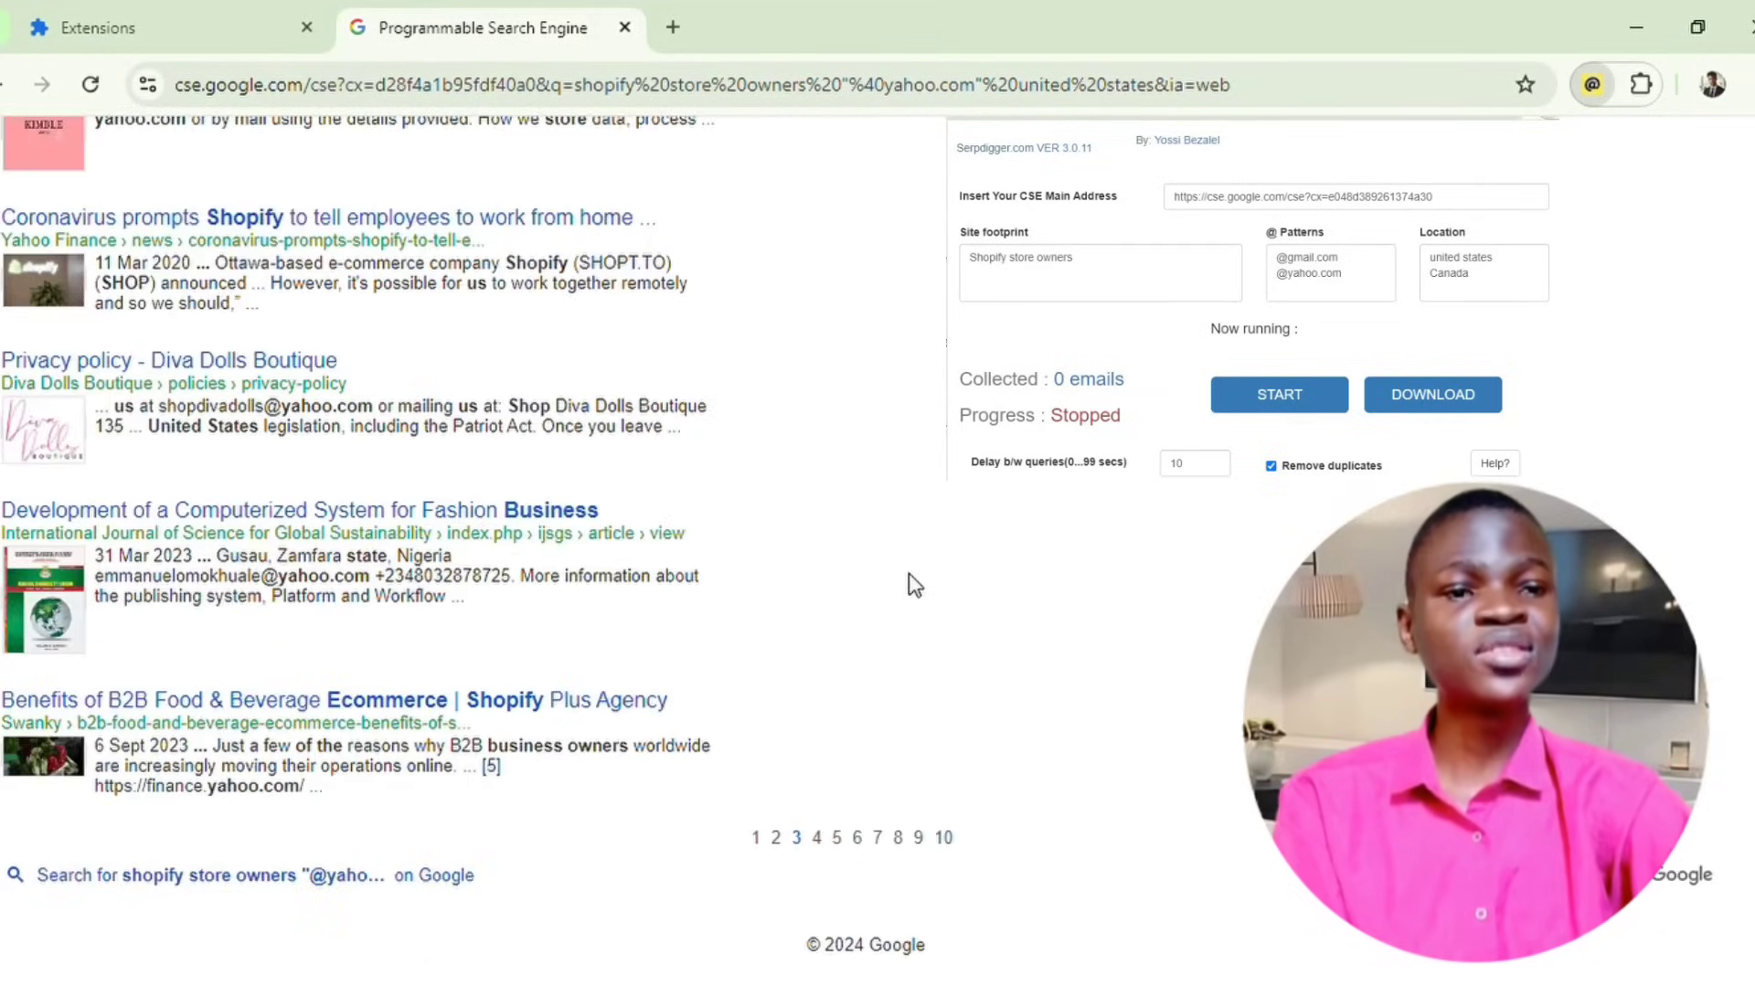
{"action": "scroll", "coordinate": [914, 585], "scroll_direction": "up", "scroll_amount": 15}
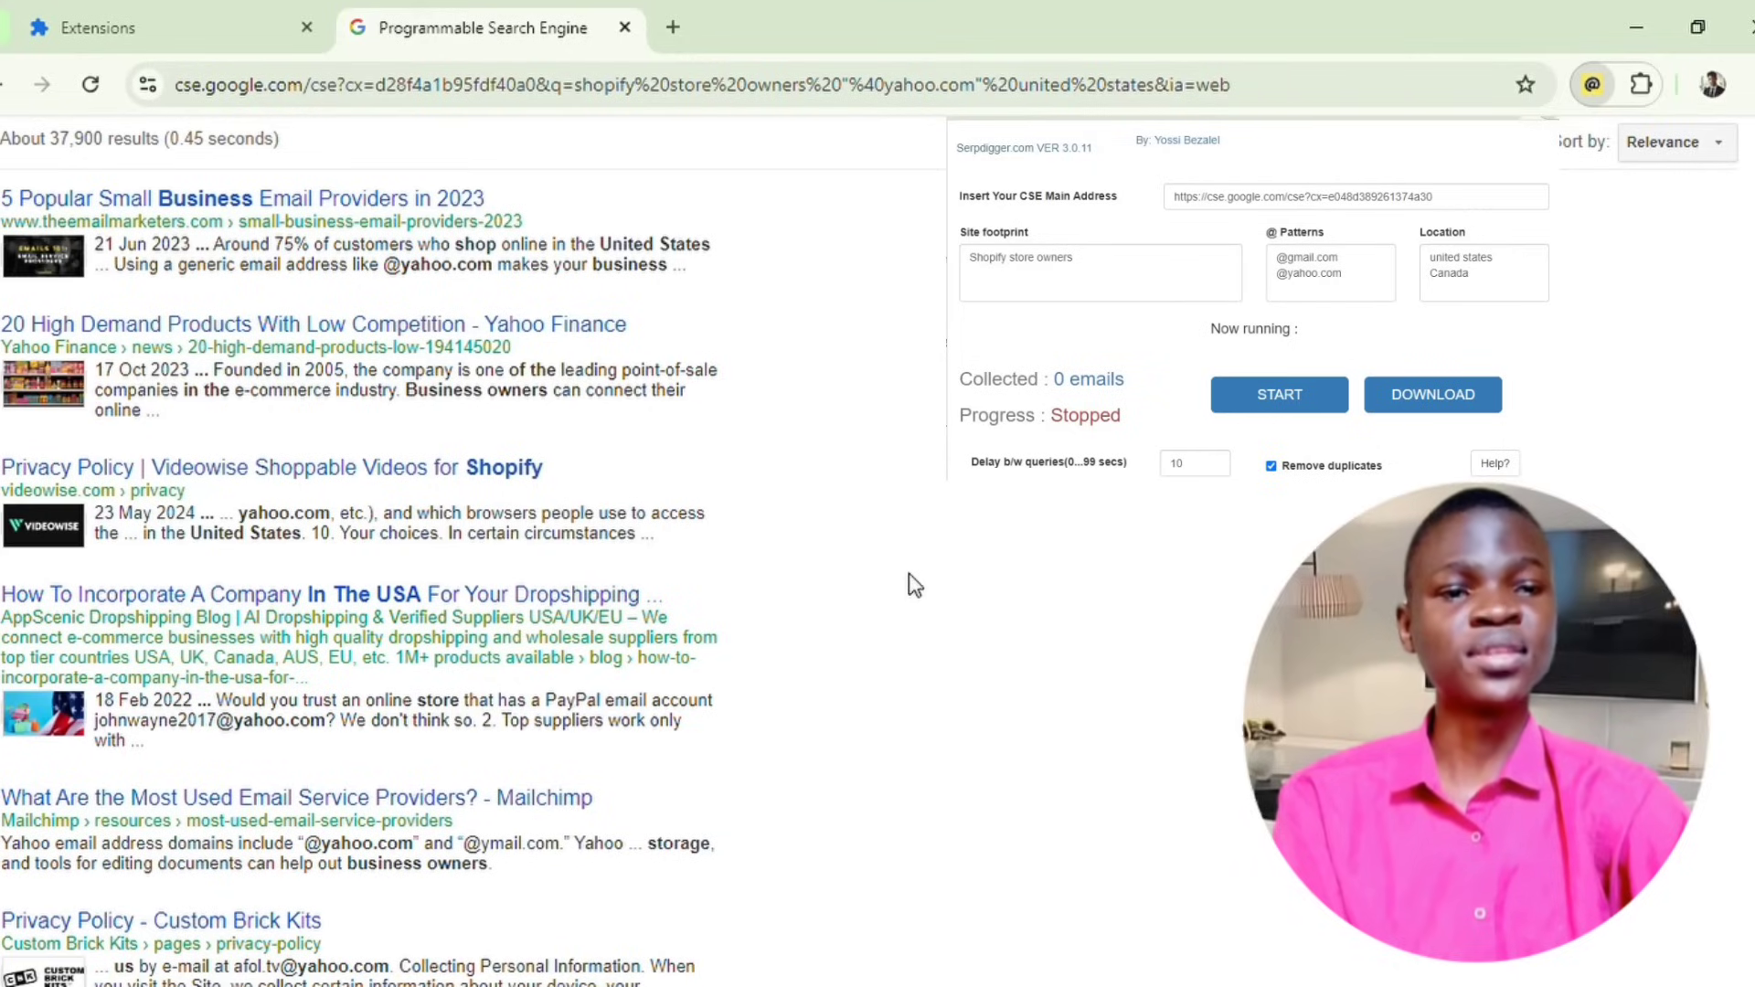
{"action": "scroll", "coordinate": [914, 585], "scroll_direction": "down", "scroll_amount": 8}
{"action": "scroll", "coordinate": [912, 584], "scroll_direction": "up", "scroll_amount": 15}
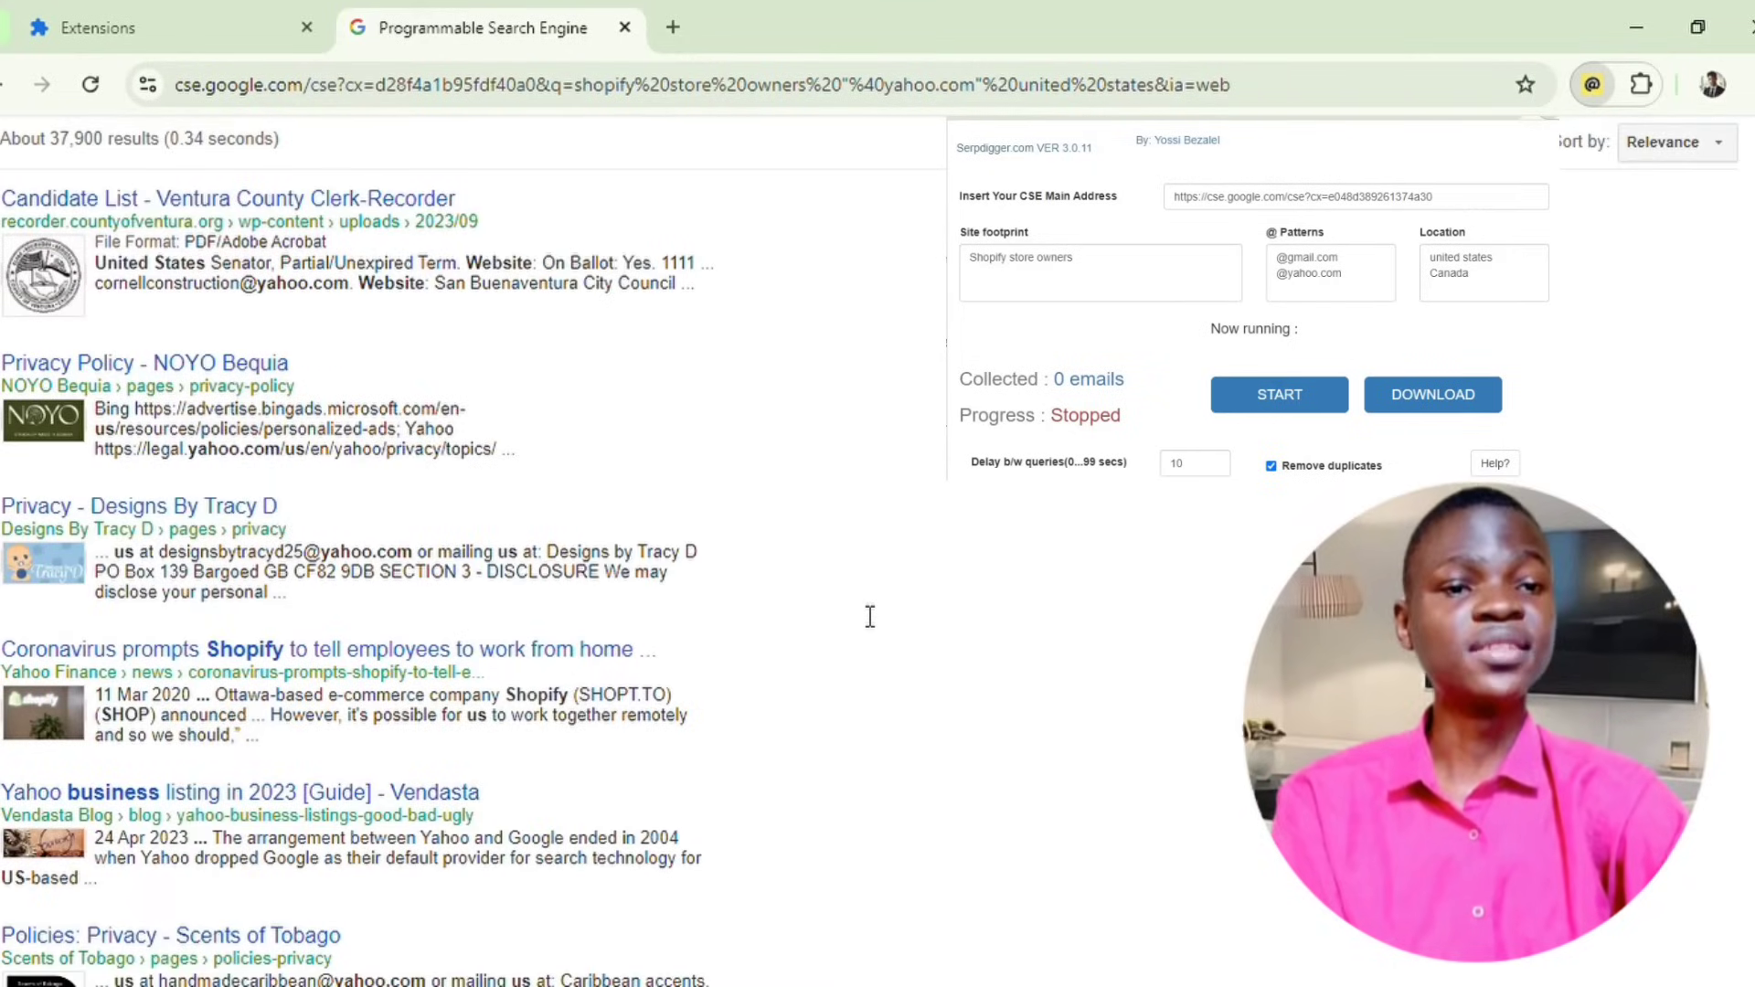
{"action": "scroll", "coordinate": [871, 617], "scroll_direction": "down", "scroll_amount": 10}
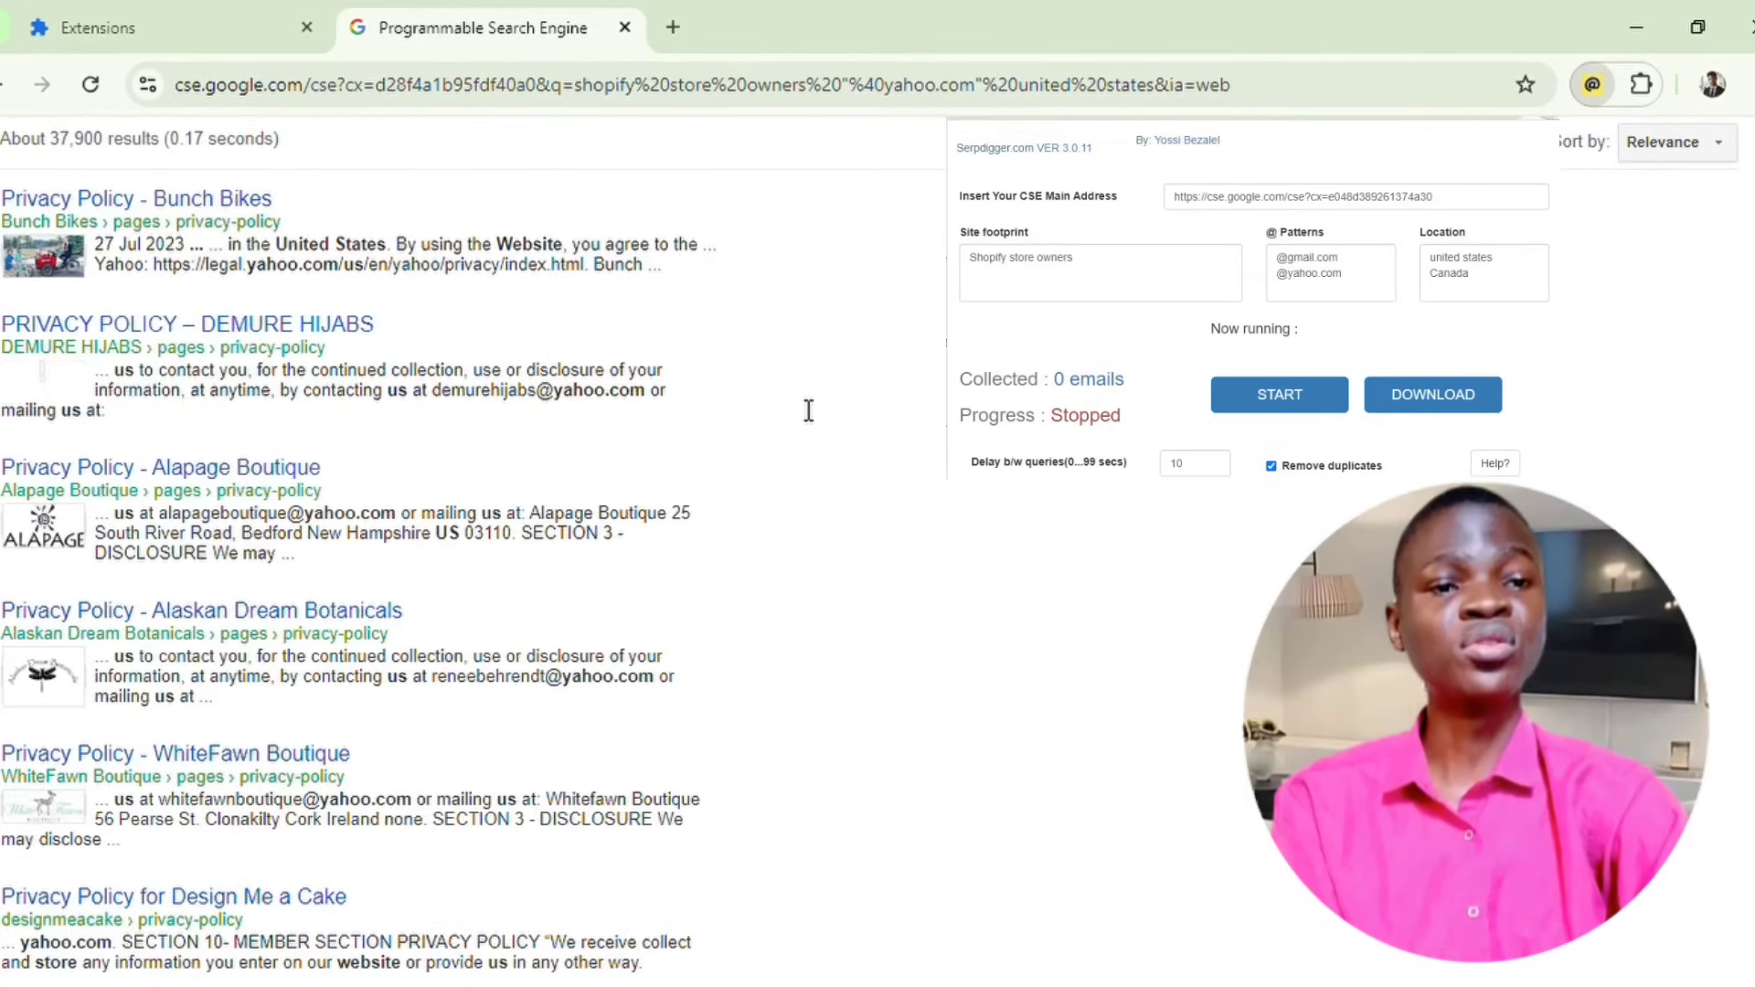
{"action": "scroll", "coordinate": [805, 429], "scroll_direction": "down", "scroll_amount": 8}
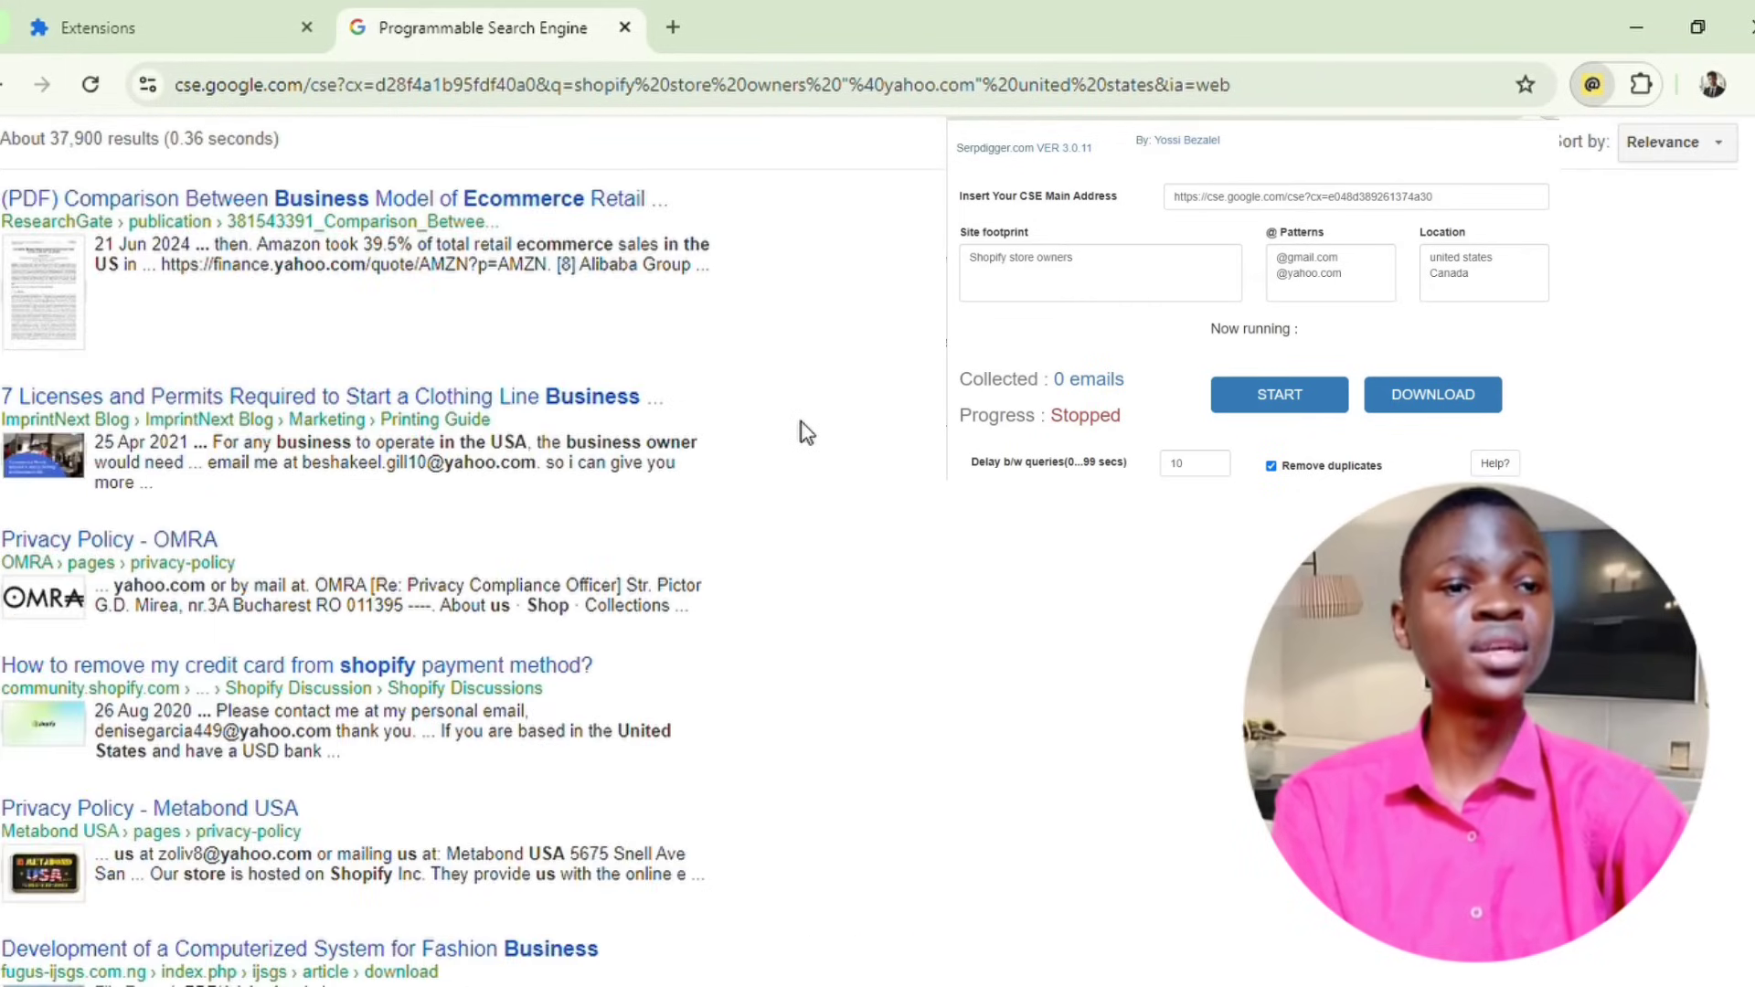
{"action": "scroll", "coordinate": [804, 430], "scroll_direction": "down", "scroll_amount": 9}
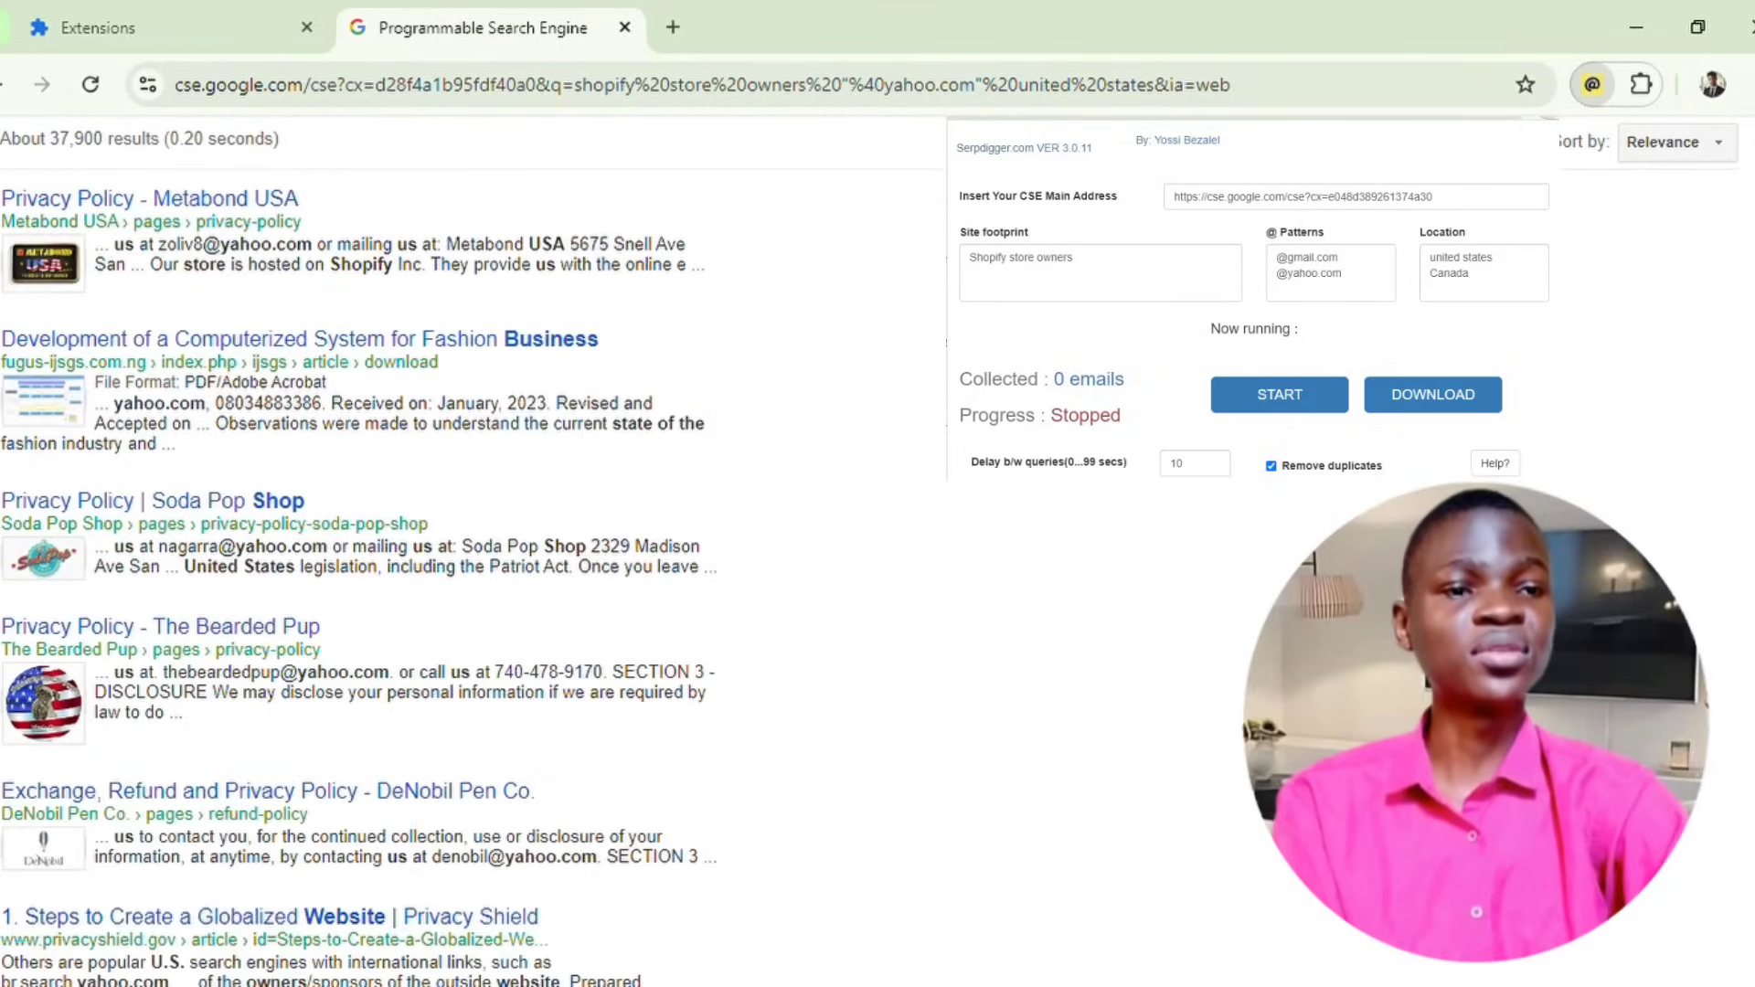
{"action": "scroll", "coordinate": [457, 548], "scroll_direction": "down", "scroll_amount": 8}
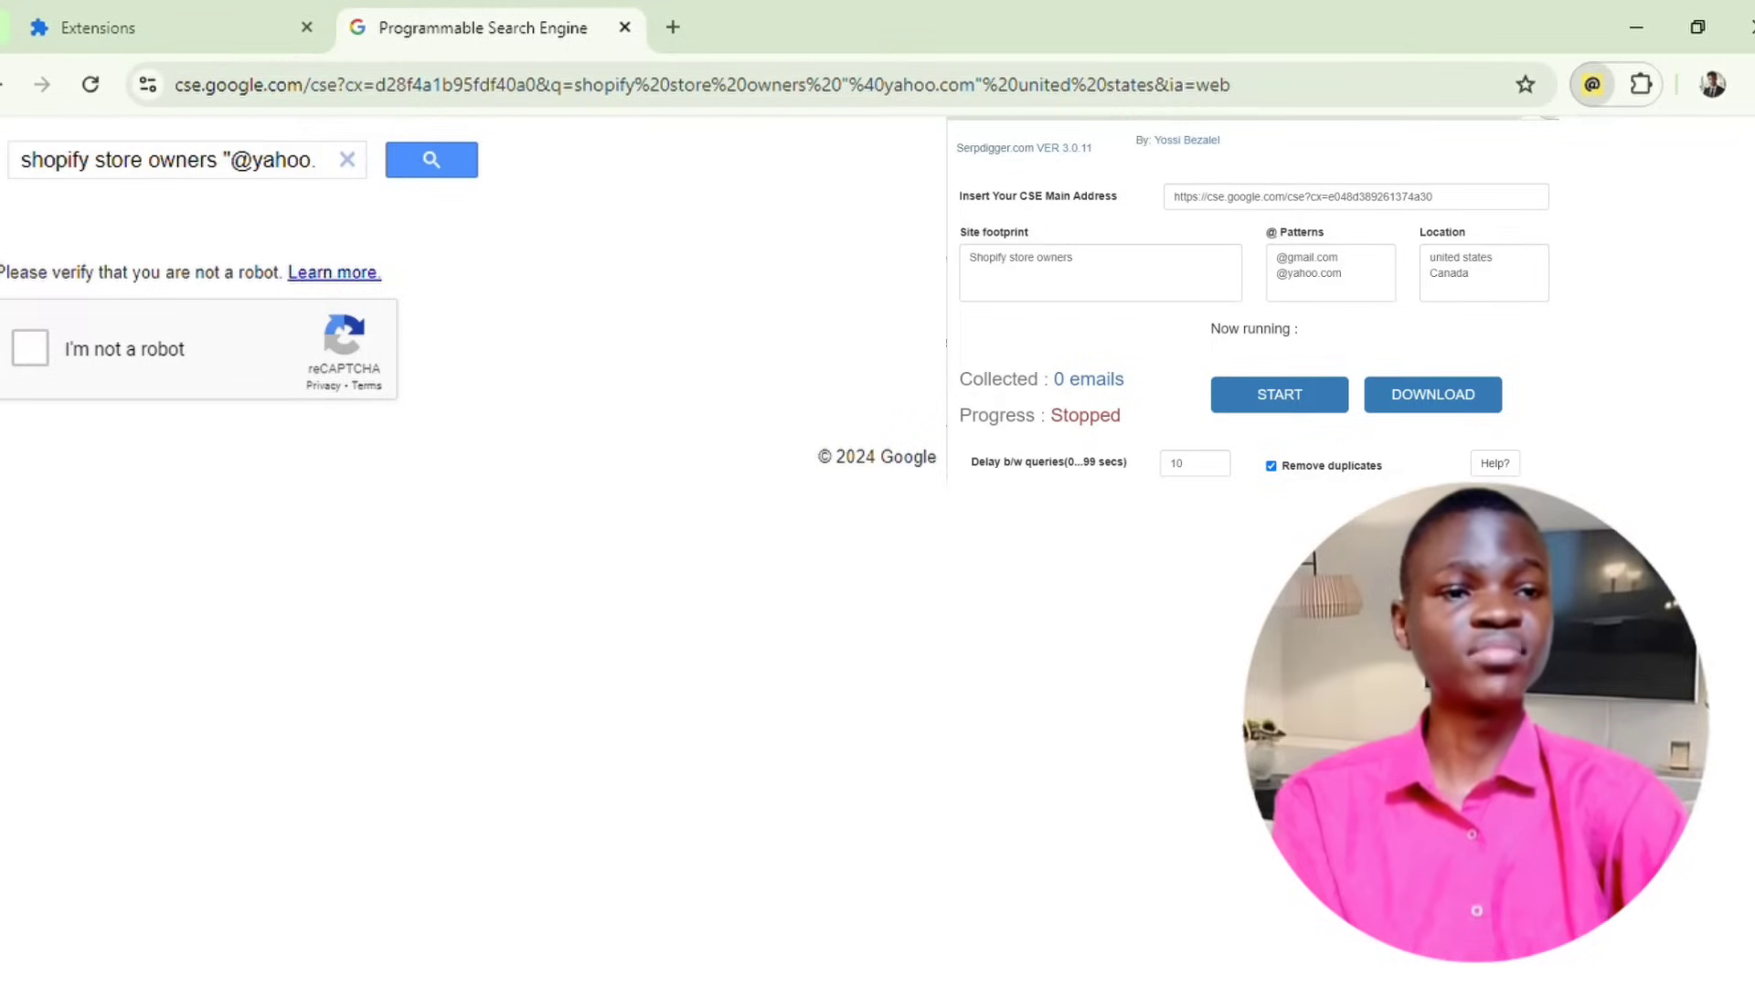
Tick 'I'm not a robot' to restore the results, then start a new tab's address bar.
{"action": "left_click", "coordinate": [41, 353]}
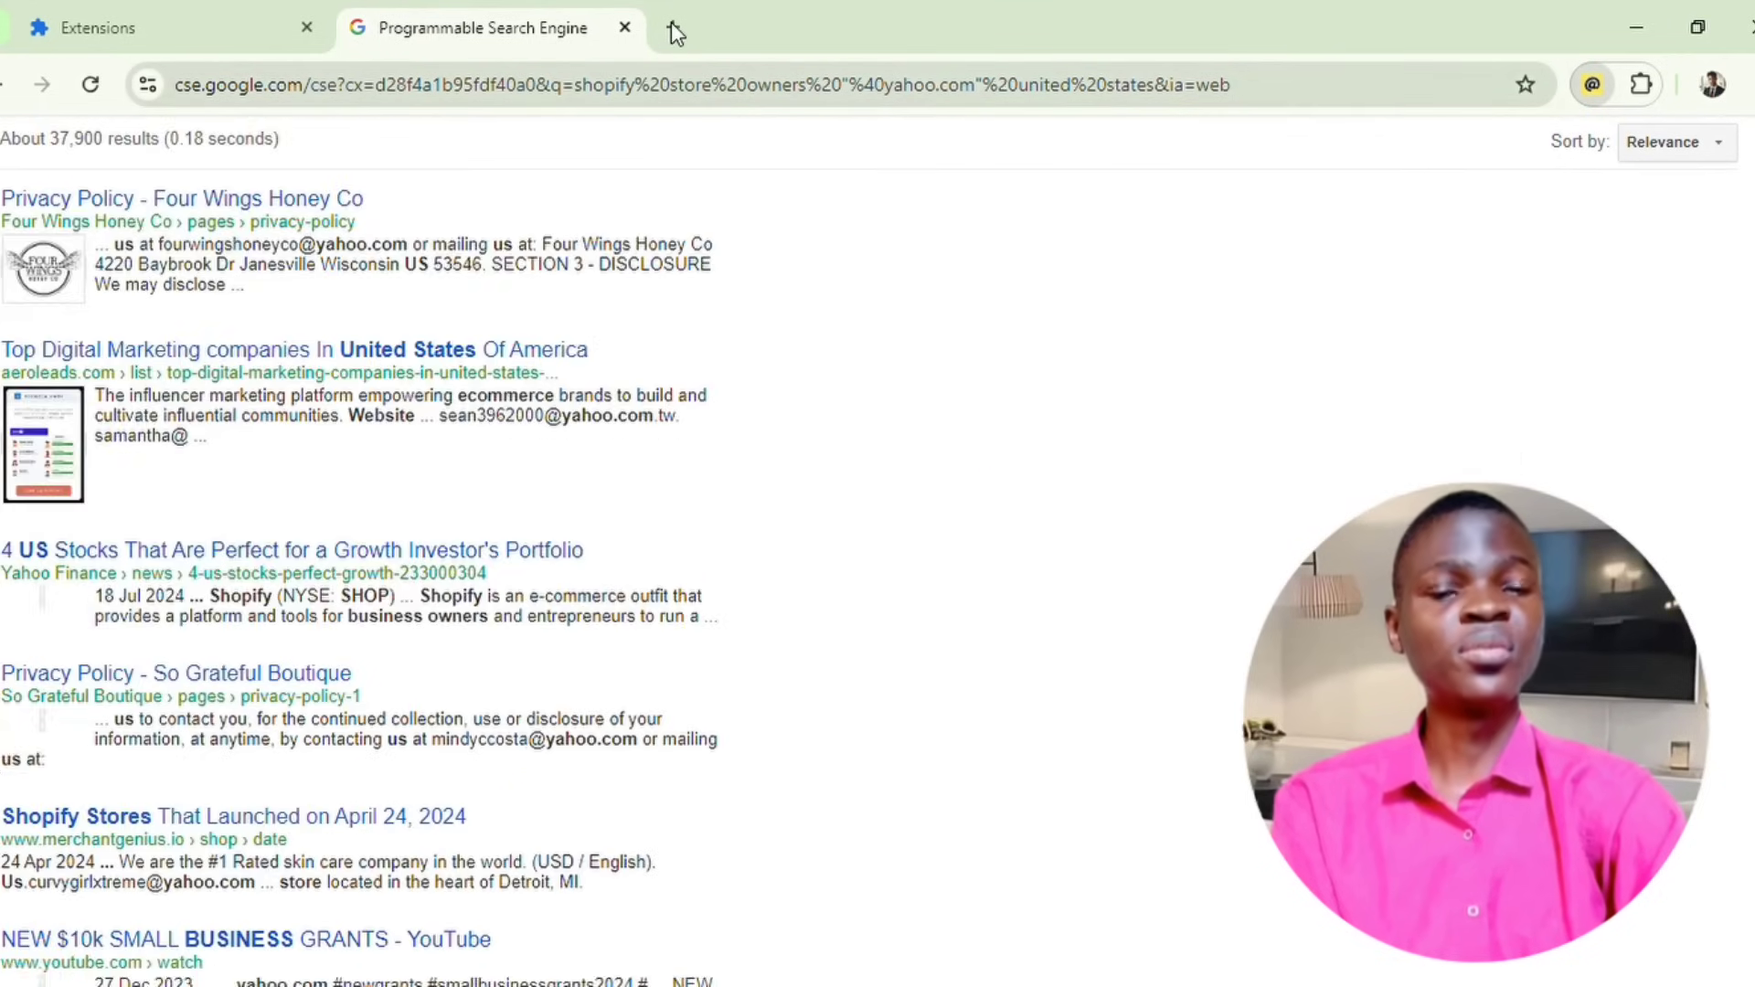
{"action": "left_click", "coordinate": [671, 33]}
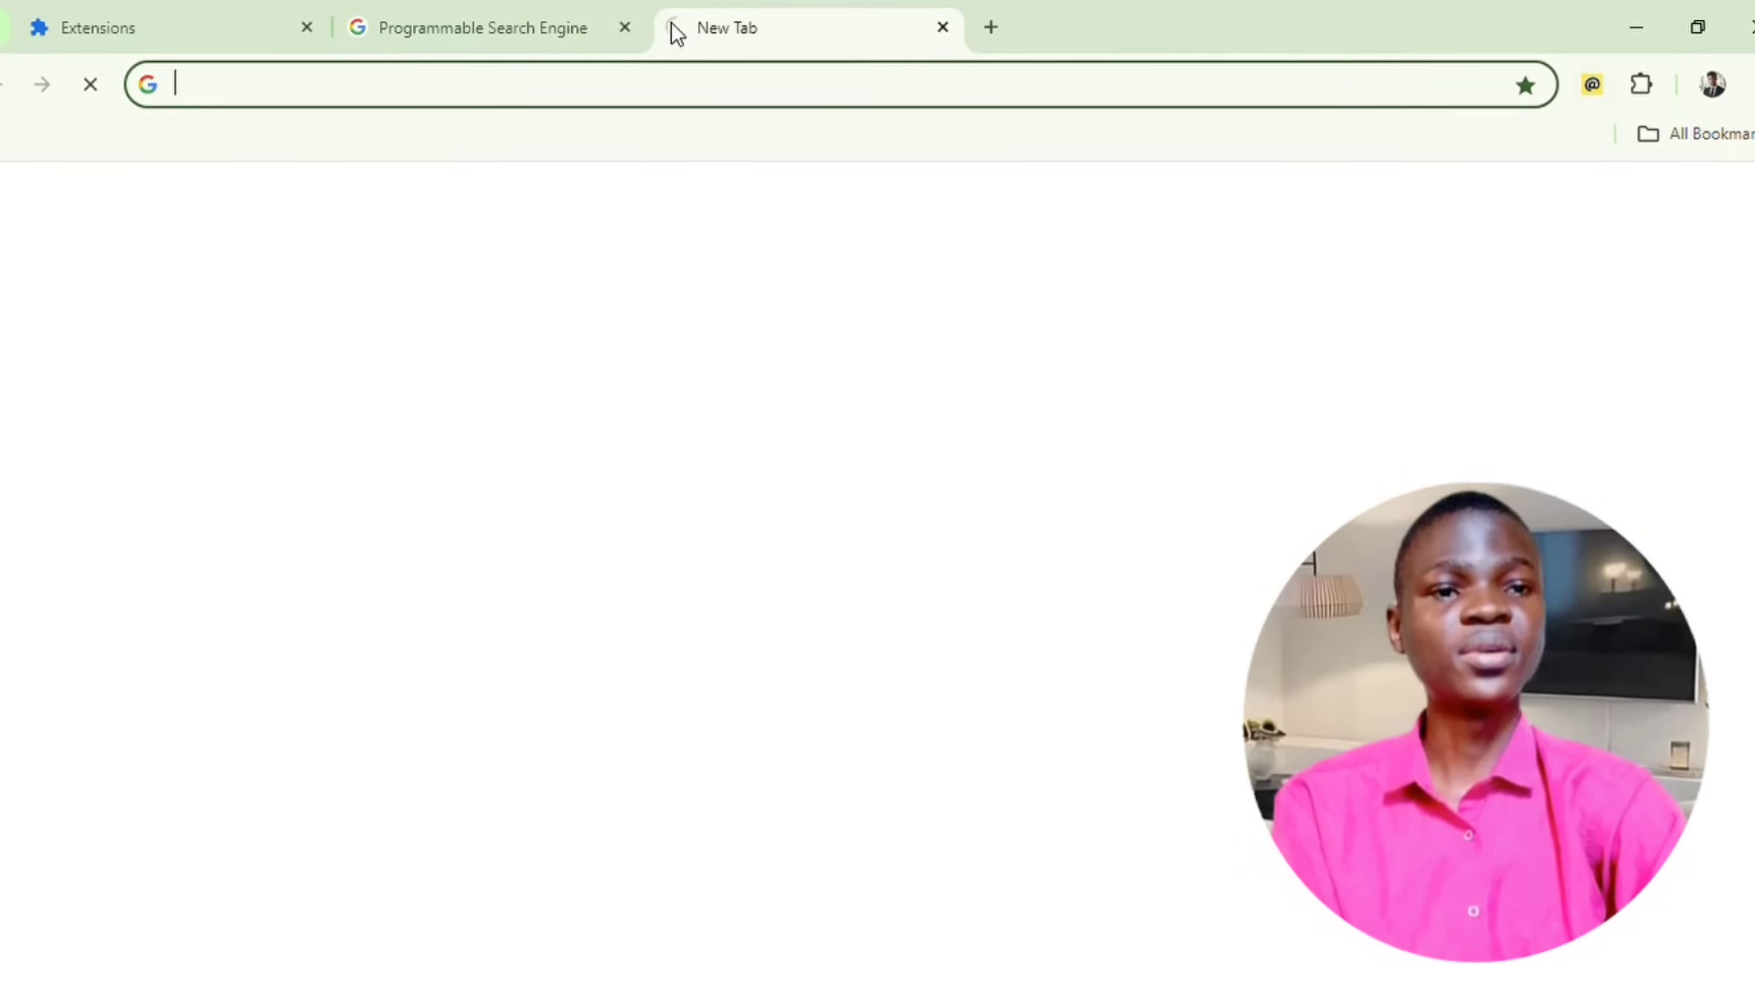
{"action": "left_click", "coordinate": [683, 88]}
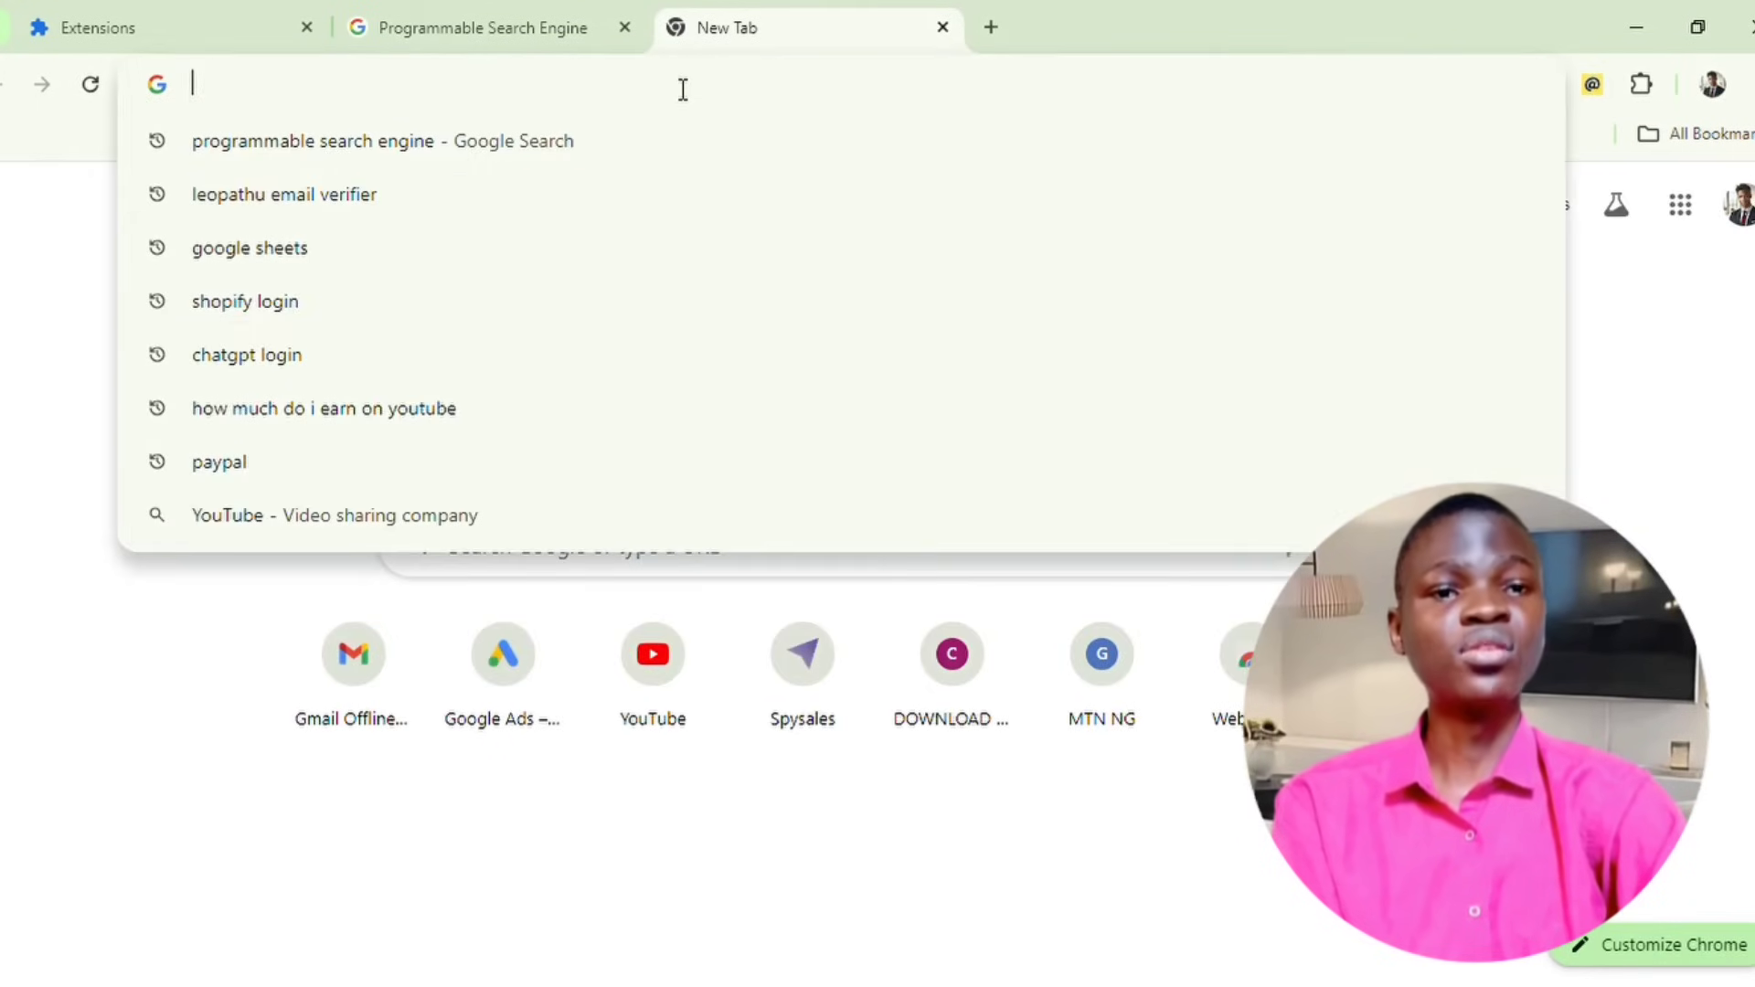
Open LeoPathu's Free Bulk Email Verifier page and confirm Serpdigger collected 50 emails.
{"action": "left_click", "coordinate": [658, 183]}
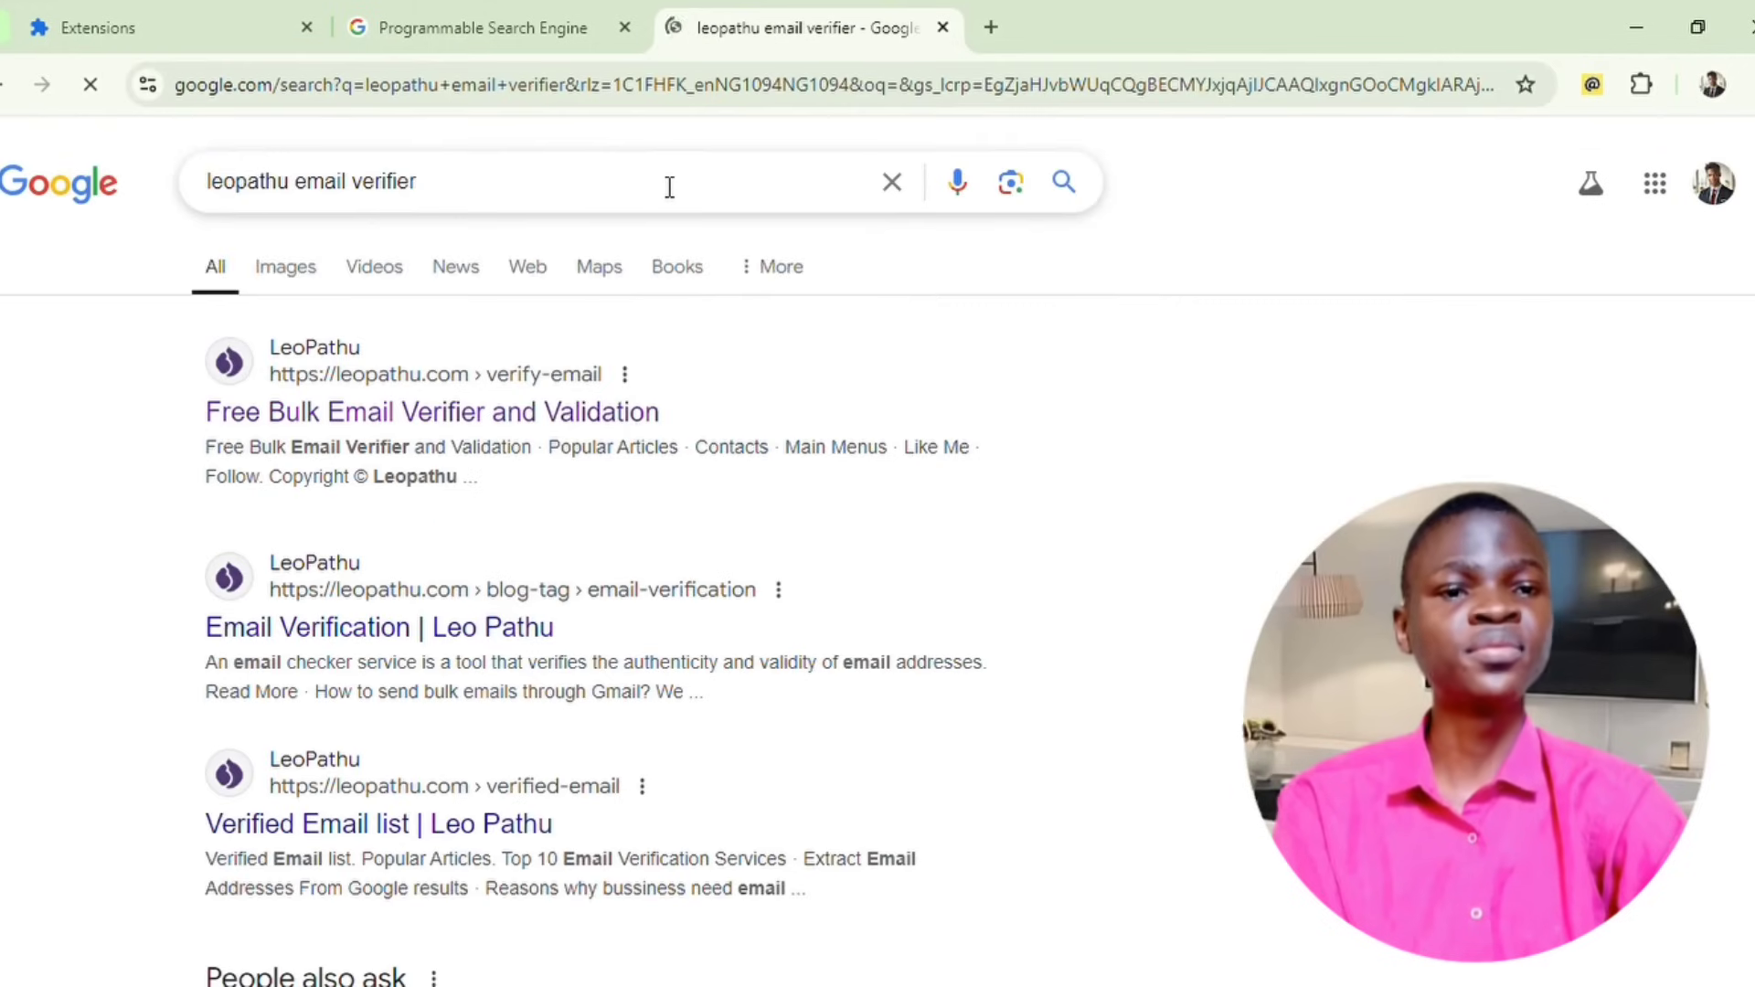
{"action": "left_click", "coordinate": [521, 421]}
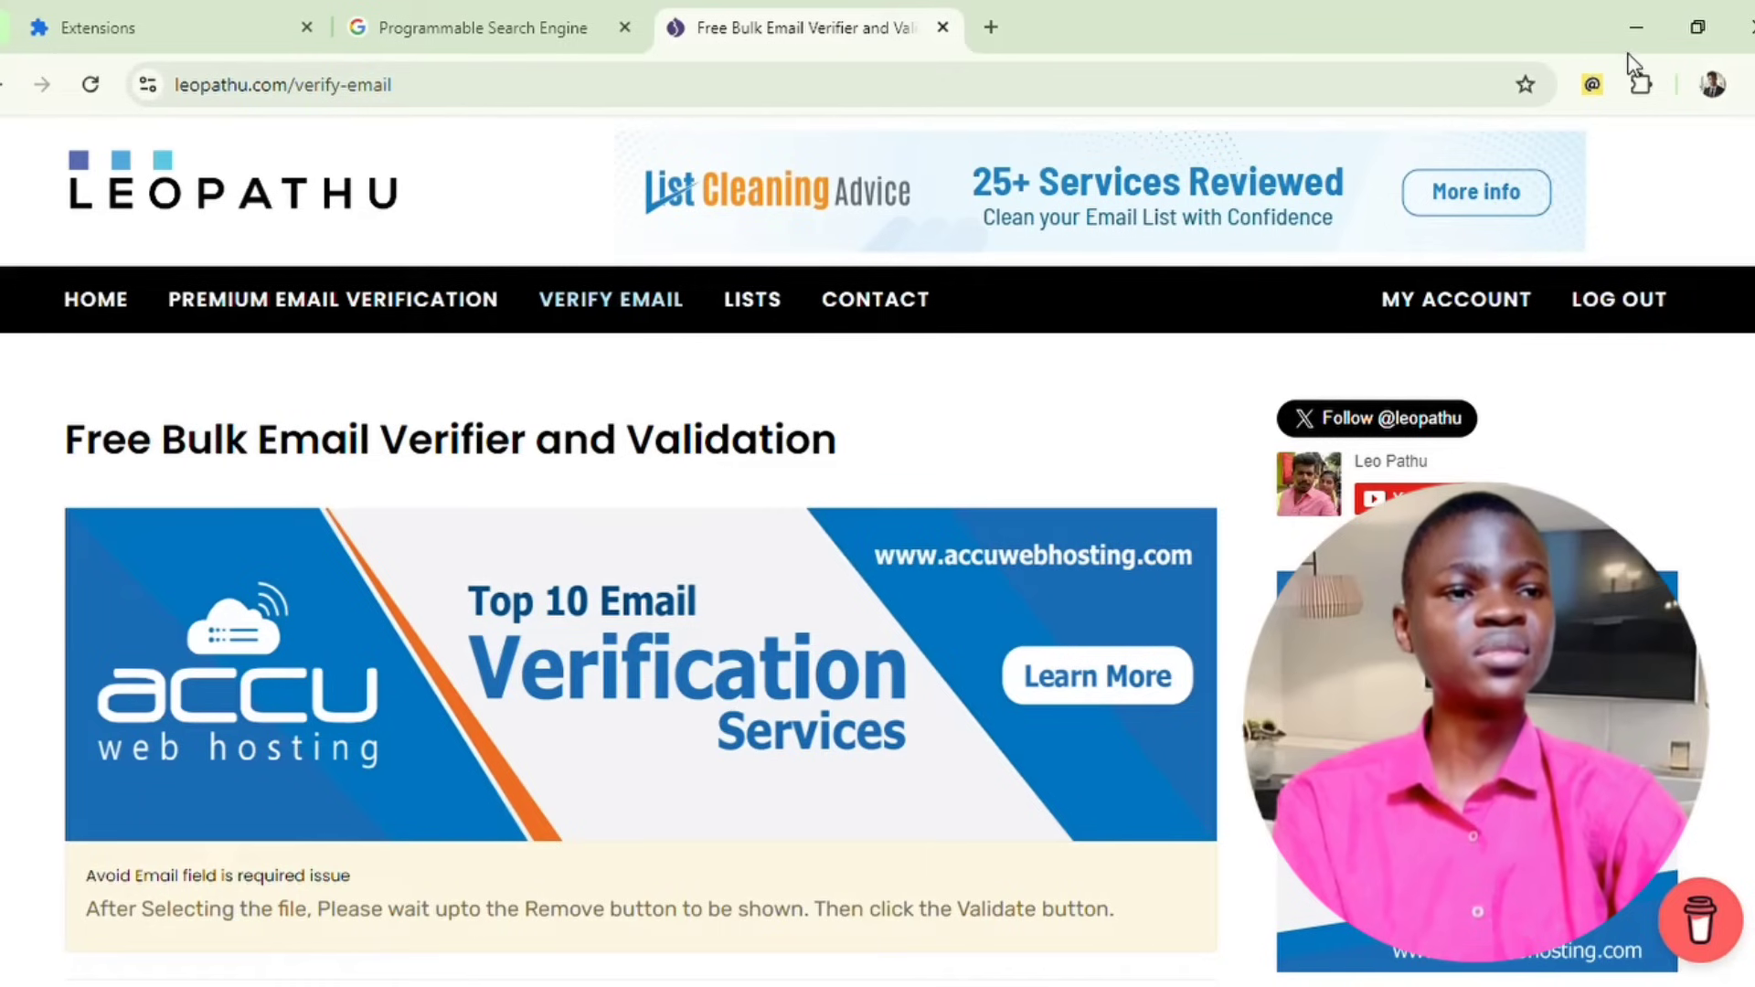
{"action": "left_click", "coordinate": [1595, 85]}
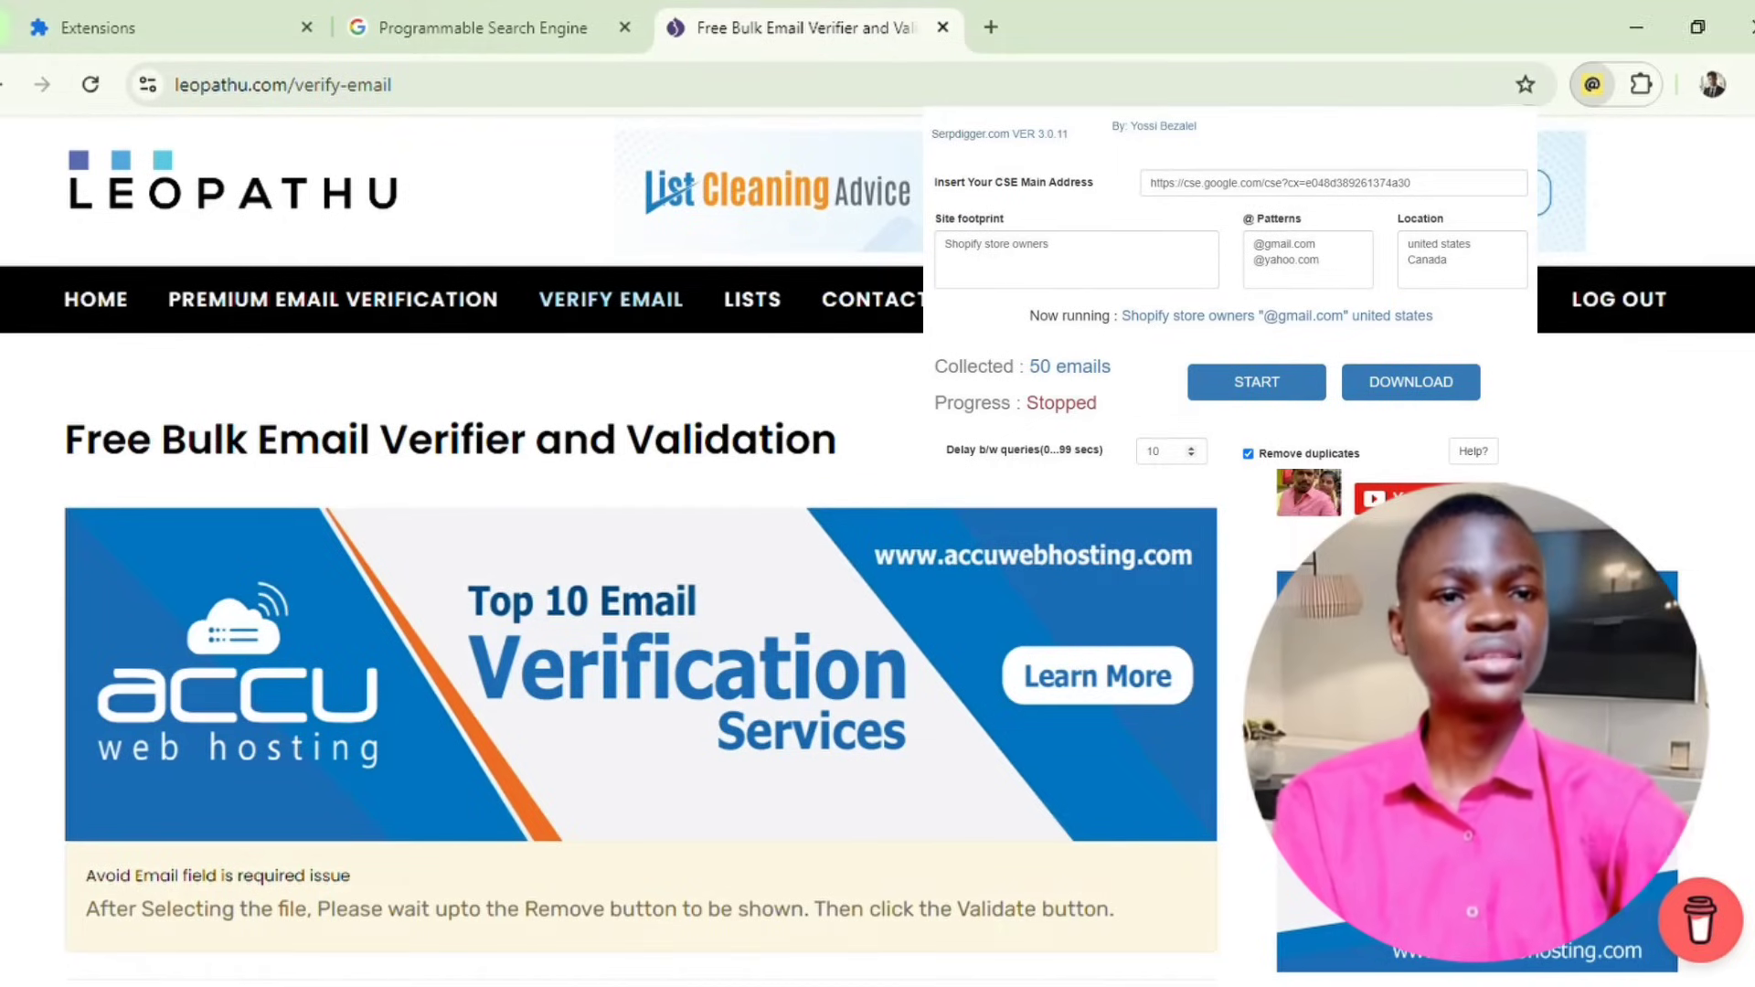
{"action": "key", "text": "Escape"}
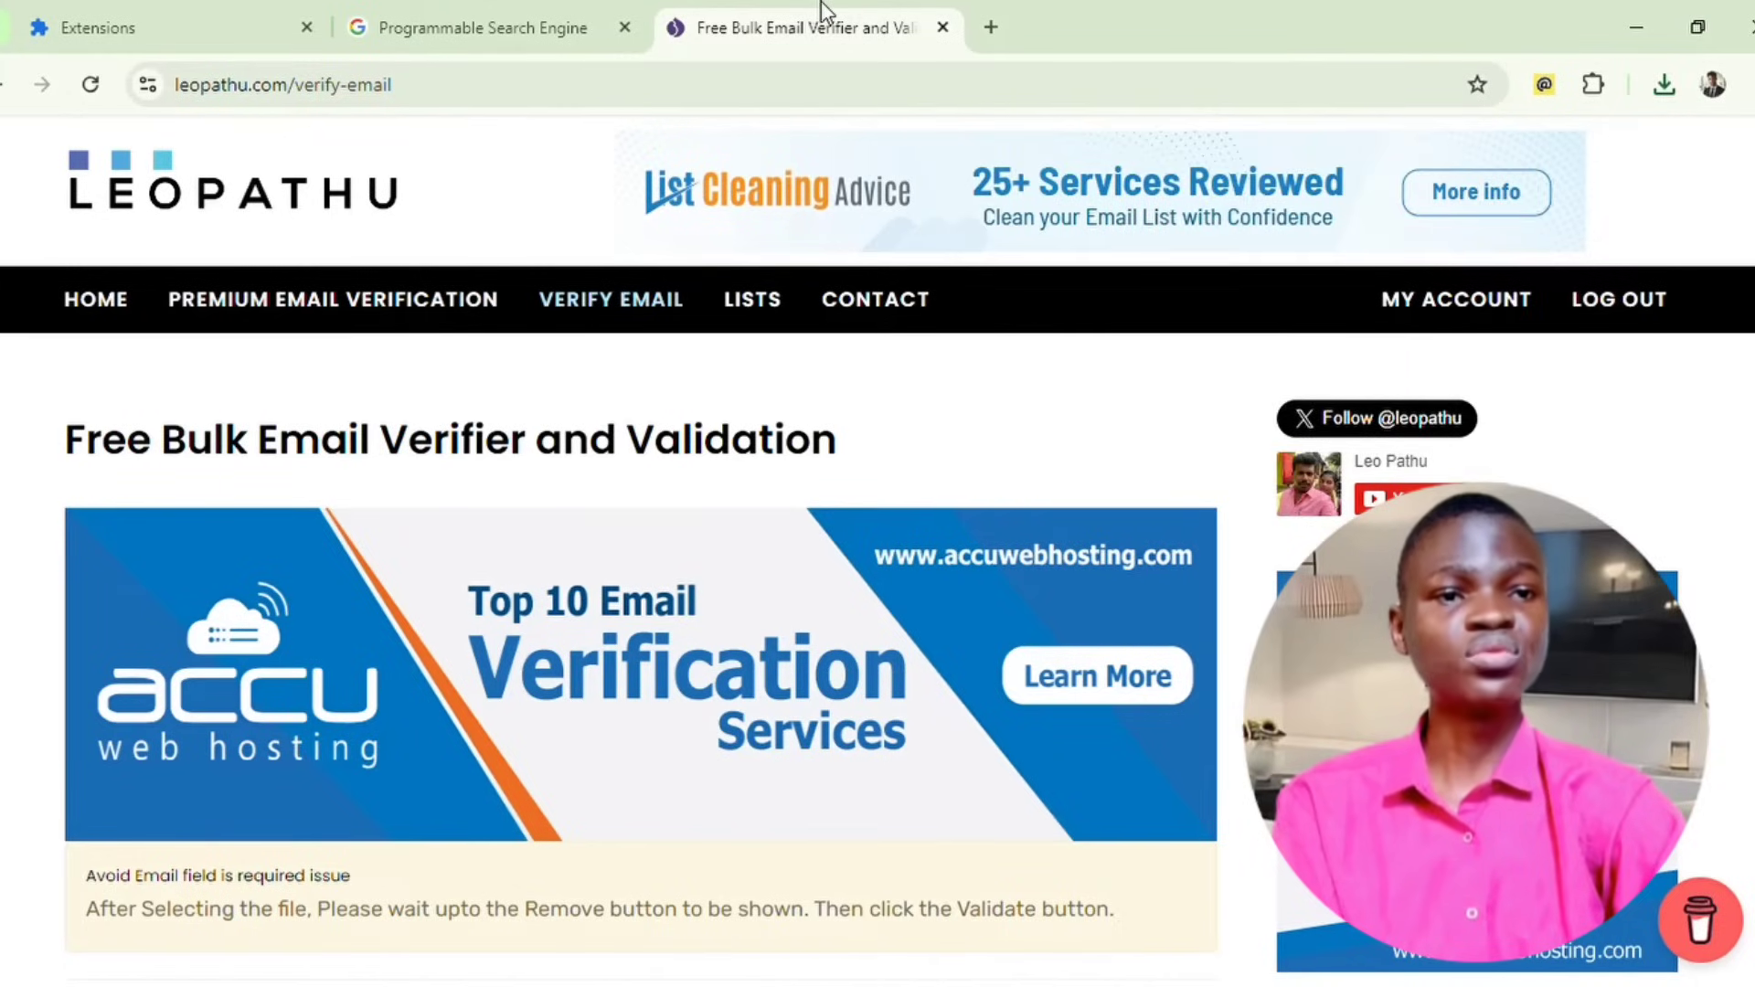
Upload serpdigger_2-10-2024_10-31.txt to LeoPathu's verifier and submit it for validation.
{"action": "left_click", "coordinate": [654, 307]}
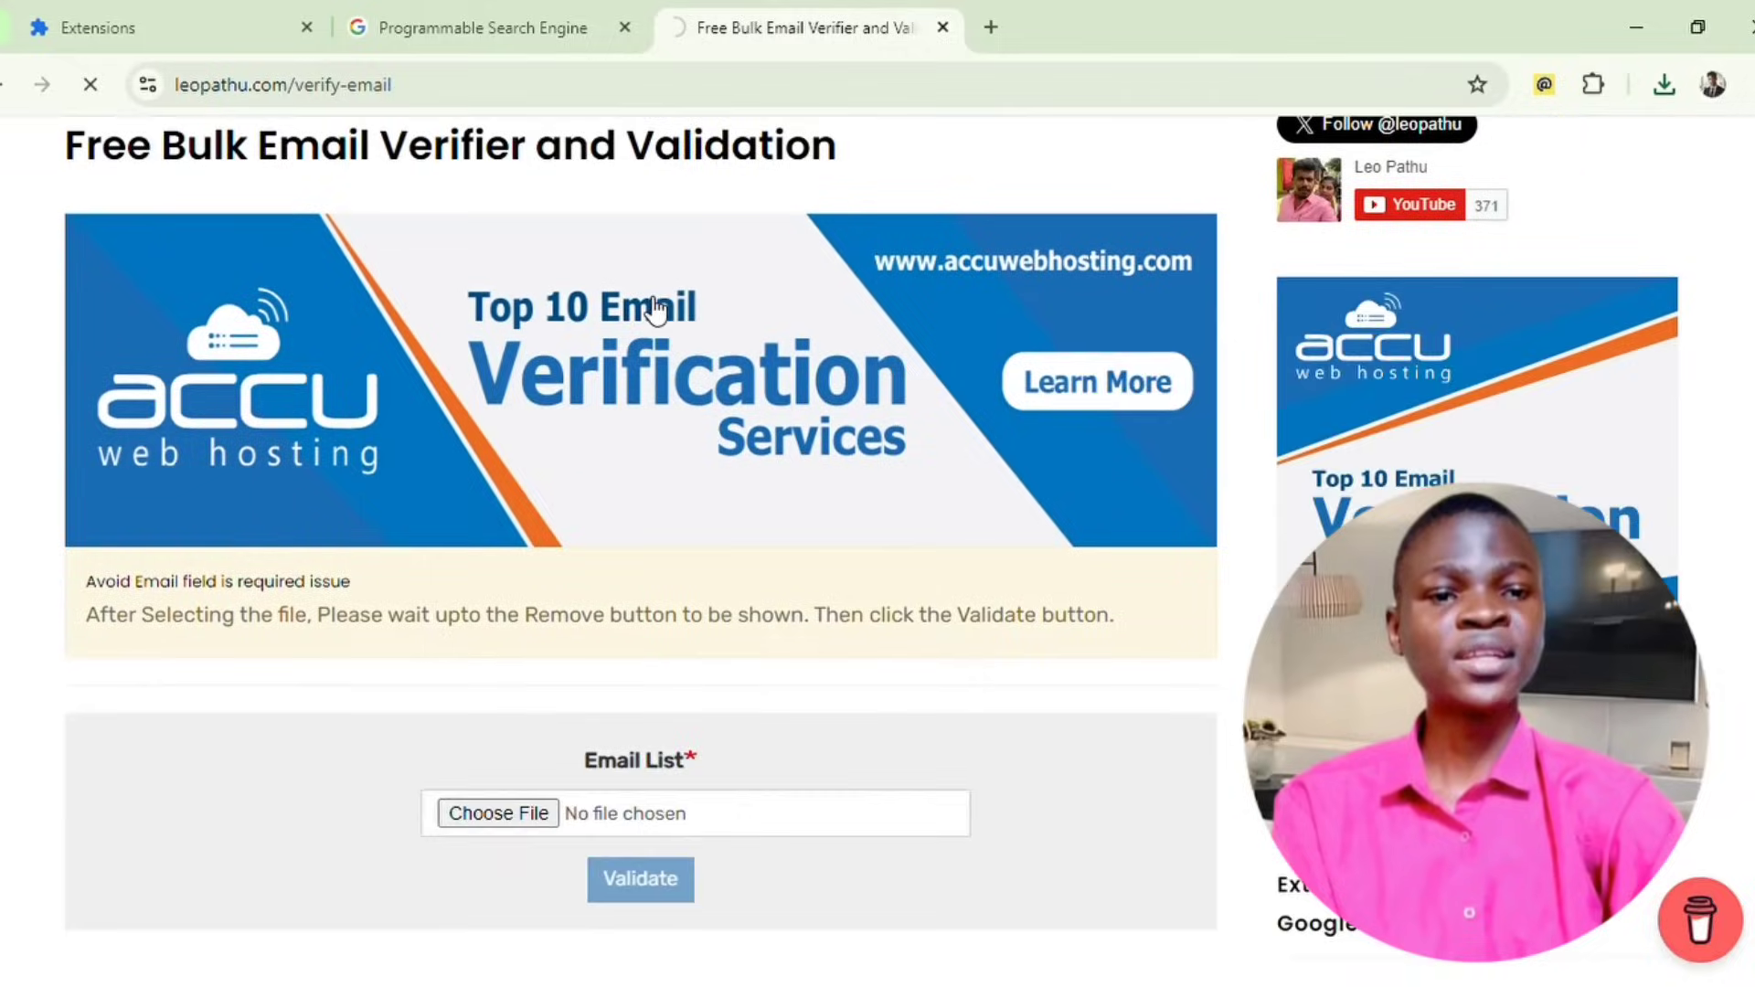
{"action": "scroll", "coordinate": [667, 603], "scroll_direction": "down", "scroll_amount": 7}
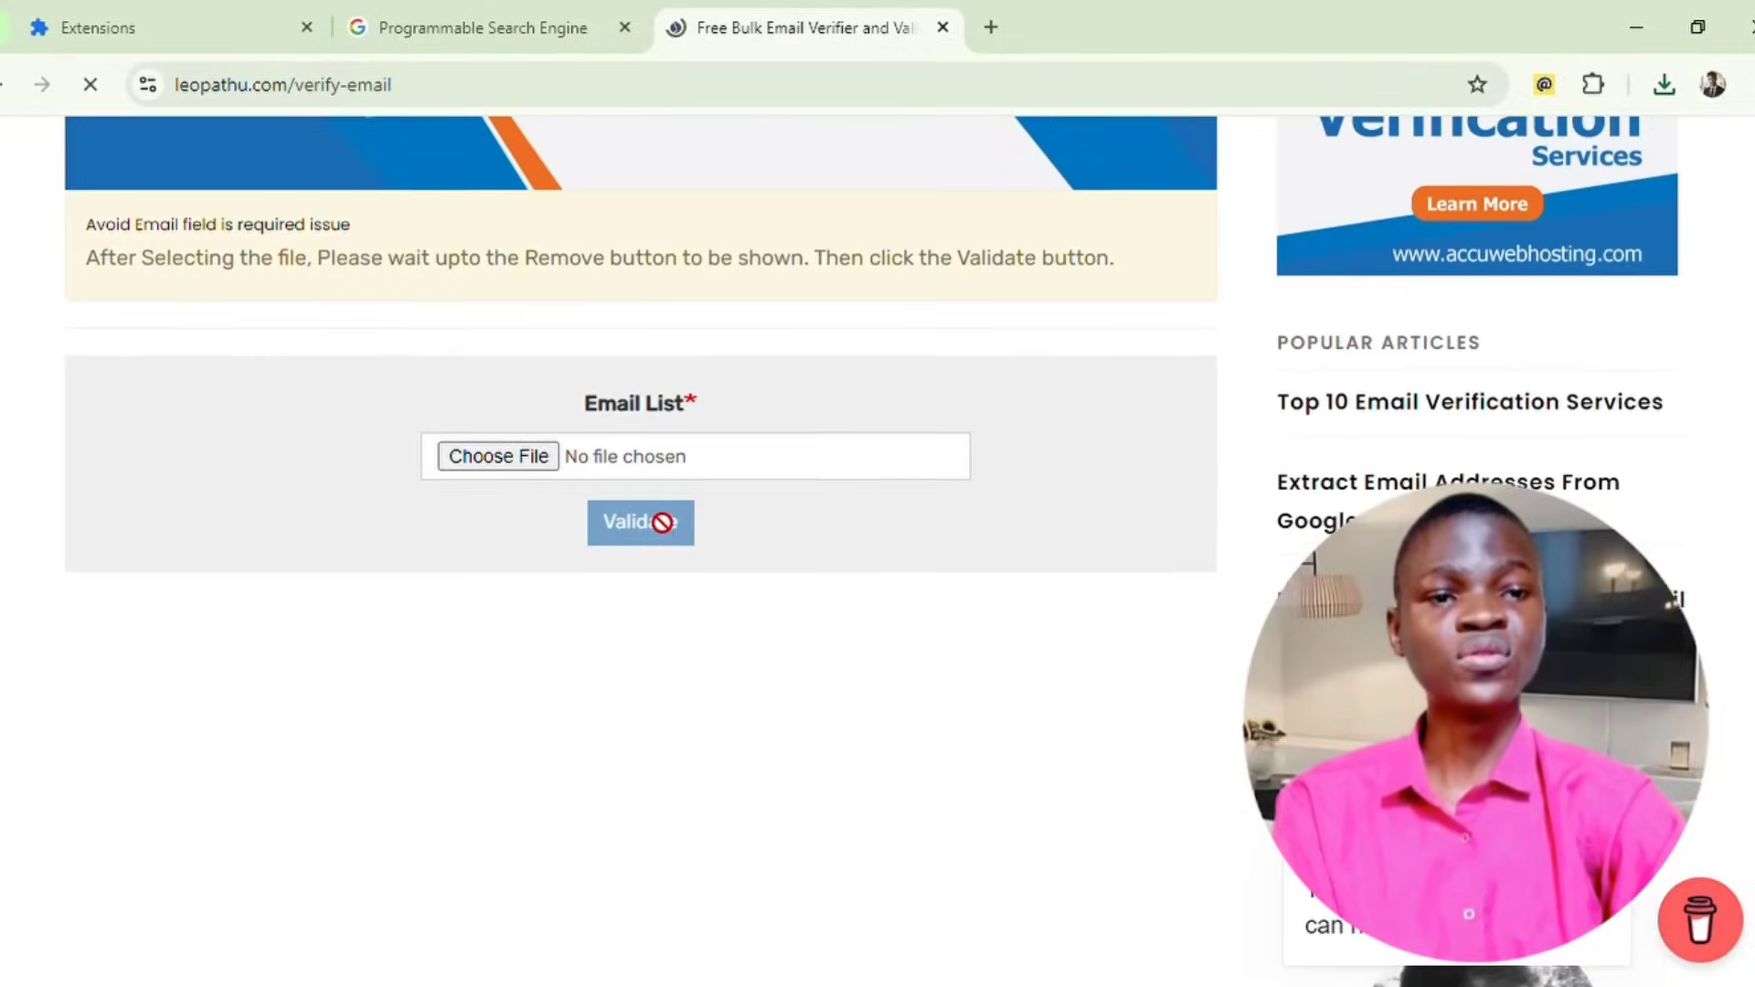
{"action": "left_click", "coordinate": [507, 451]}
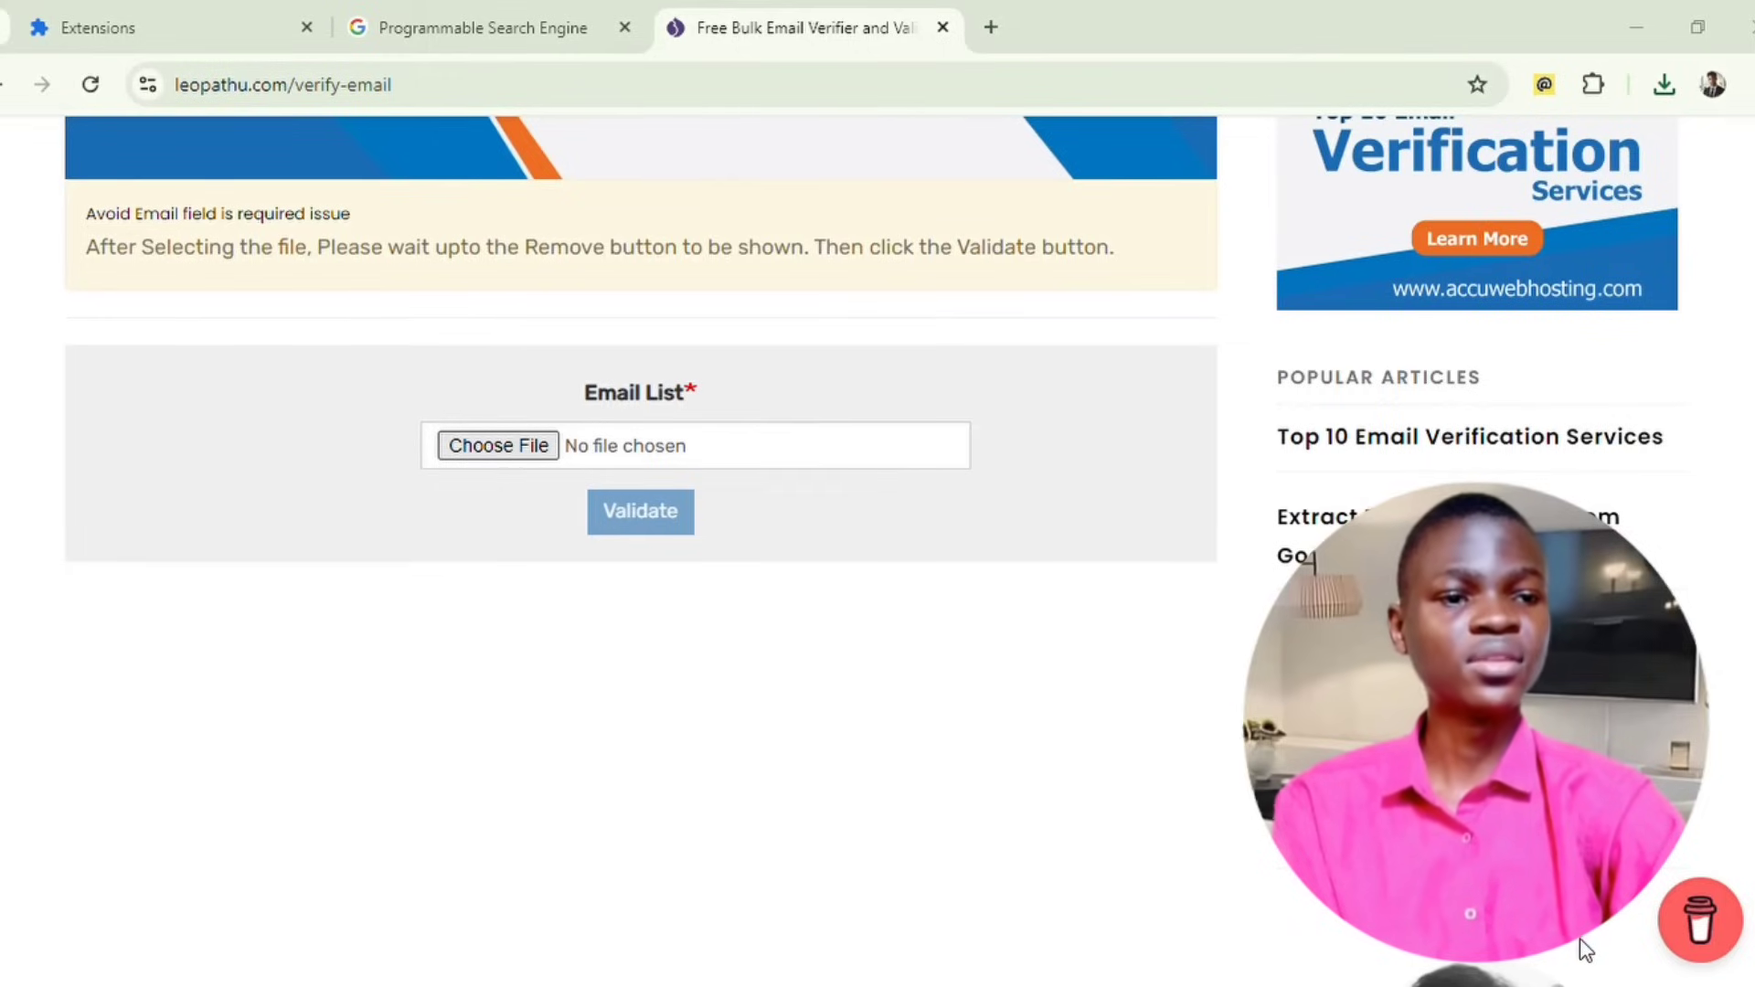
{"action": "key", "text": "Return"}
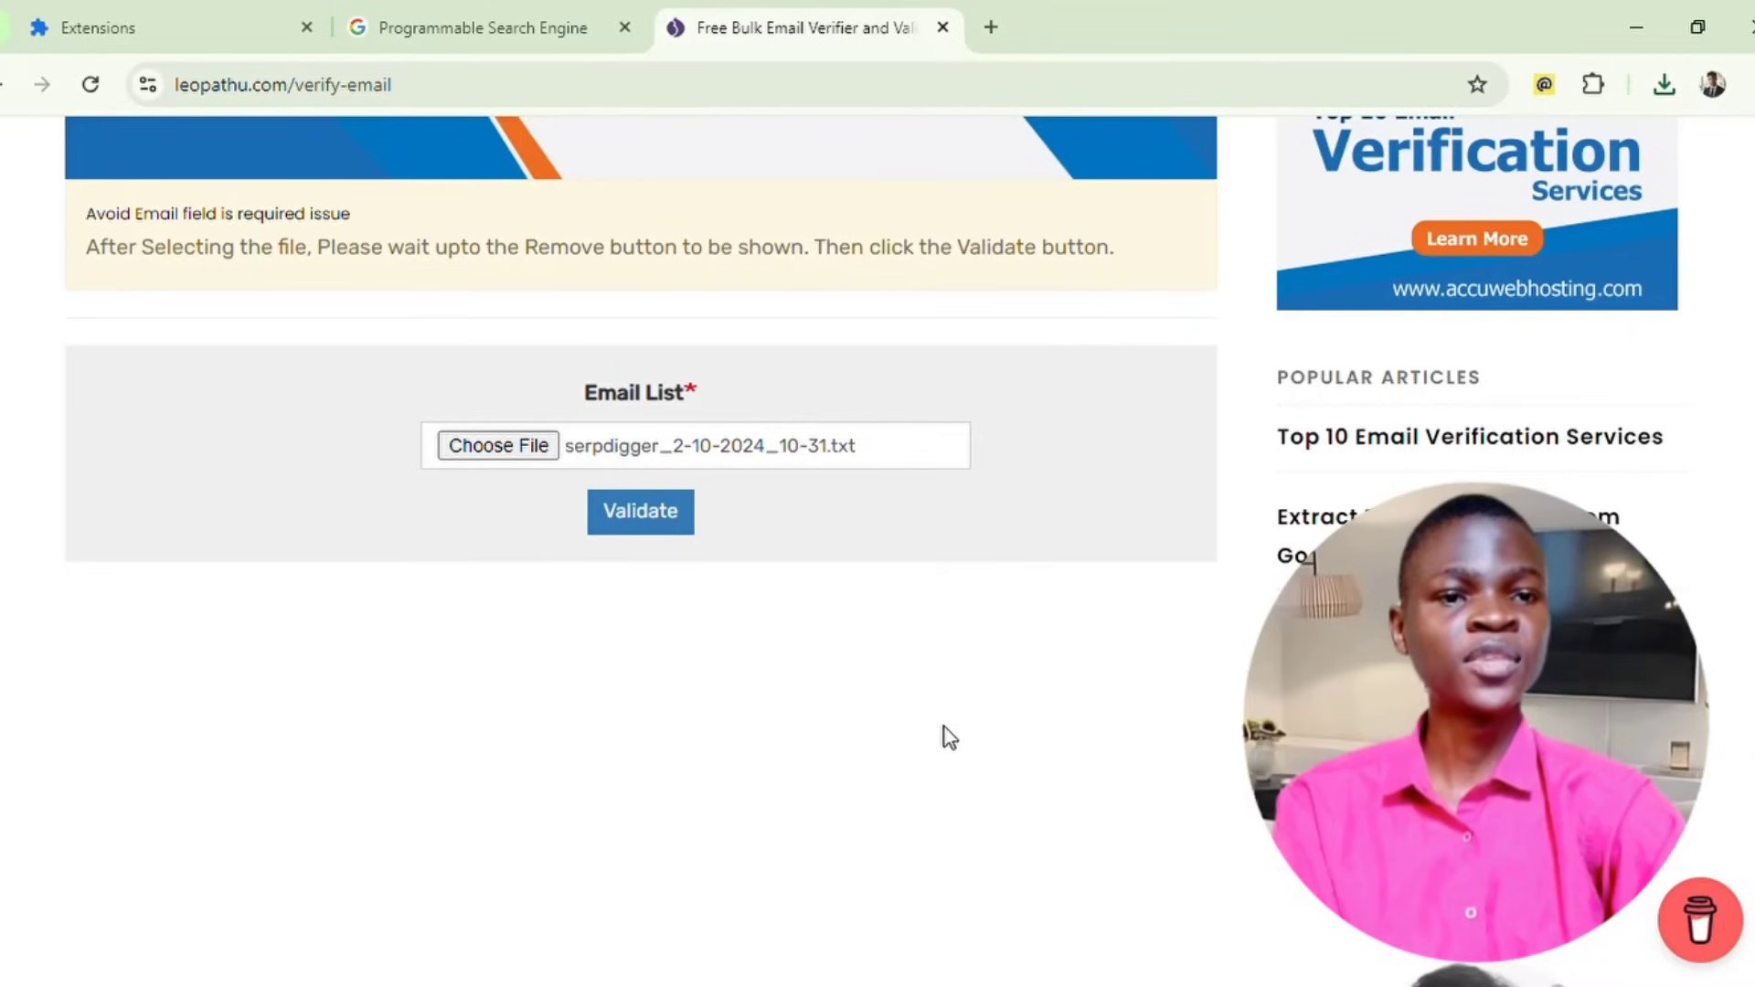
{"action": "left_click", "coordinate": [655, 615]}
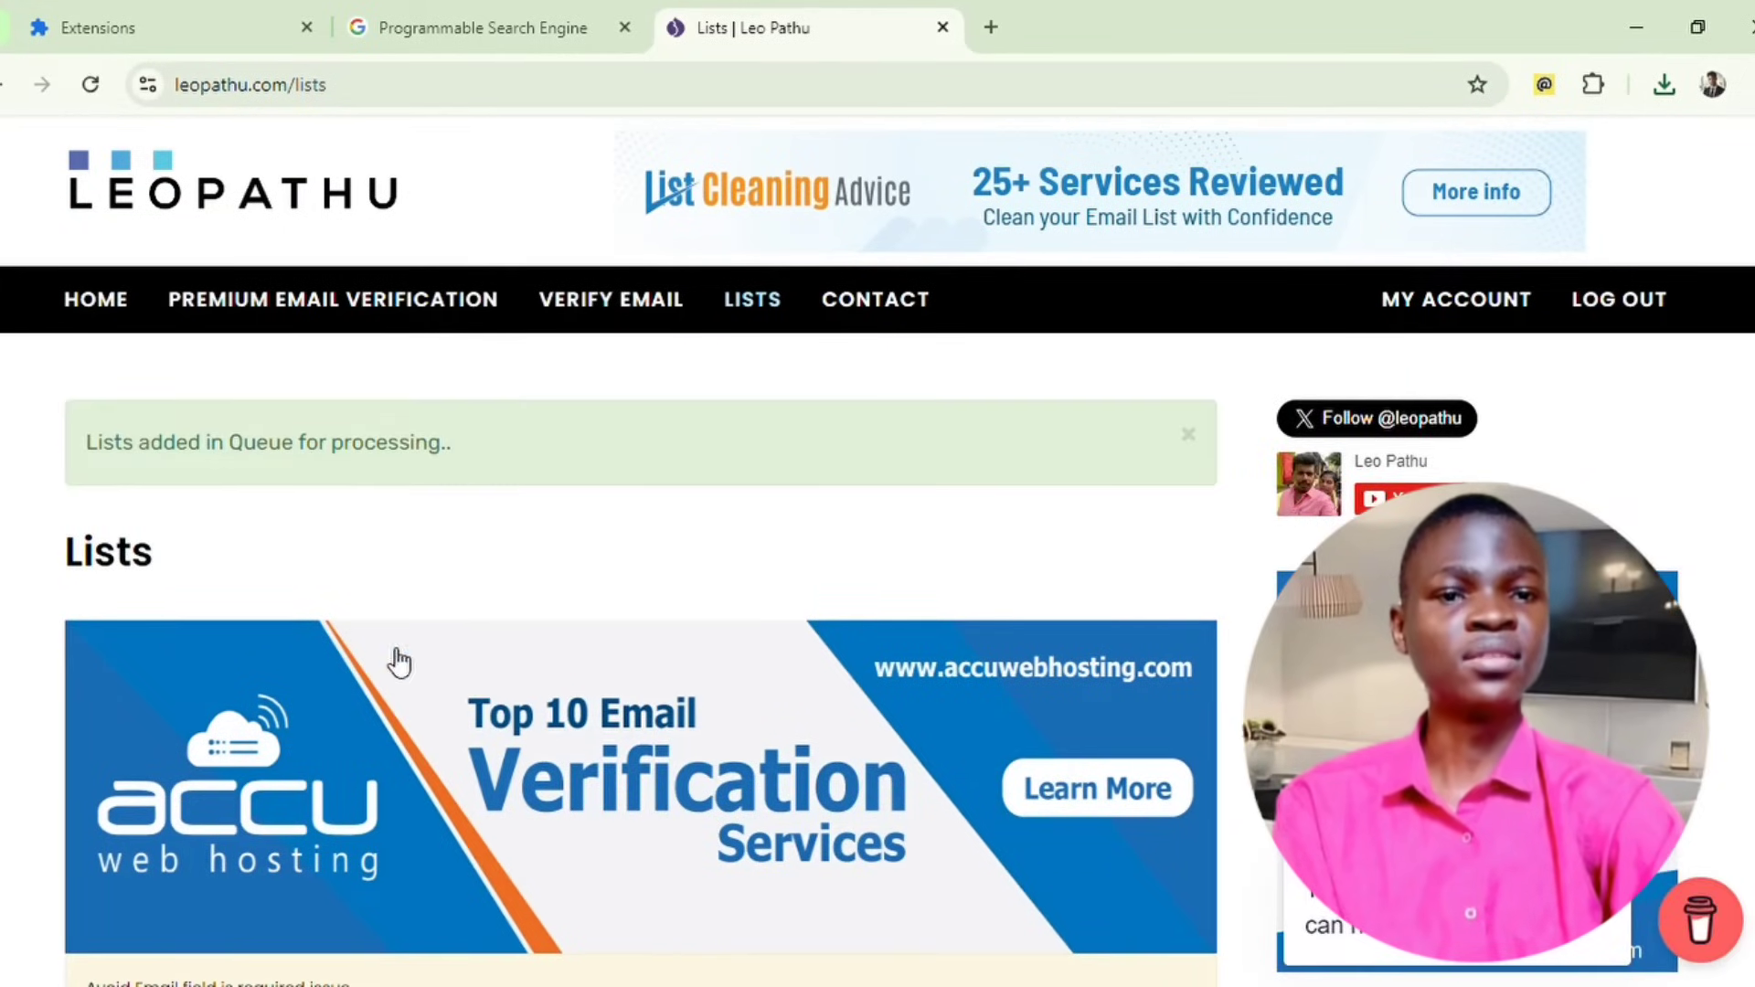
Highlight the queued-for-processing notice, then open the Gmail inbox from a new tab's shortcut.
{"action": "left_click_drag", "start_coordinate": [518, 444], "coordinate": [146, 444]}
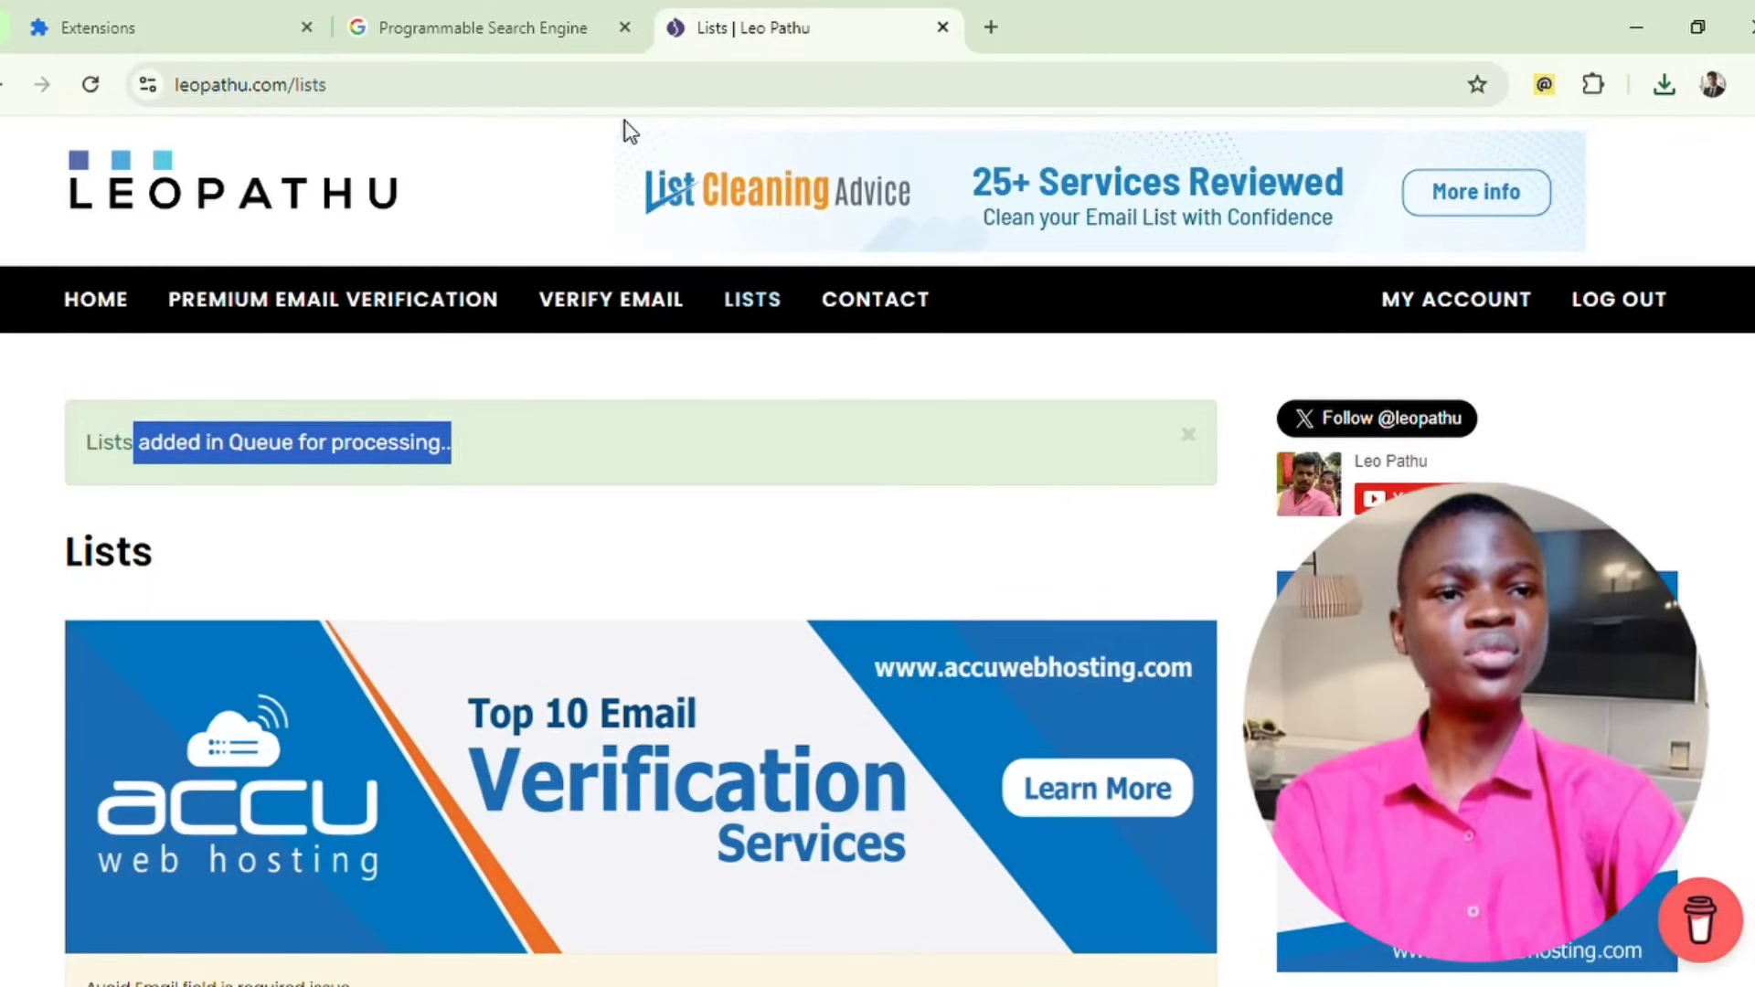
{"action": "left_click", "coordinate": [991, 26]}
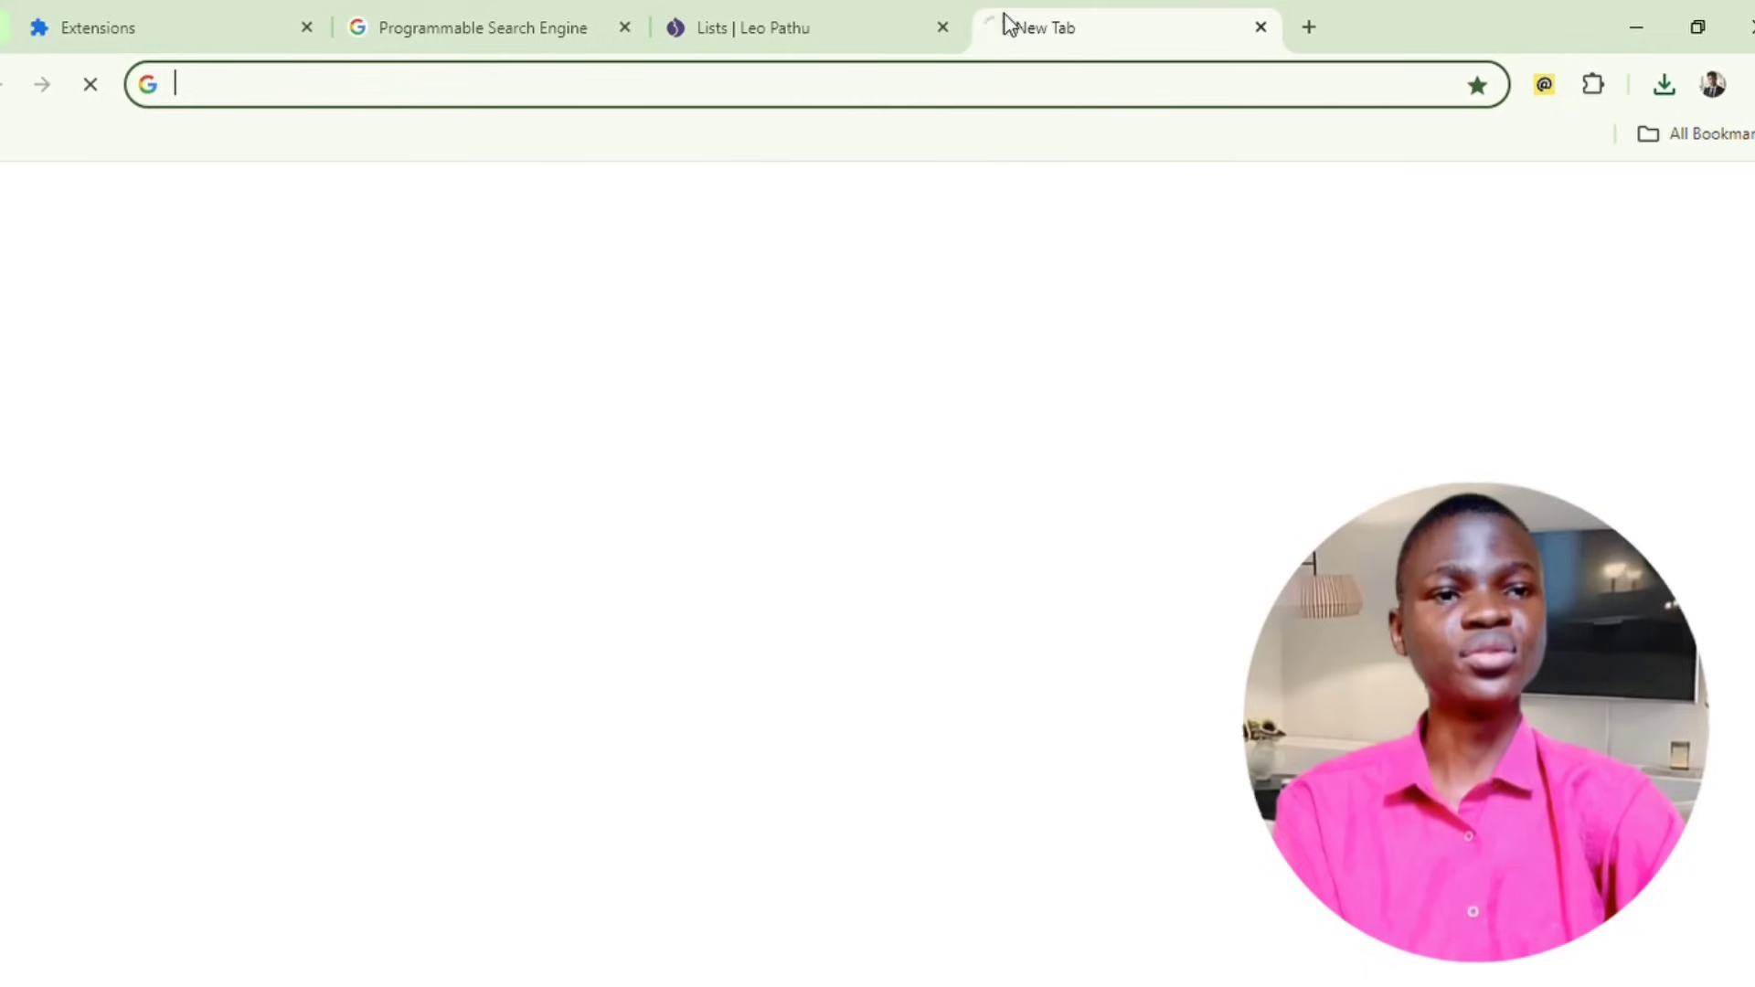
{"action": "left_click", "coordinate": [941, 87]}
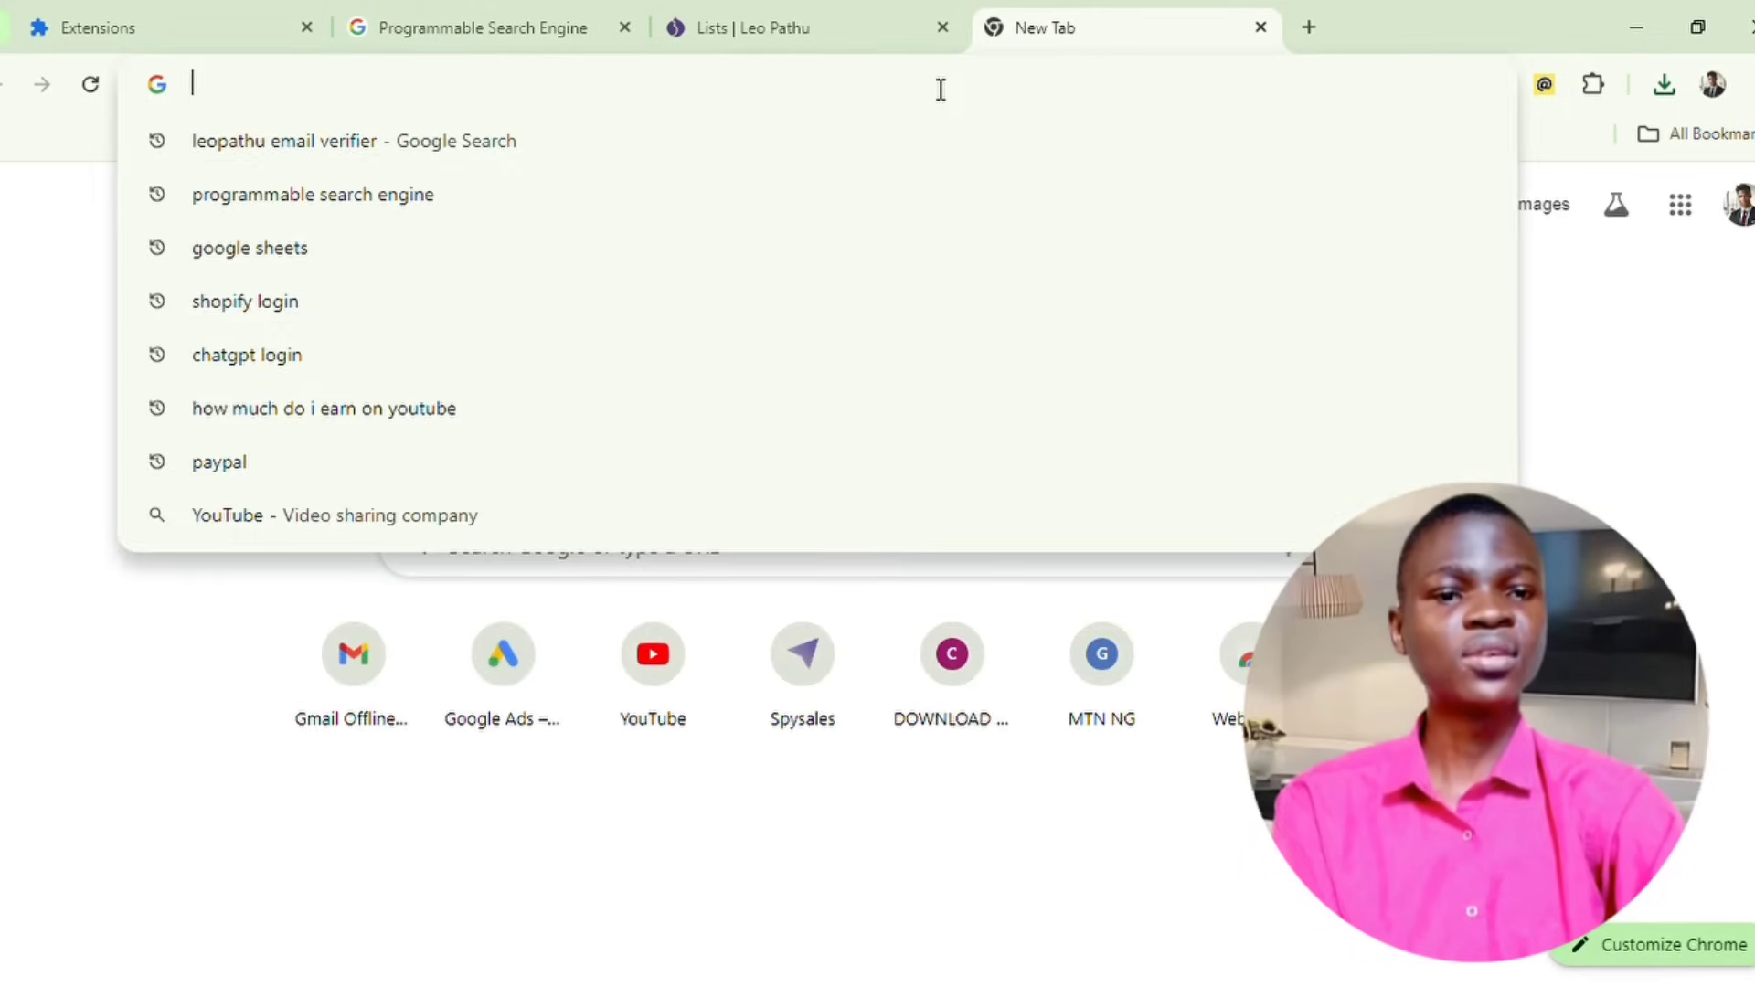
{"action": "left_click", "coordinate": [361, 674]}
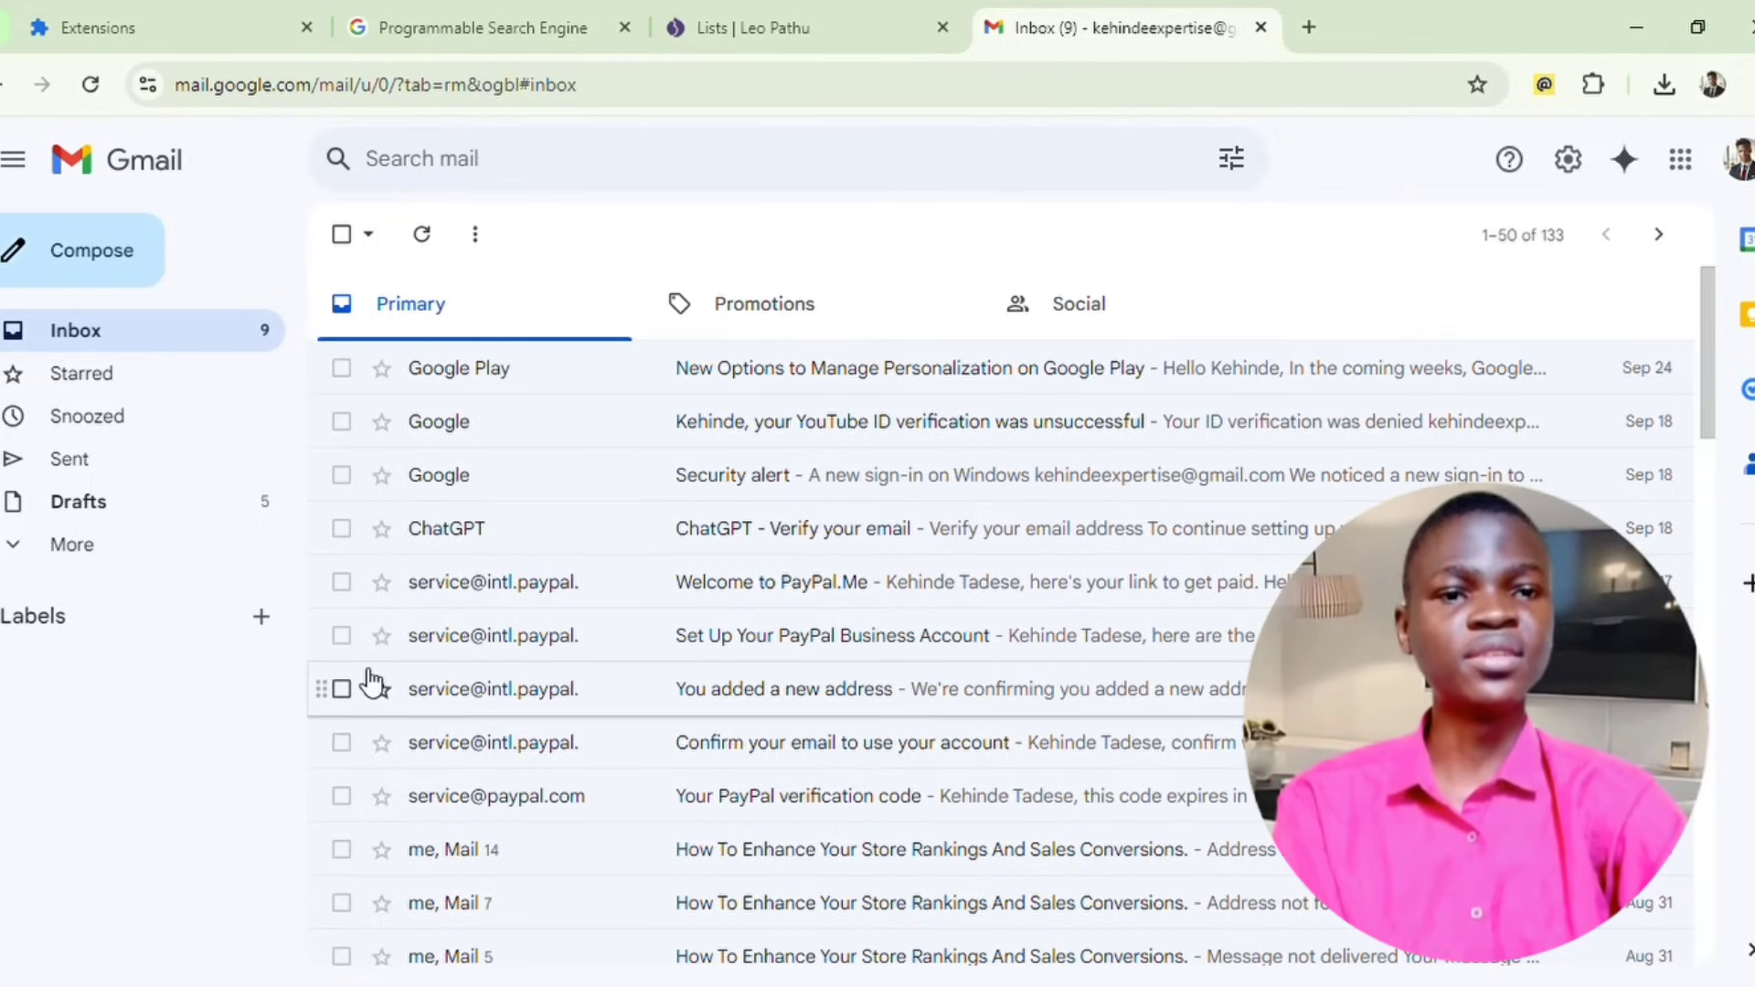
Compose a new email with the pasted subject 'Boost Your Store's Sales with Free Expert Tips—Ready to Chat?' and pitch body.
{"action": "left_click", "coordinate": [108, 249]}
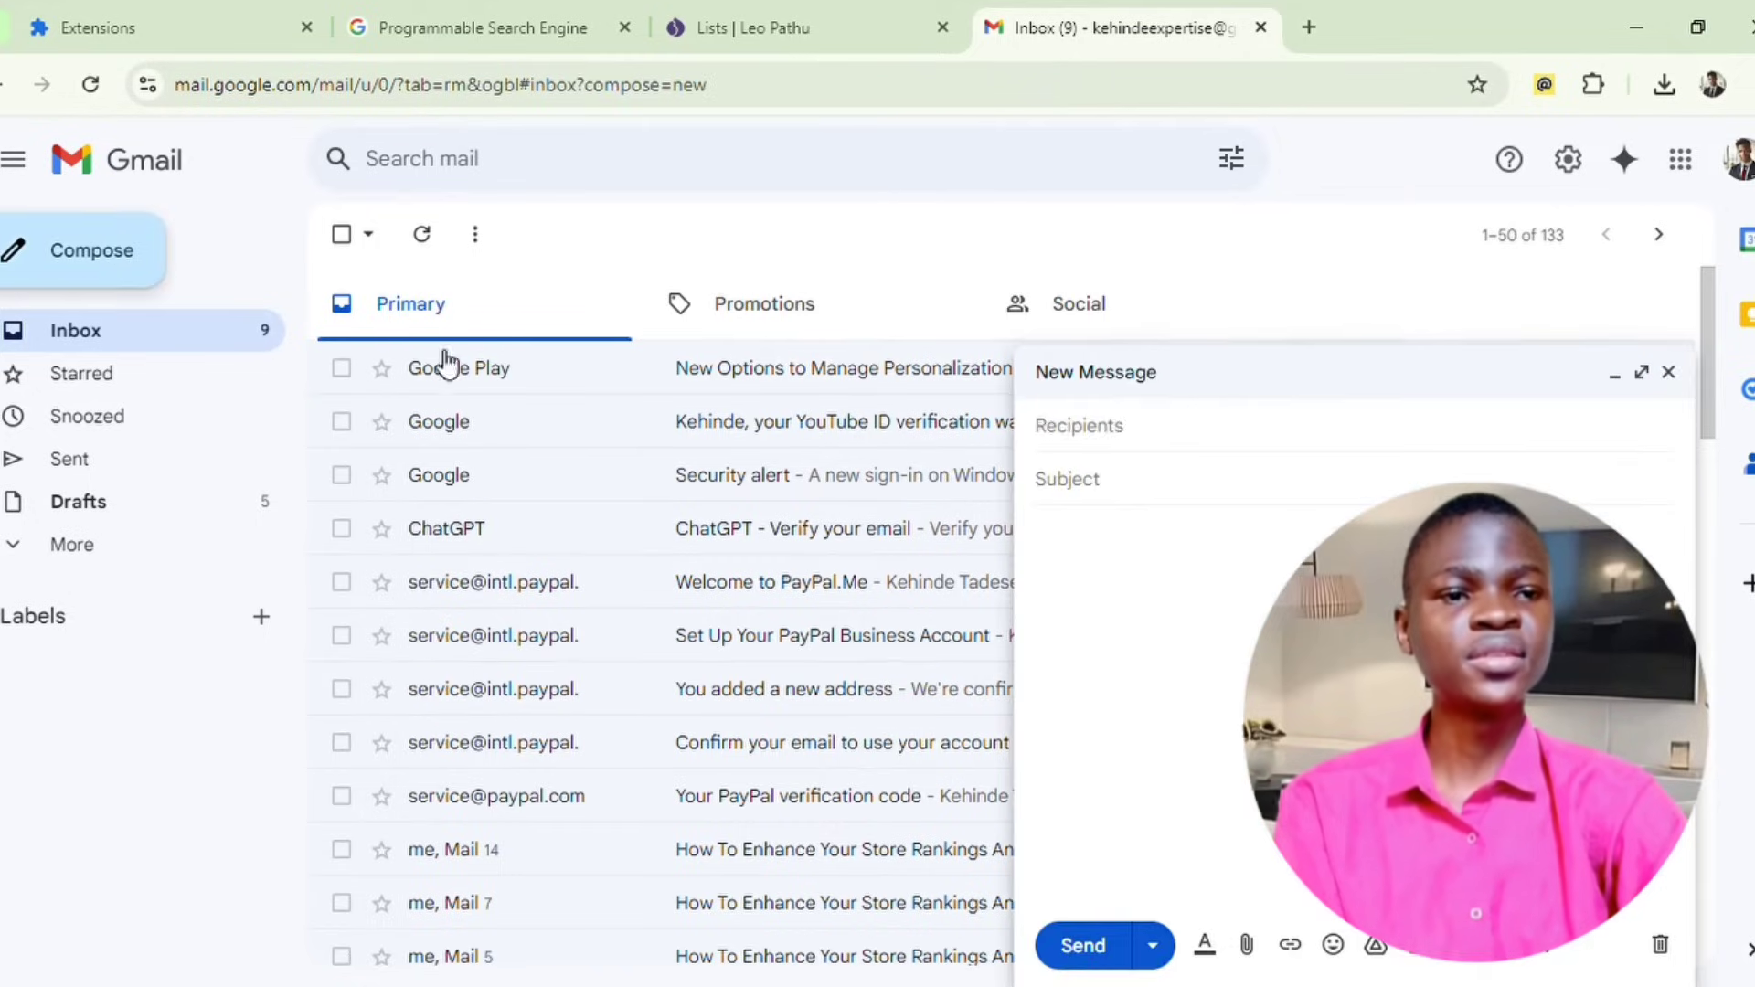
{"action": "left_click", "coordinate": [1266, 499]}
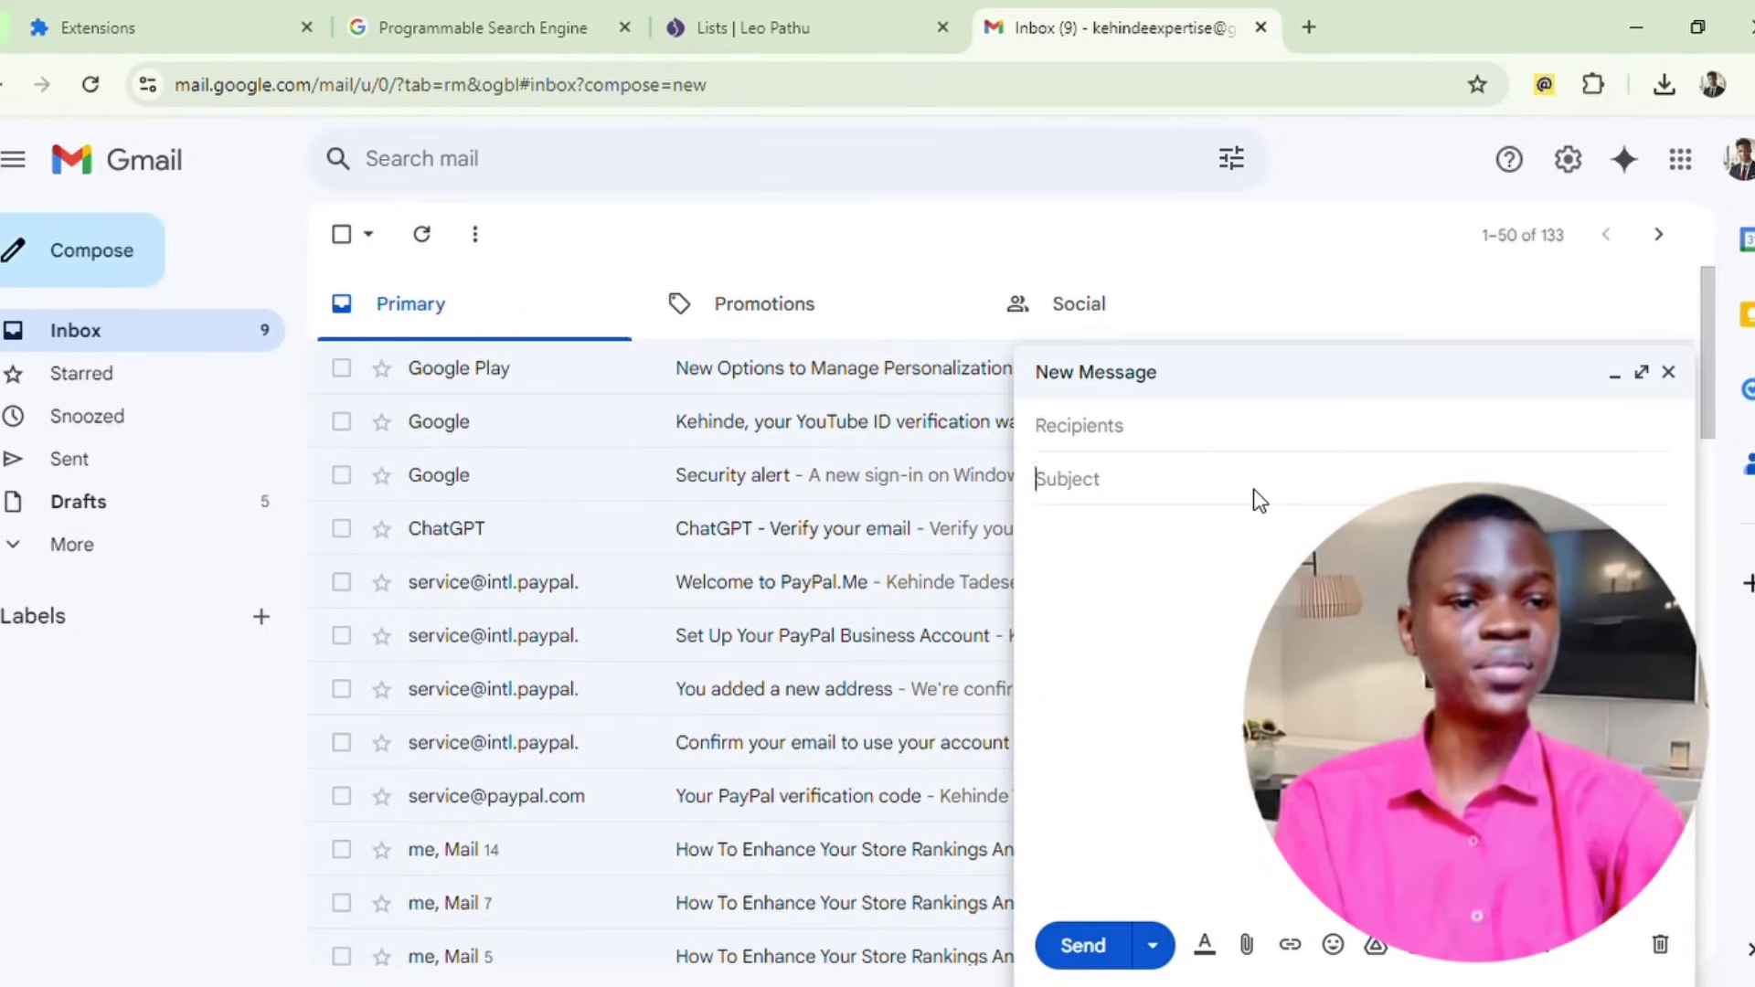
{"action": "type", "text": "Boost Your Store’s Sales with Free Expert Tips—Ready to Chat?"}
{"action": "left_click", "coordinate": [1284, 606]}
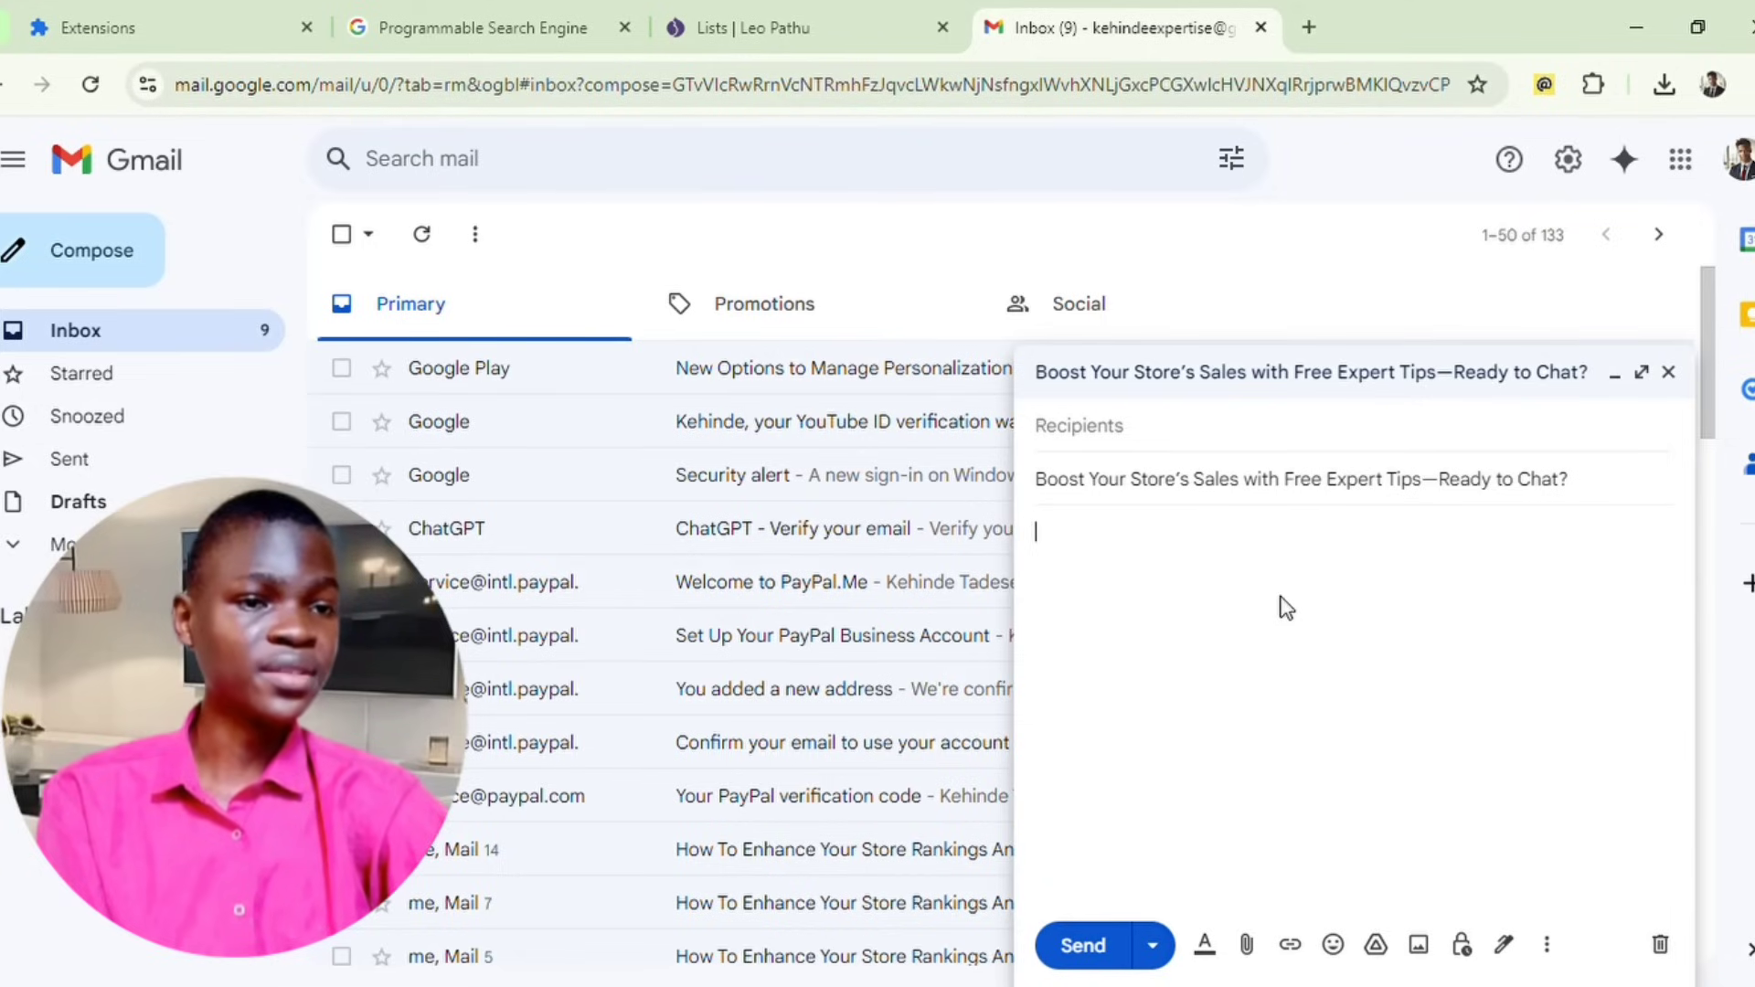
{"action": "type", "text": "Hi Store Owner,  I'm Kehinde, an E-commerce Growth Strategist at Righteous Digital Service. I took a look at your store, and I must say, the quality and effort you've invested are impressive. I see great potential, and I have some exclusive strategies that could significantly boost your sales and online visibility.  These ideas are designed to deliver a strong ROI and can make a real difference for your business. I'd love to help tackle any challenges you're currently facing and discuss how my services can support your growth. This offer is limited, so I encourage you to act fast.  Let's talk soon.  Best regards, Kehinde E-commerce Growth Strategist Righteous Digital Service"}
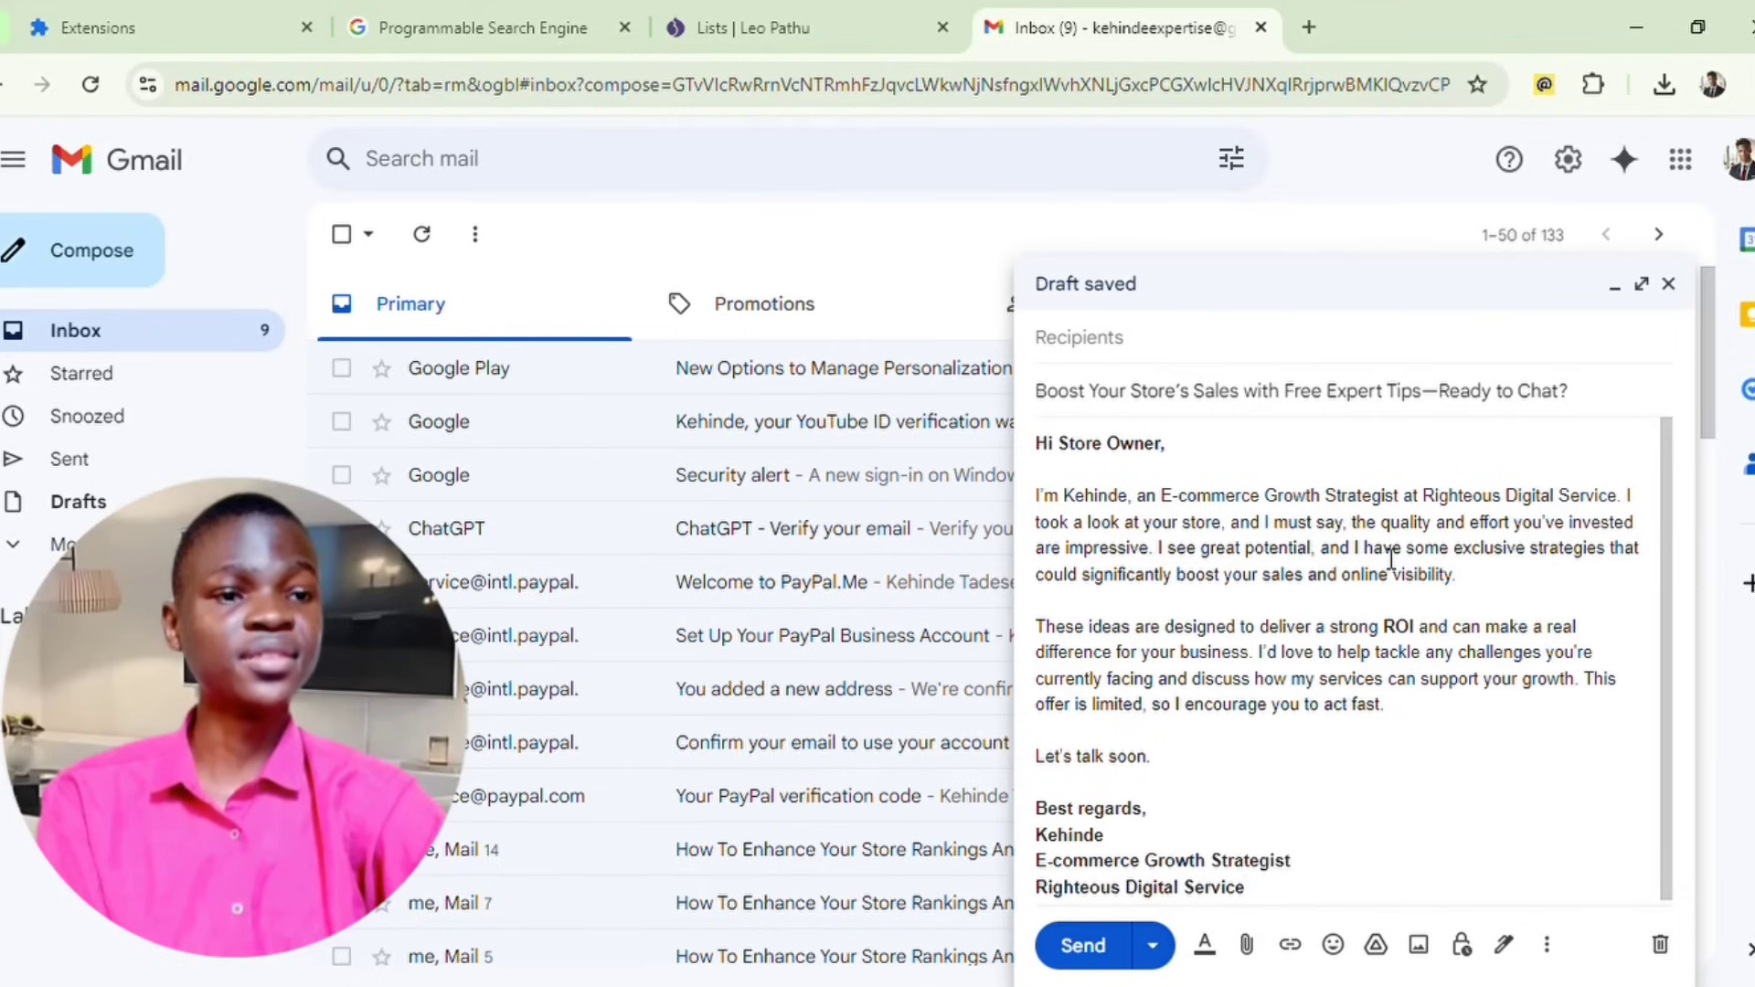
Review the pitch text, checking the Righteous Digital Service name and the quality-and-effort phrase.
{"action": "left_click_drag", "start_coordinate": [1438, 516], "coordinate": [1629, 518]}
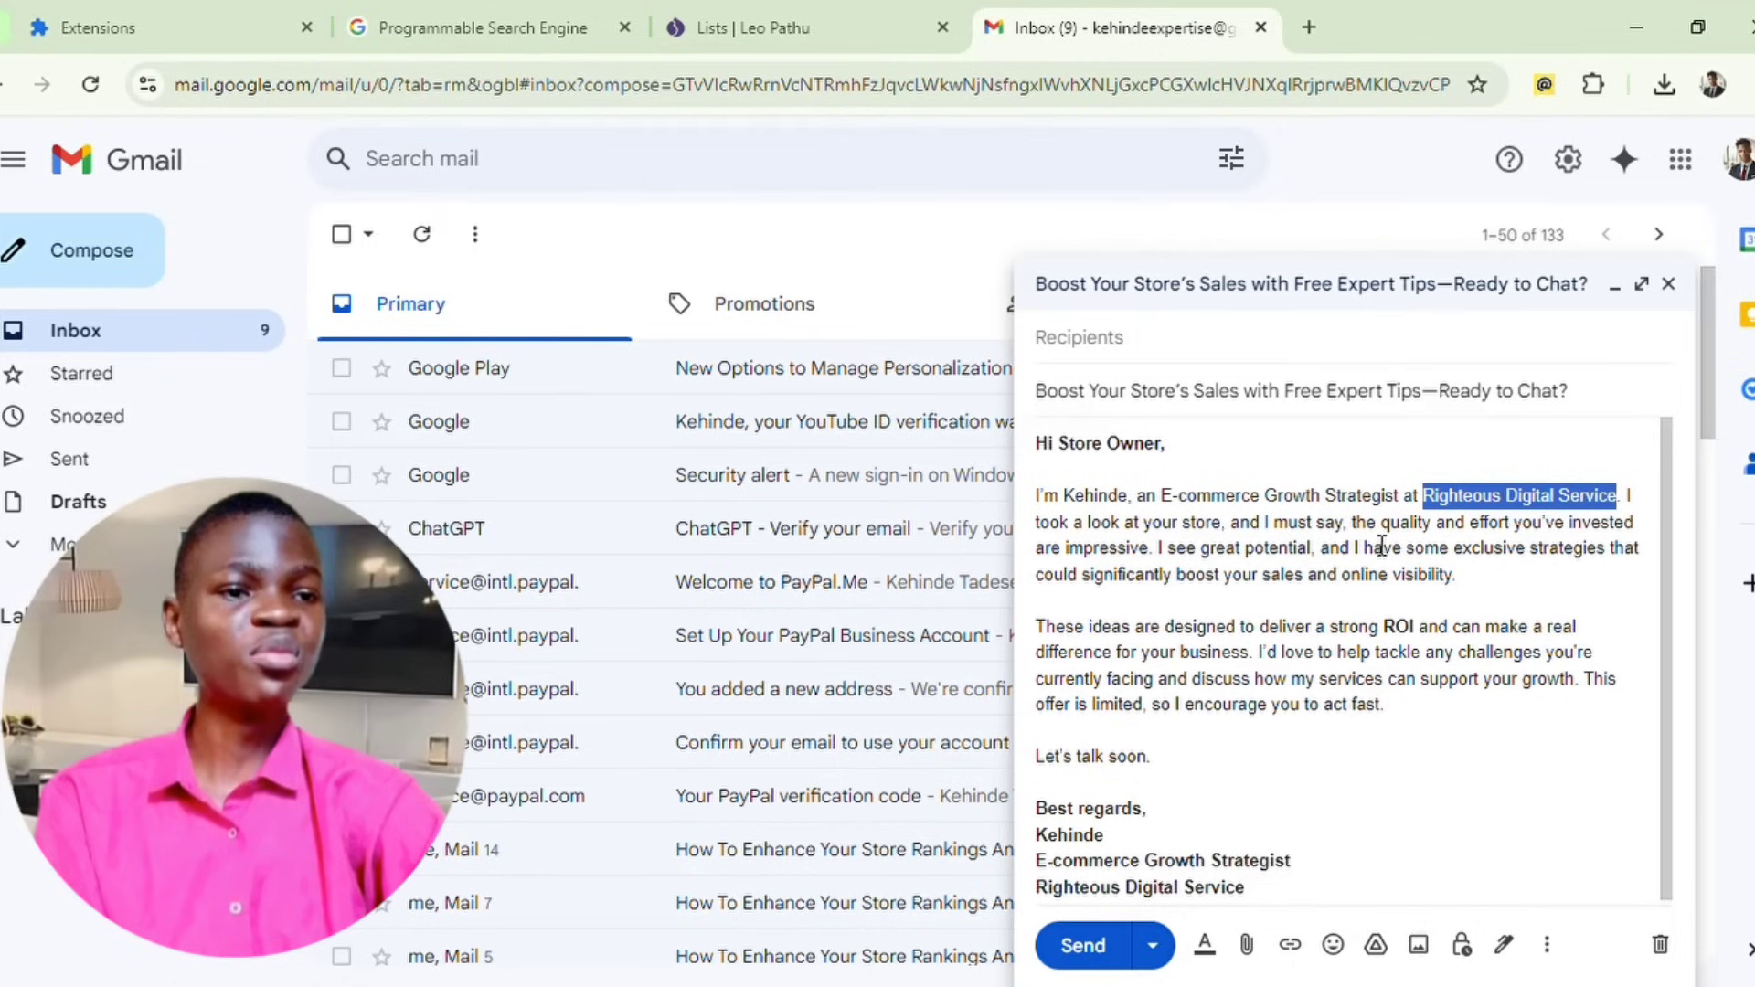
{"action": "left_click_drag", "start_coordinate": [1346, 522], "coordinate": [1579, 532]}
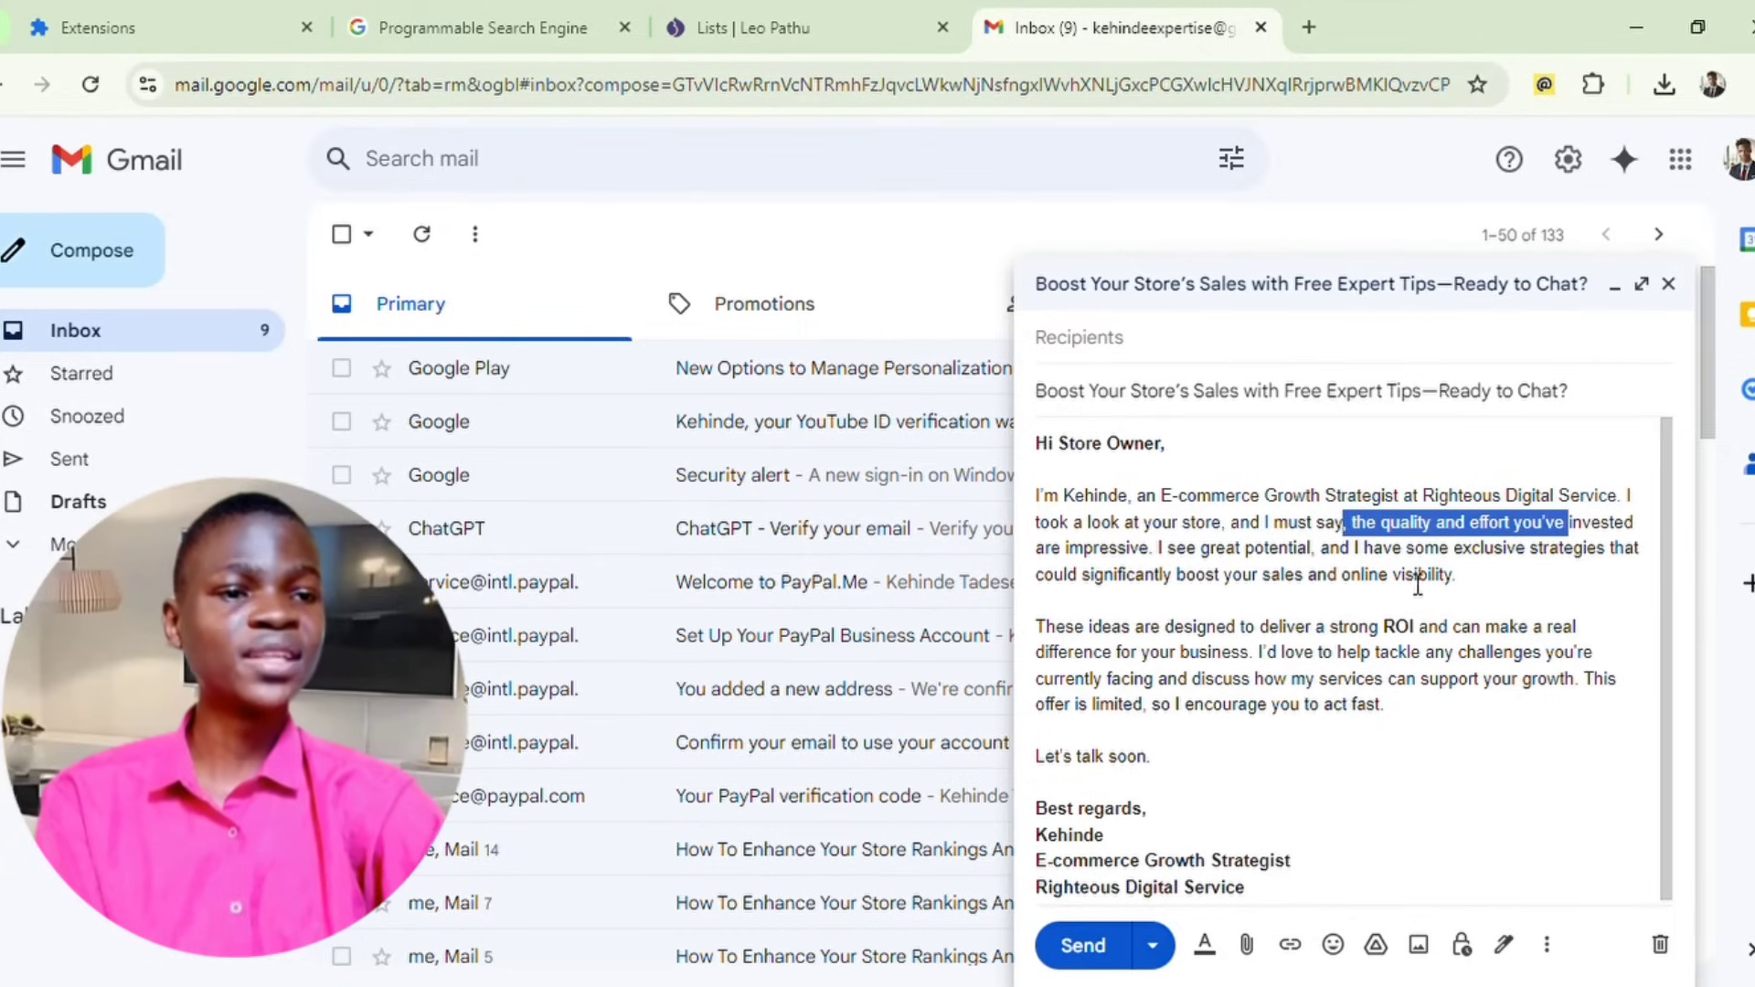
{"action": "left_click", "coordinate": [1356, 551]}
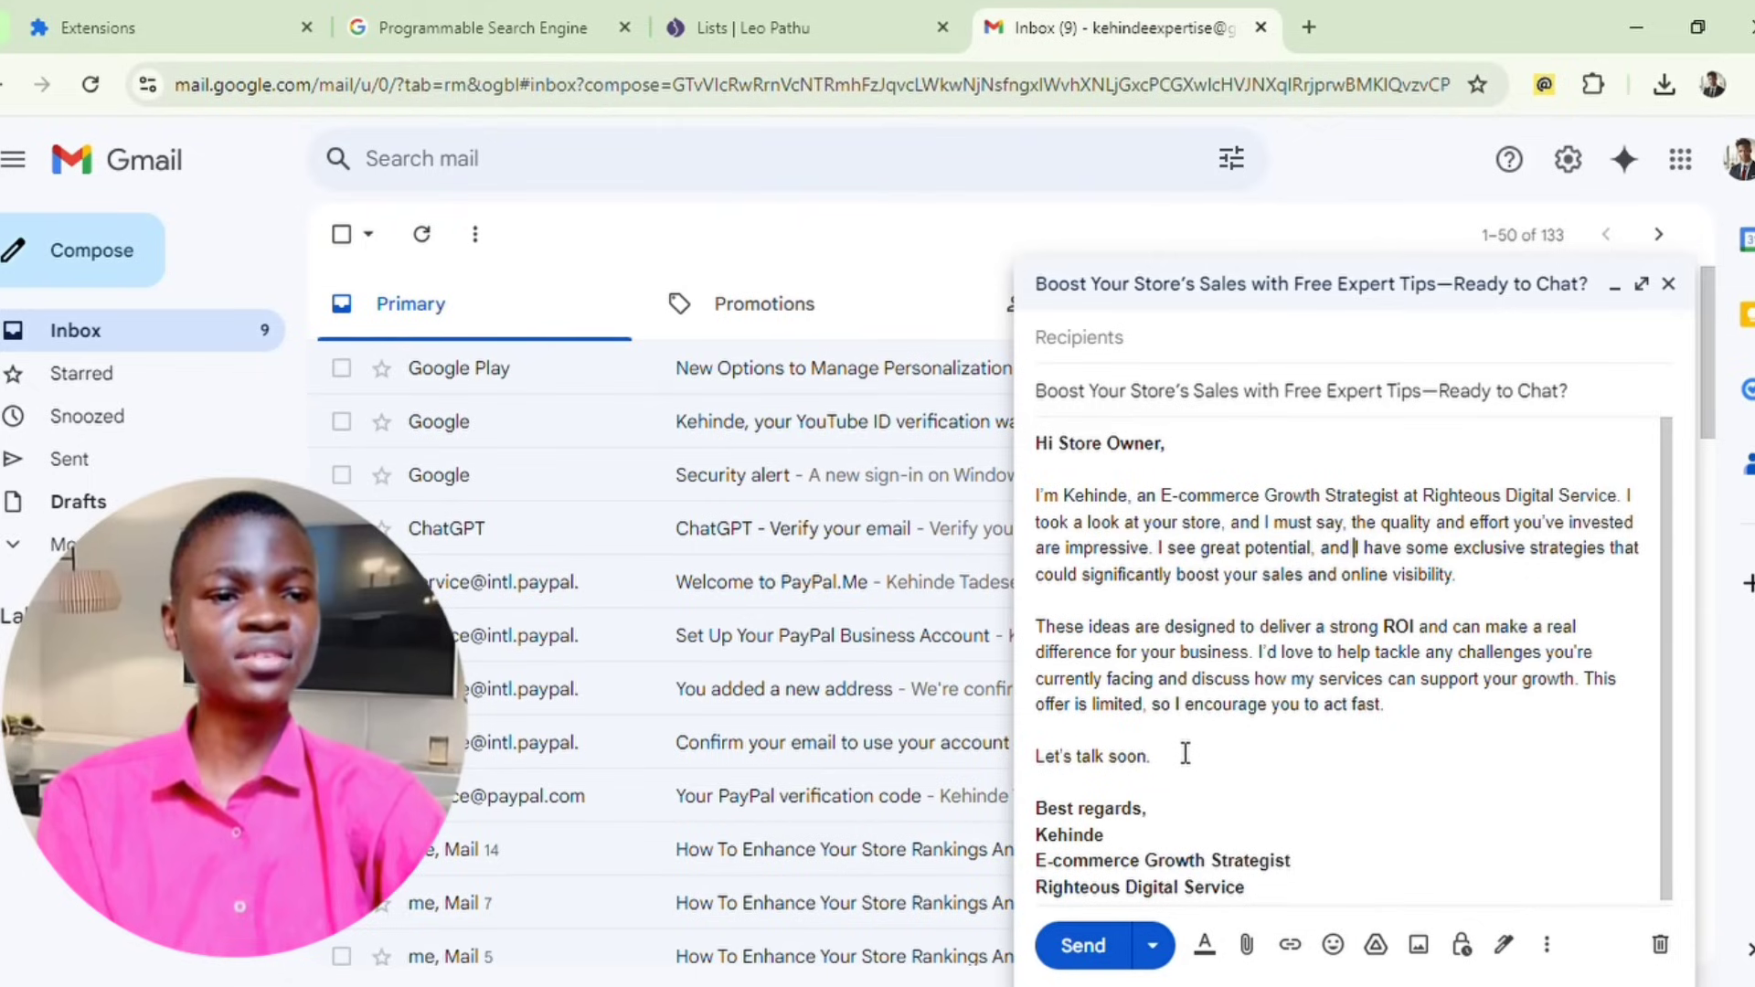
{"action": "scroll", "coordinate": [1184, 773], "scroll_direction": "down", "scroll_amount": 1}
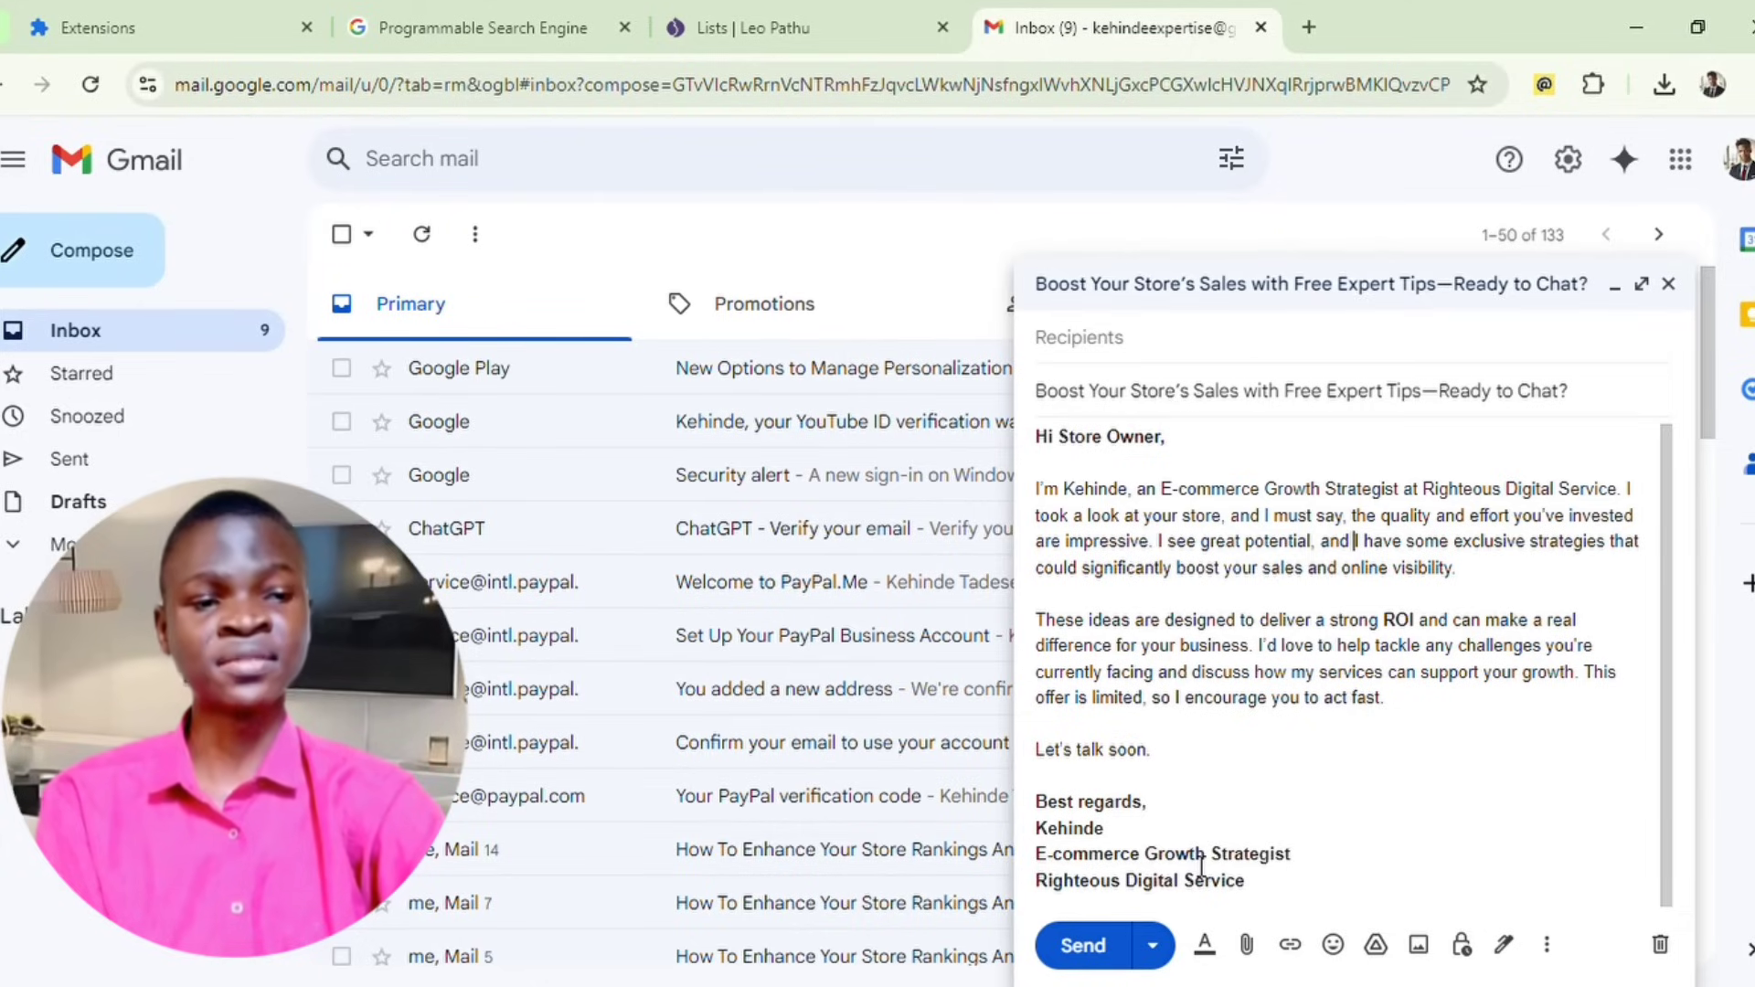
{"action": "scroll", "coordinate": [1201, 864], "scroll_direction": "up", "scroll_amount": 1}
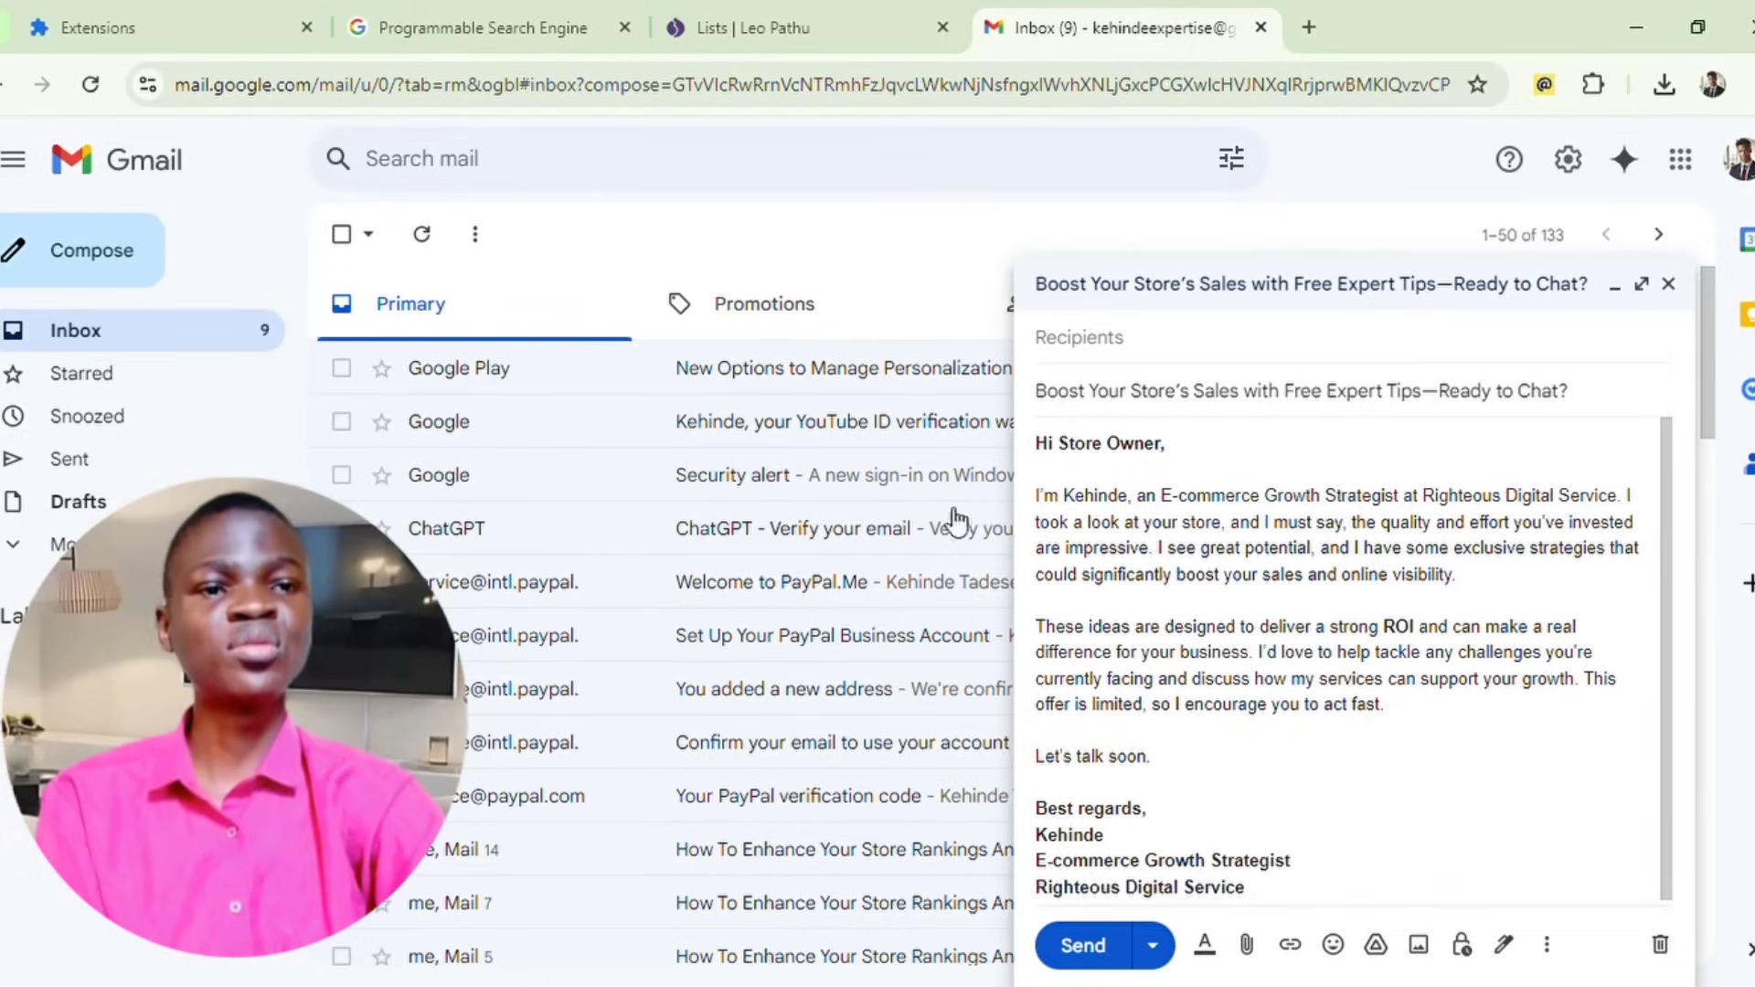
Download the 49 valid emails from the serpdigger_2-10-2024_10-31.txt verification results in LeoPathu.
{"action": "left_click", "coordinate": [782, 9]}
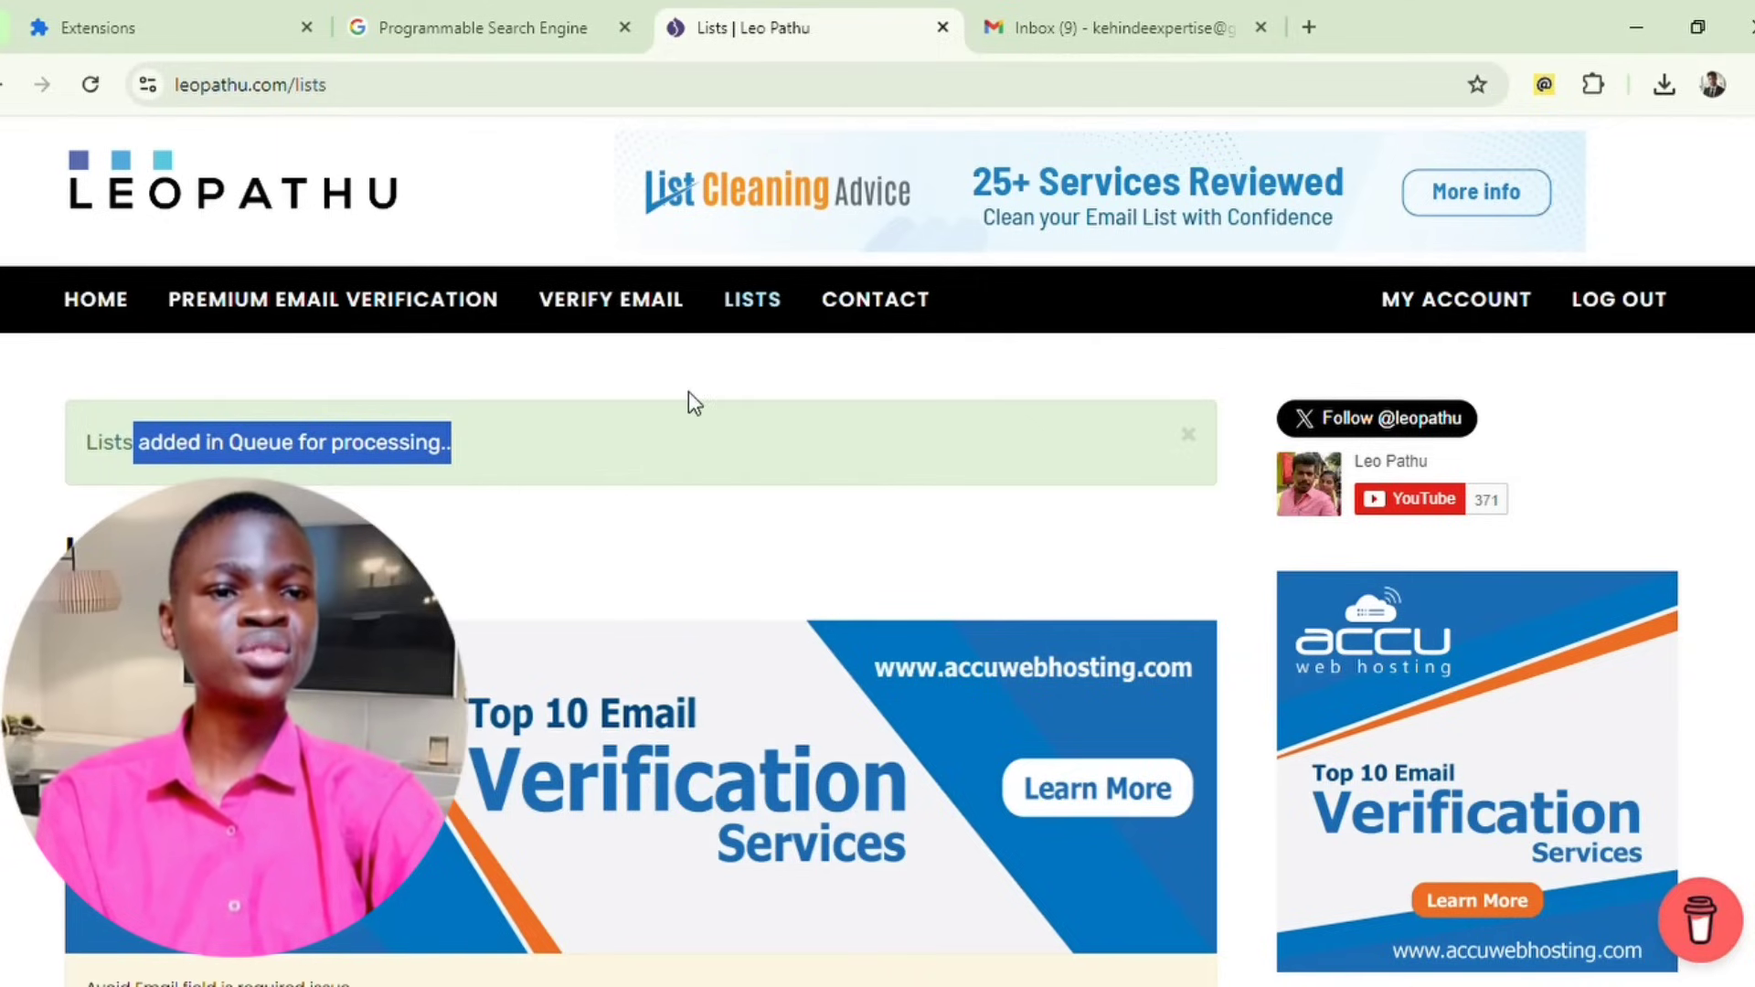
{"action": "scroll", "coordinate": [744, 329], "scroll_direction": "down", "scroll_amount": 7}
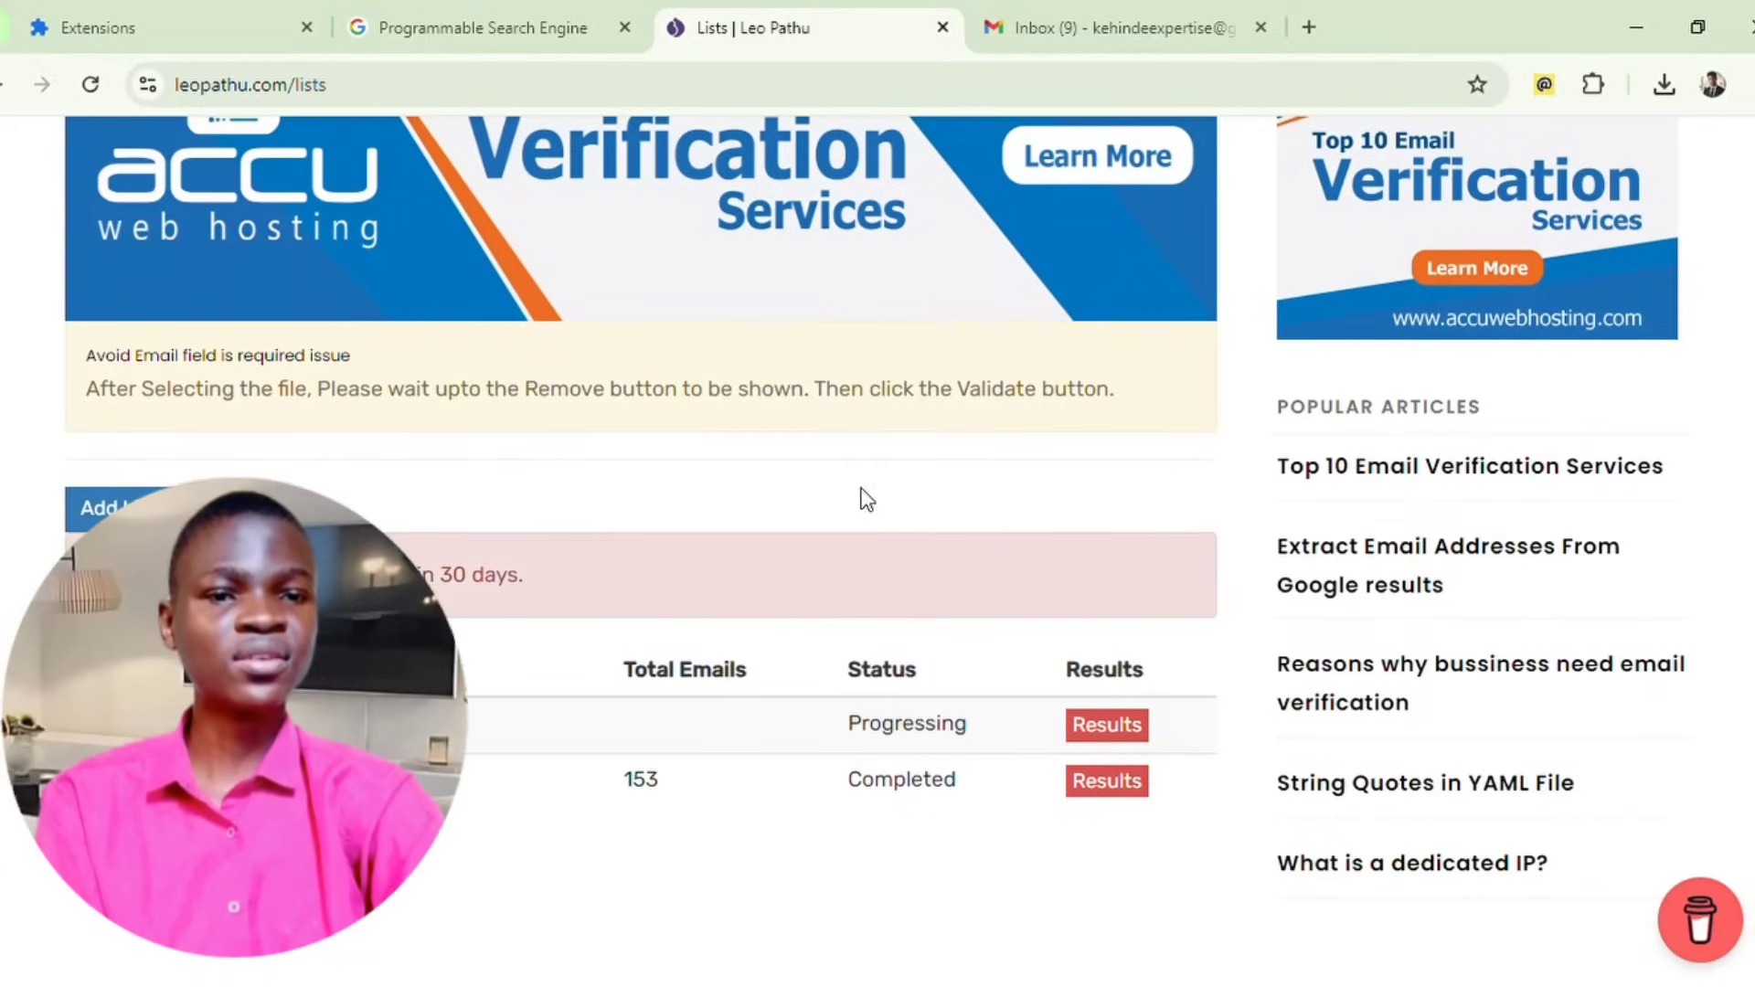
{"action": "left_click", "coordinate": [1088, 728]}
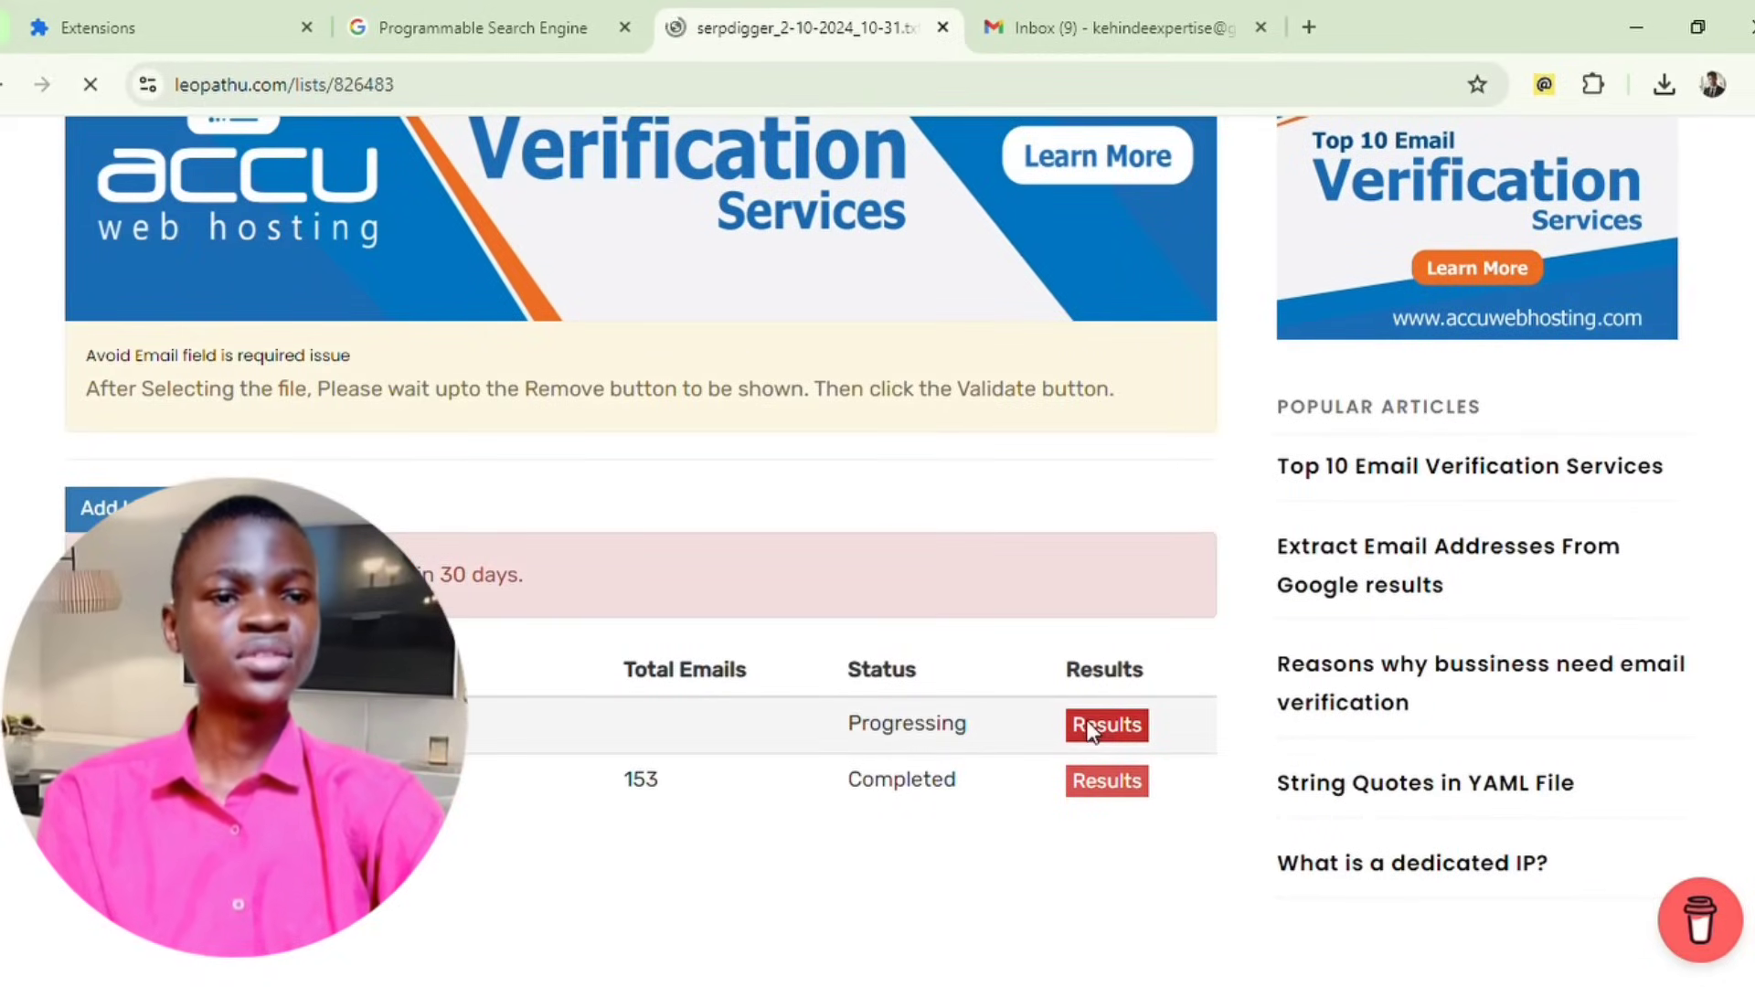
{"action": "scroll", "coordinate": [1097, 735], "scroll_direction": "down", "scroll_amount": 6}
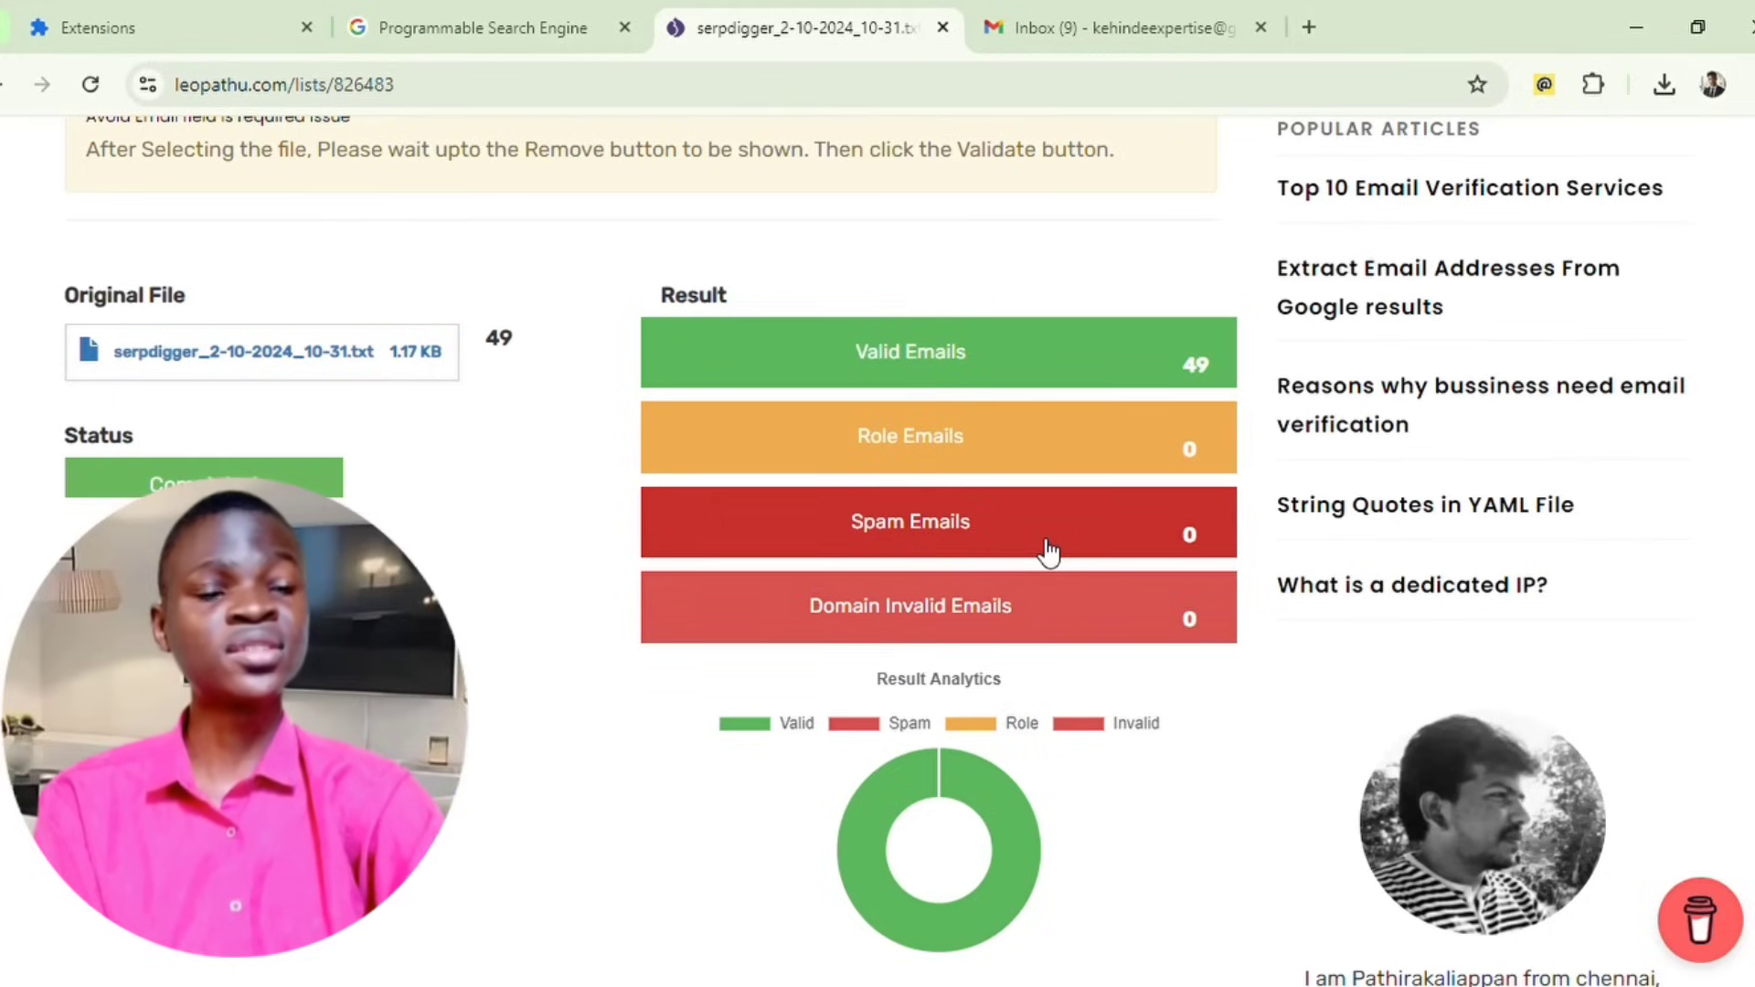
{"action": "left_click", "coordinate": [1012, 350]}
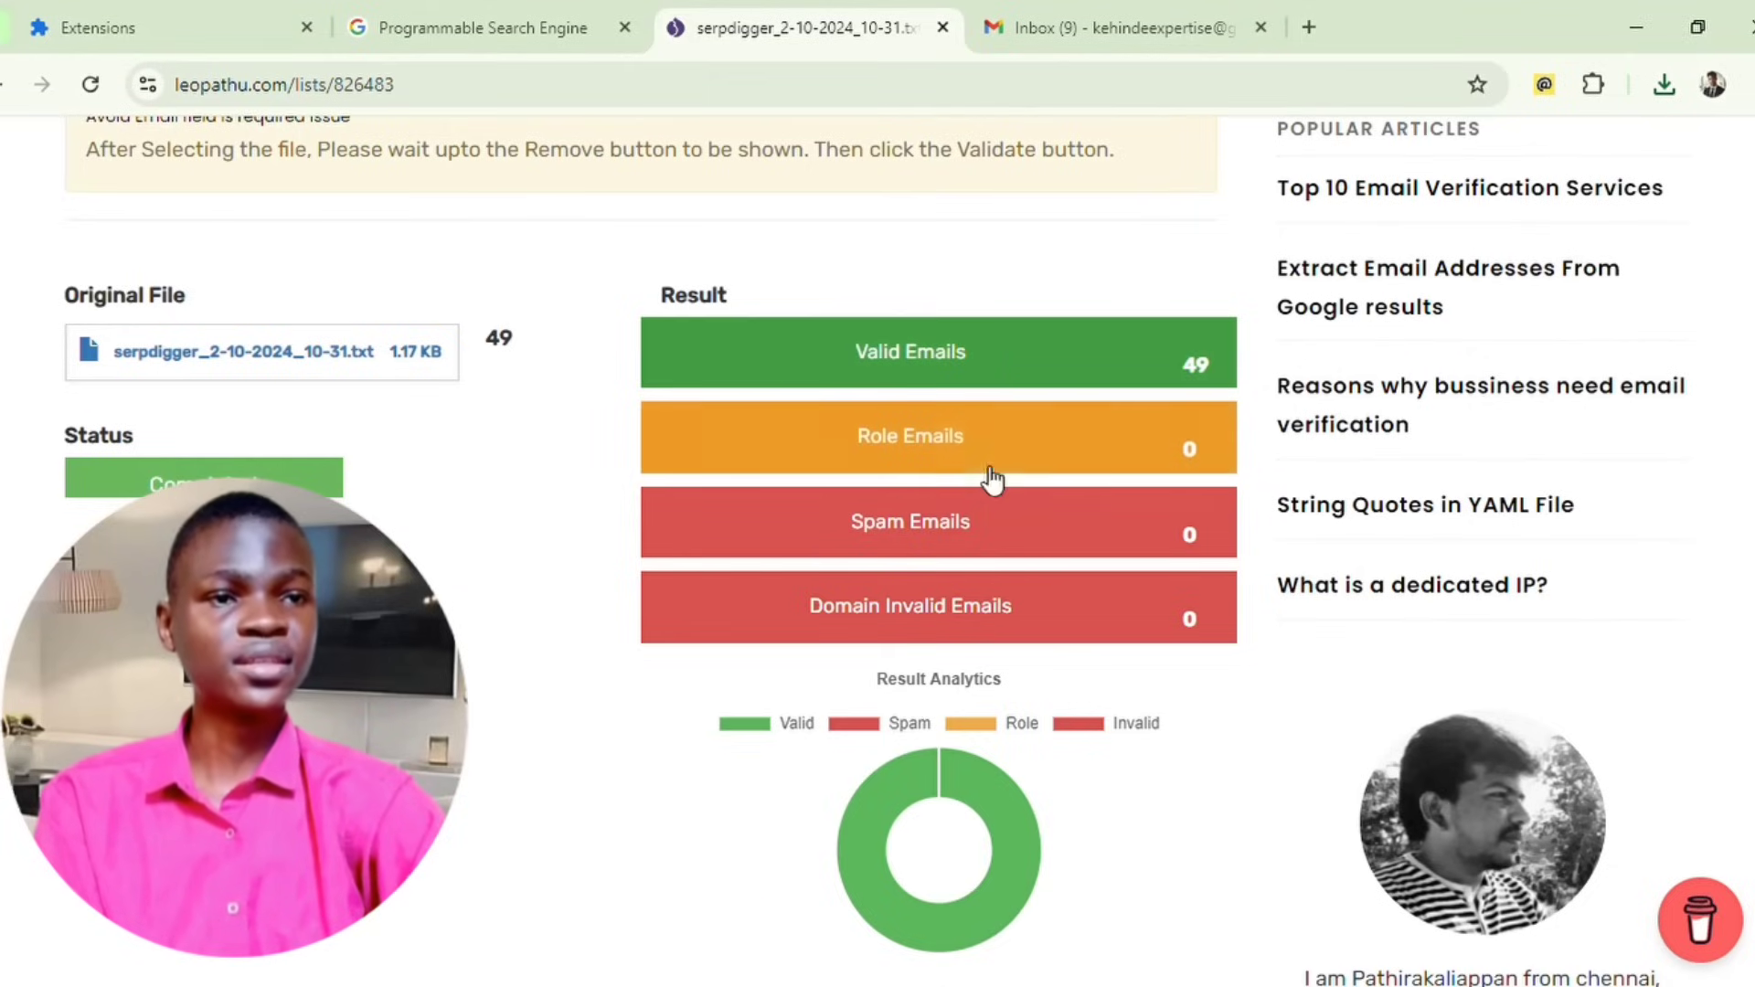
Paste the 49 verified Yahoo addresses into Bcc of the drafted pitch and send it.
{"action": "left_click", "coordinate": [1053, 9]}
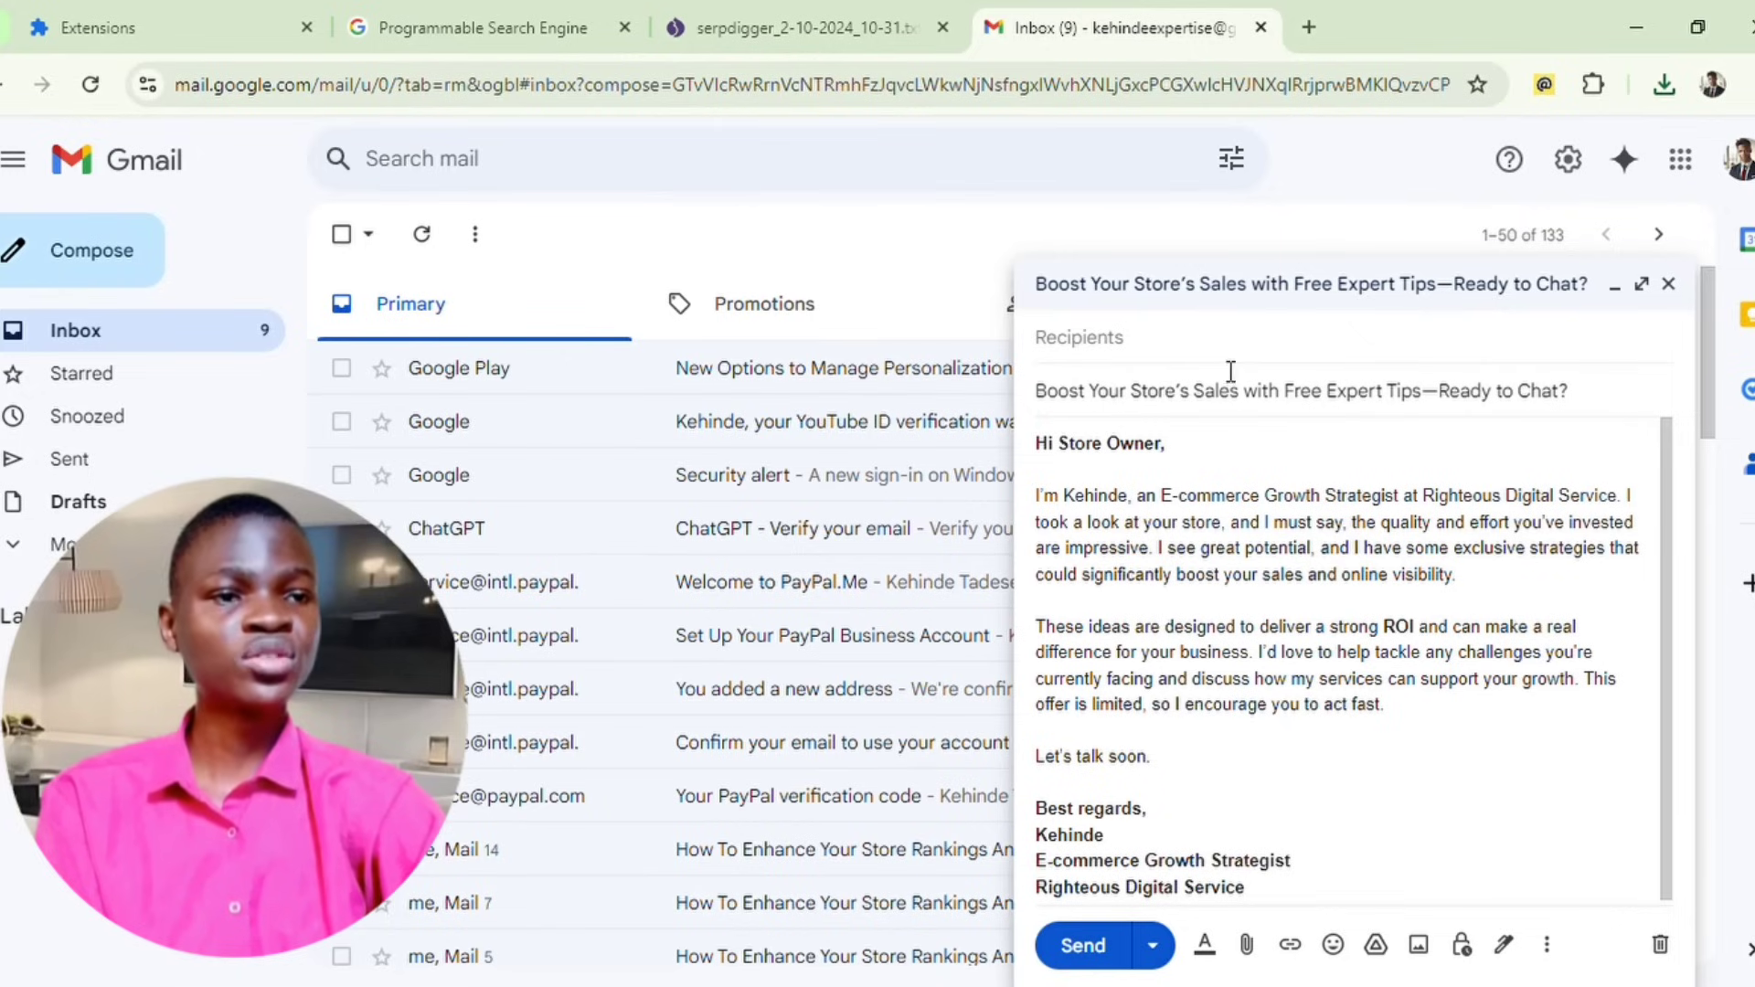
{"action": "left_click", "coordinate": [1205, 391]}
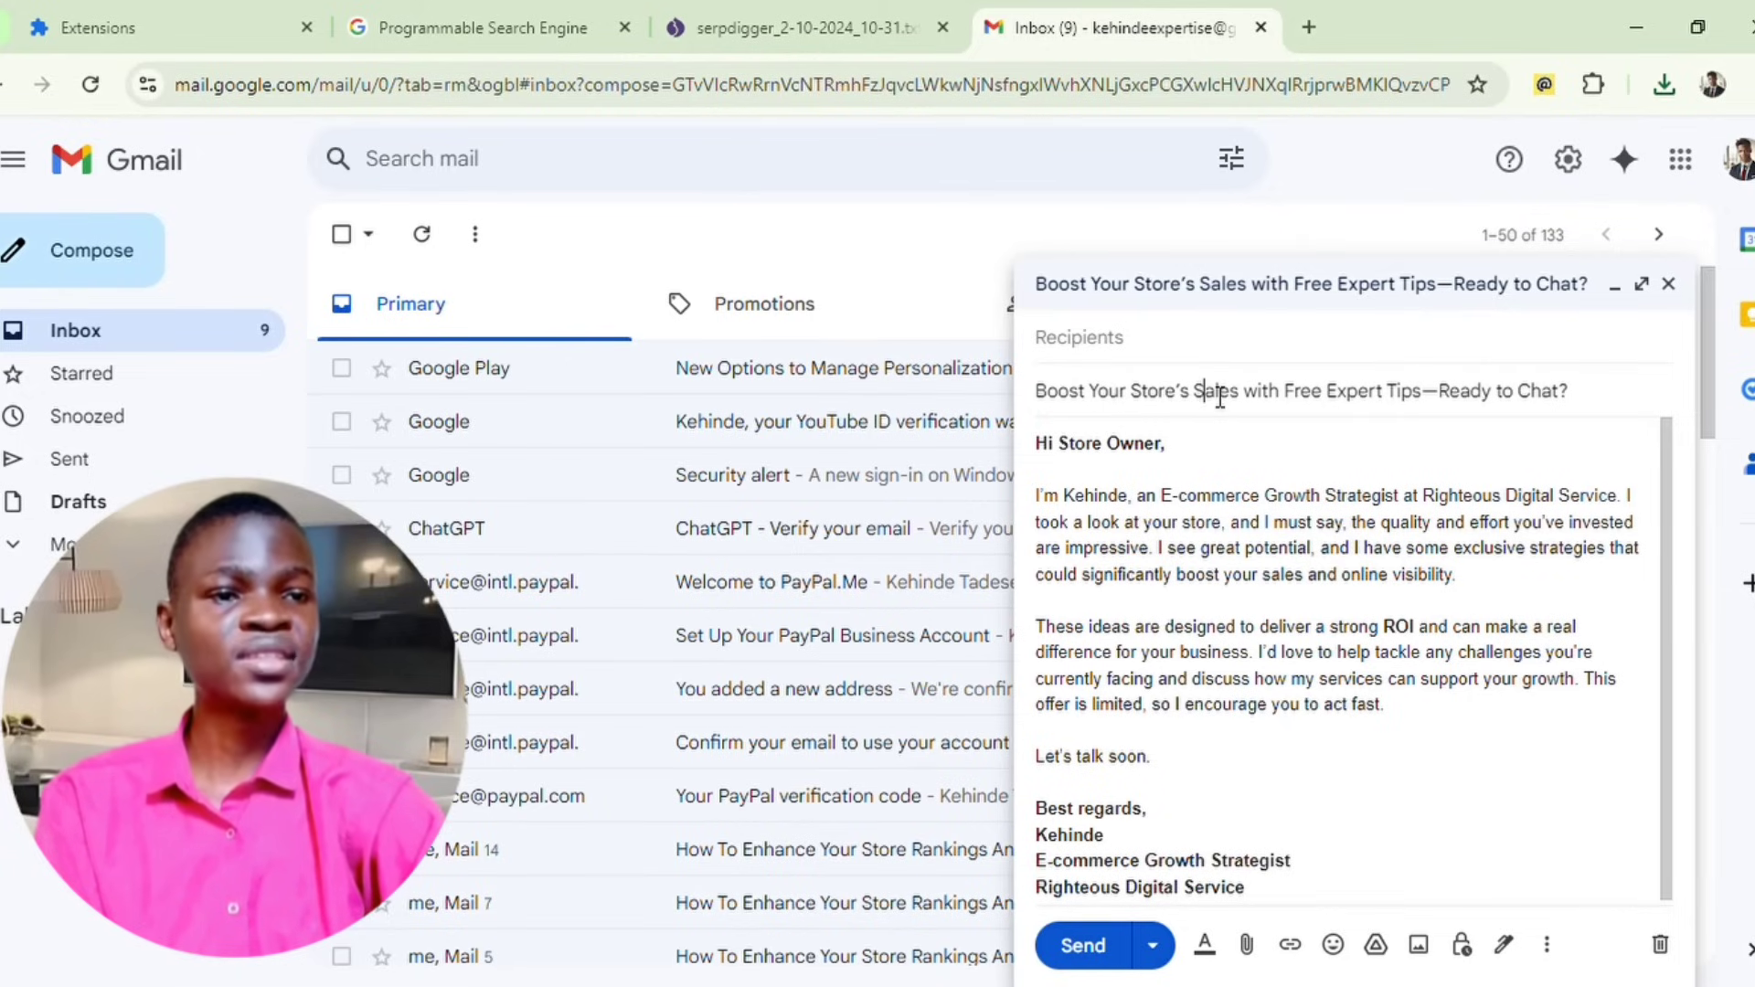
{"action": "left_click", "coordinate": [1239, 336]}
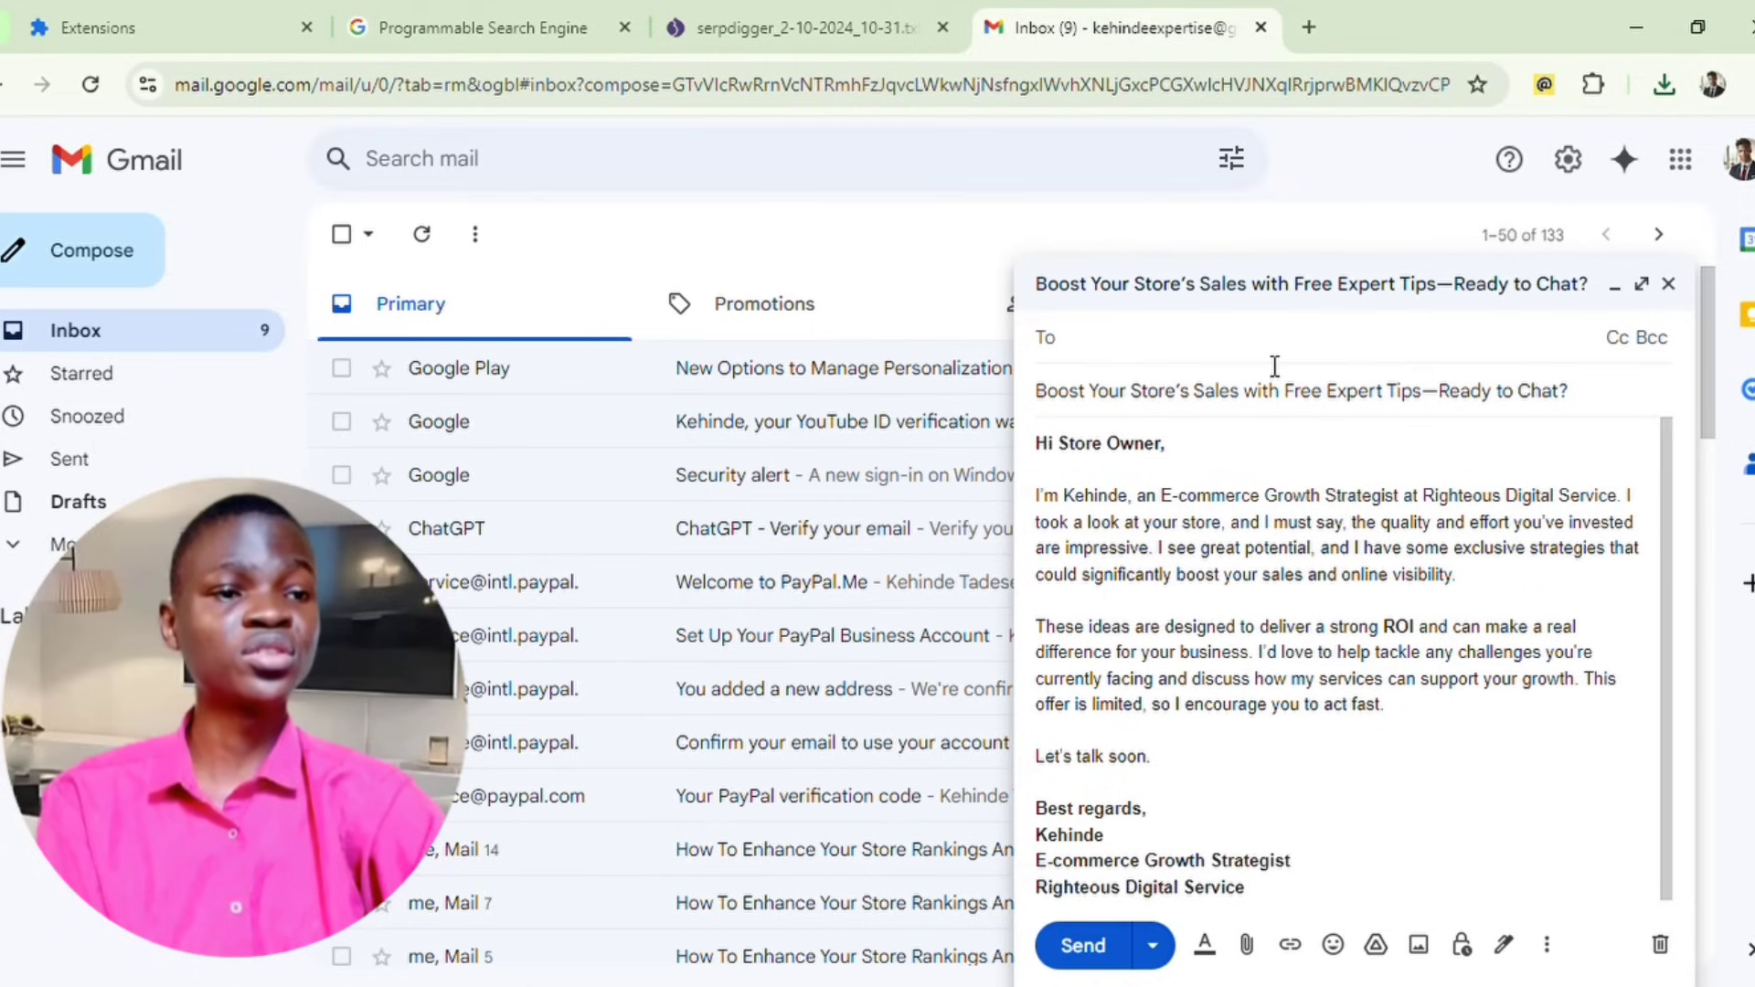
{"action": "left_click", "coordinate": [1667, 334]}
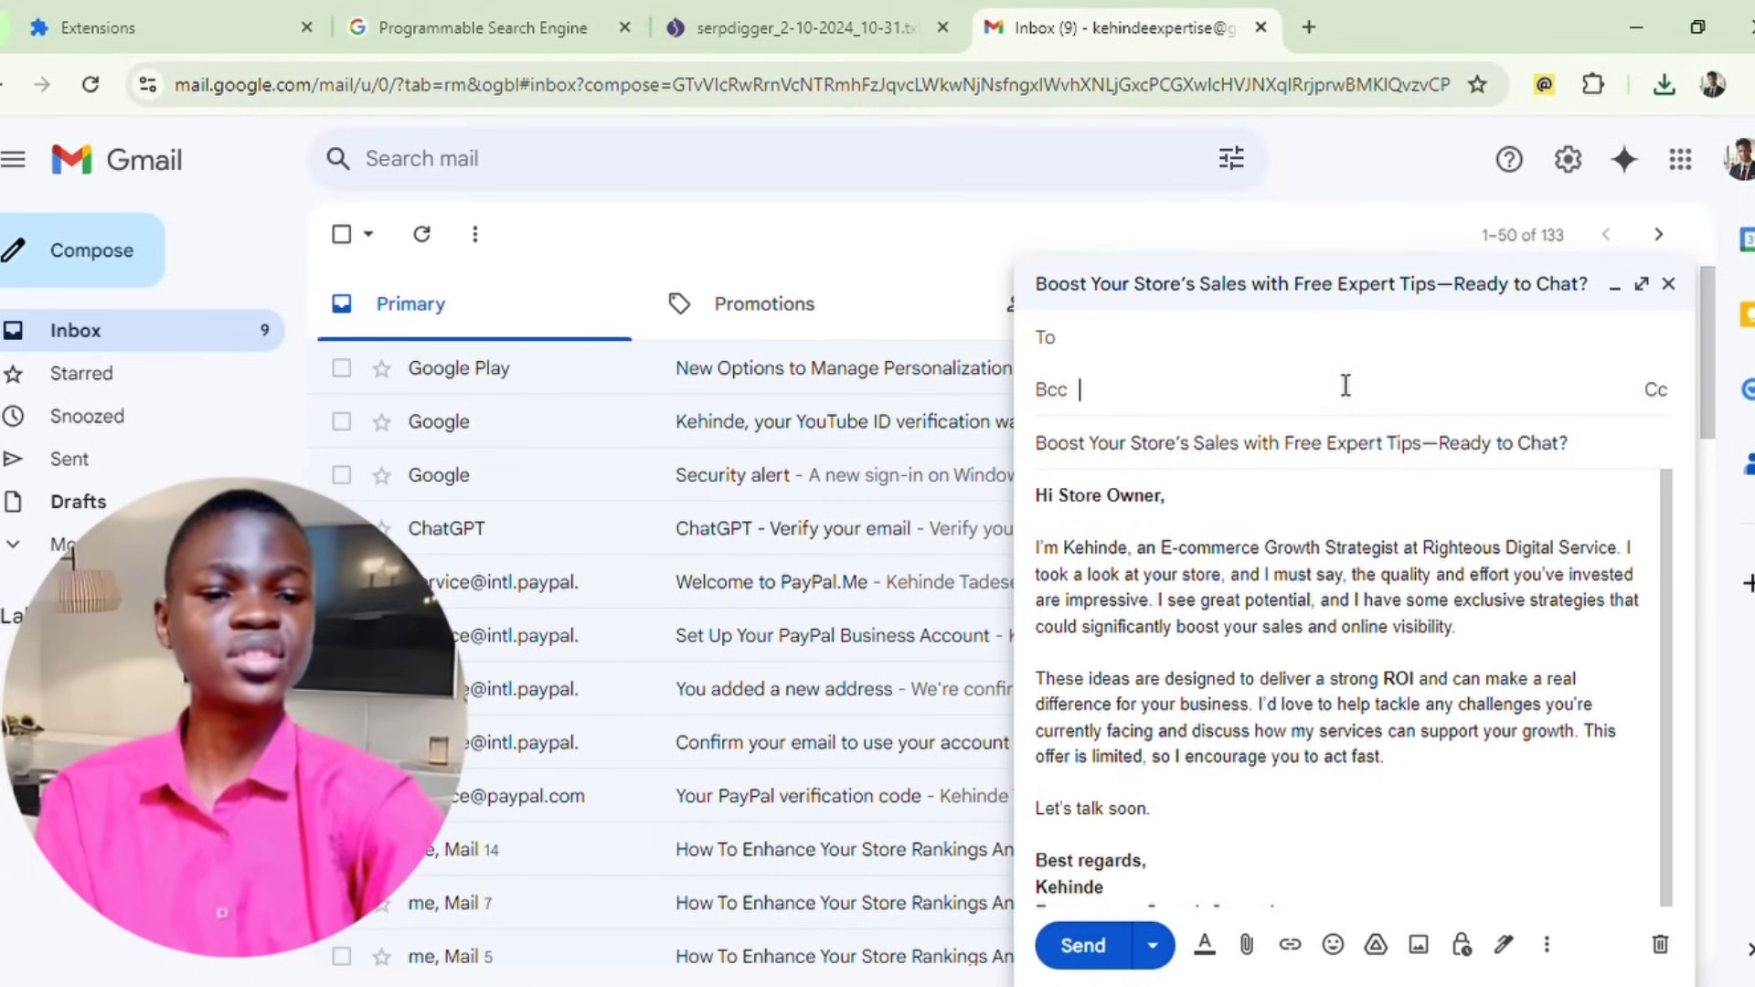
{"action": "key", "text": "ctrl+v"}
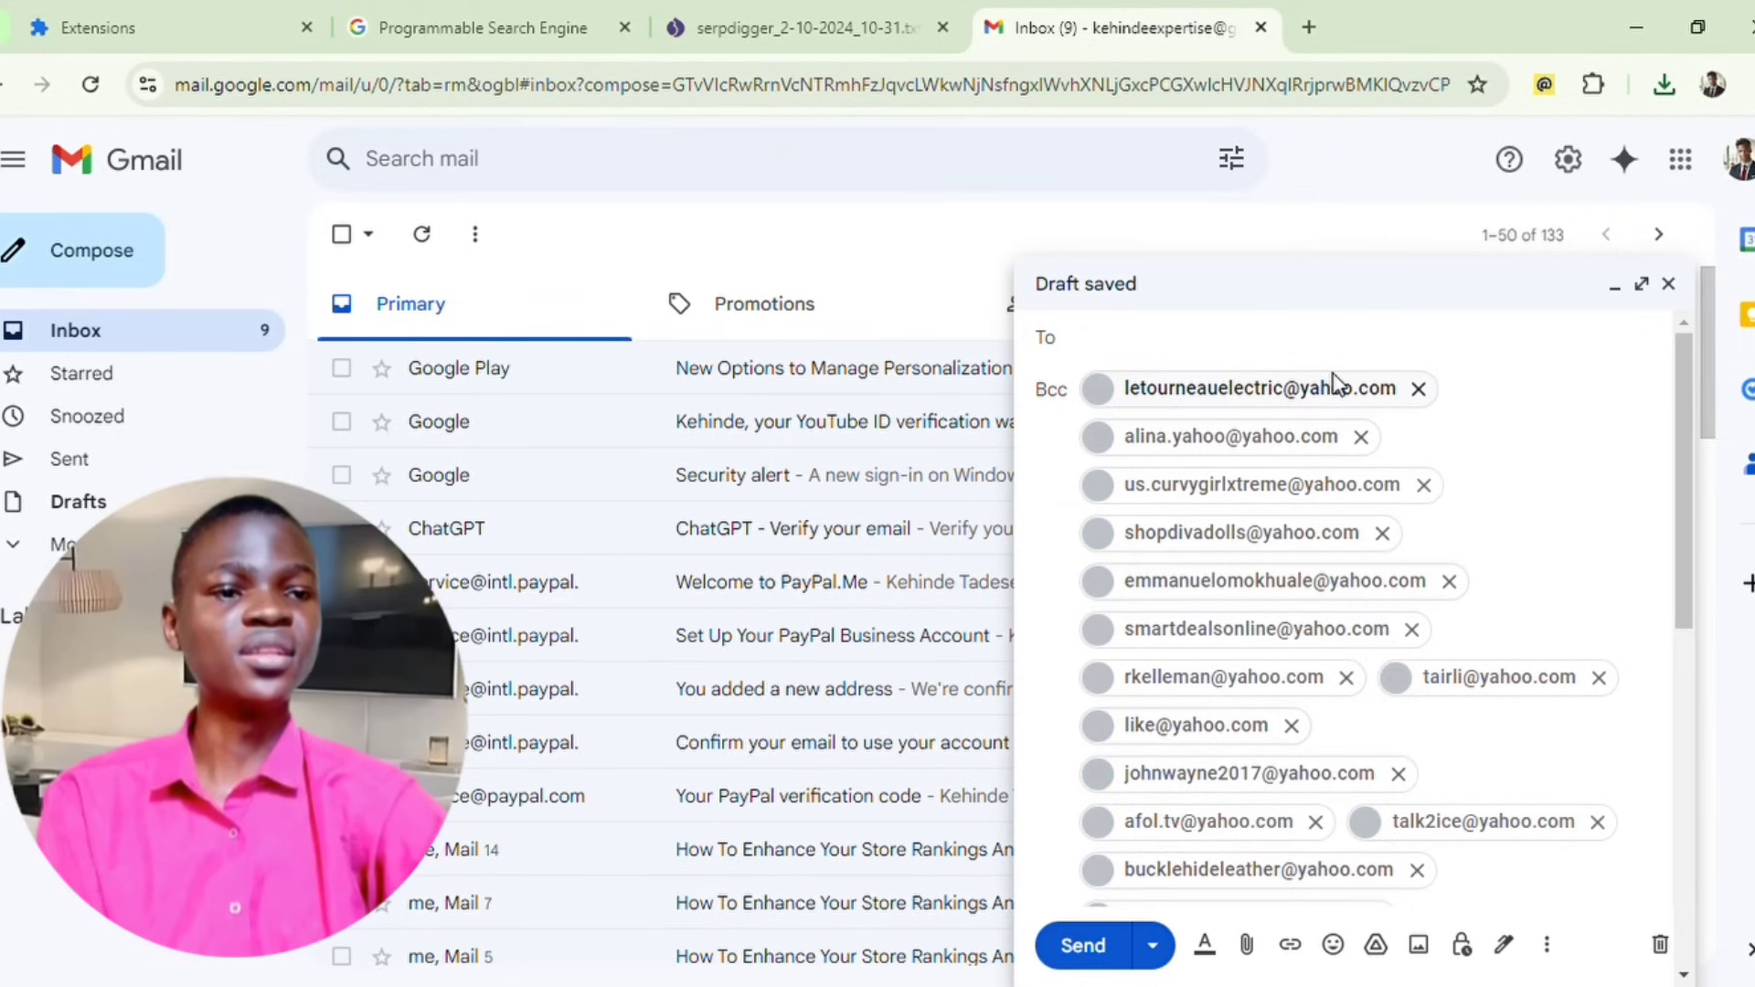
{"action": "scroll", "coordinate": [1335, 384], "scroll_direction": "down", "scroll_amount": 7}
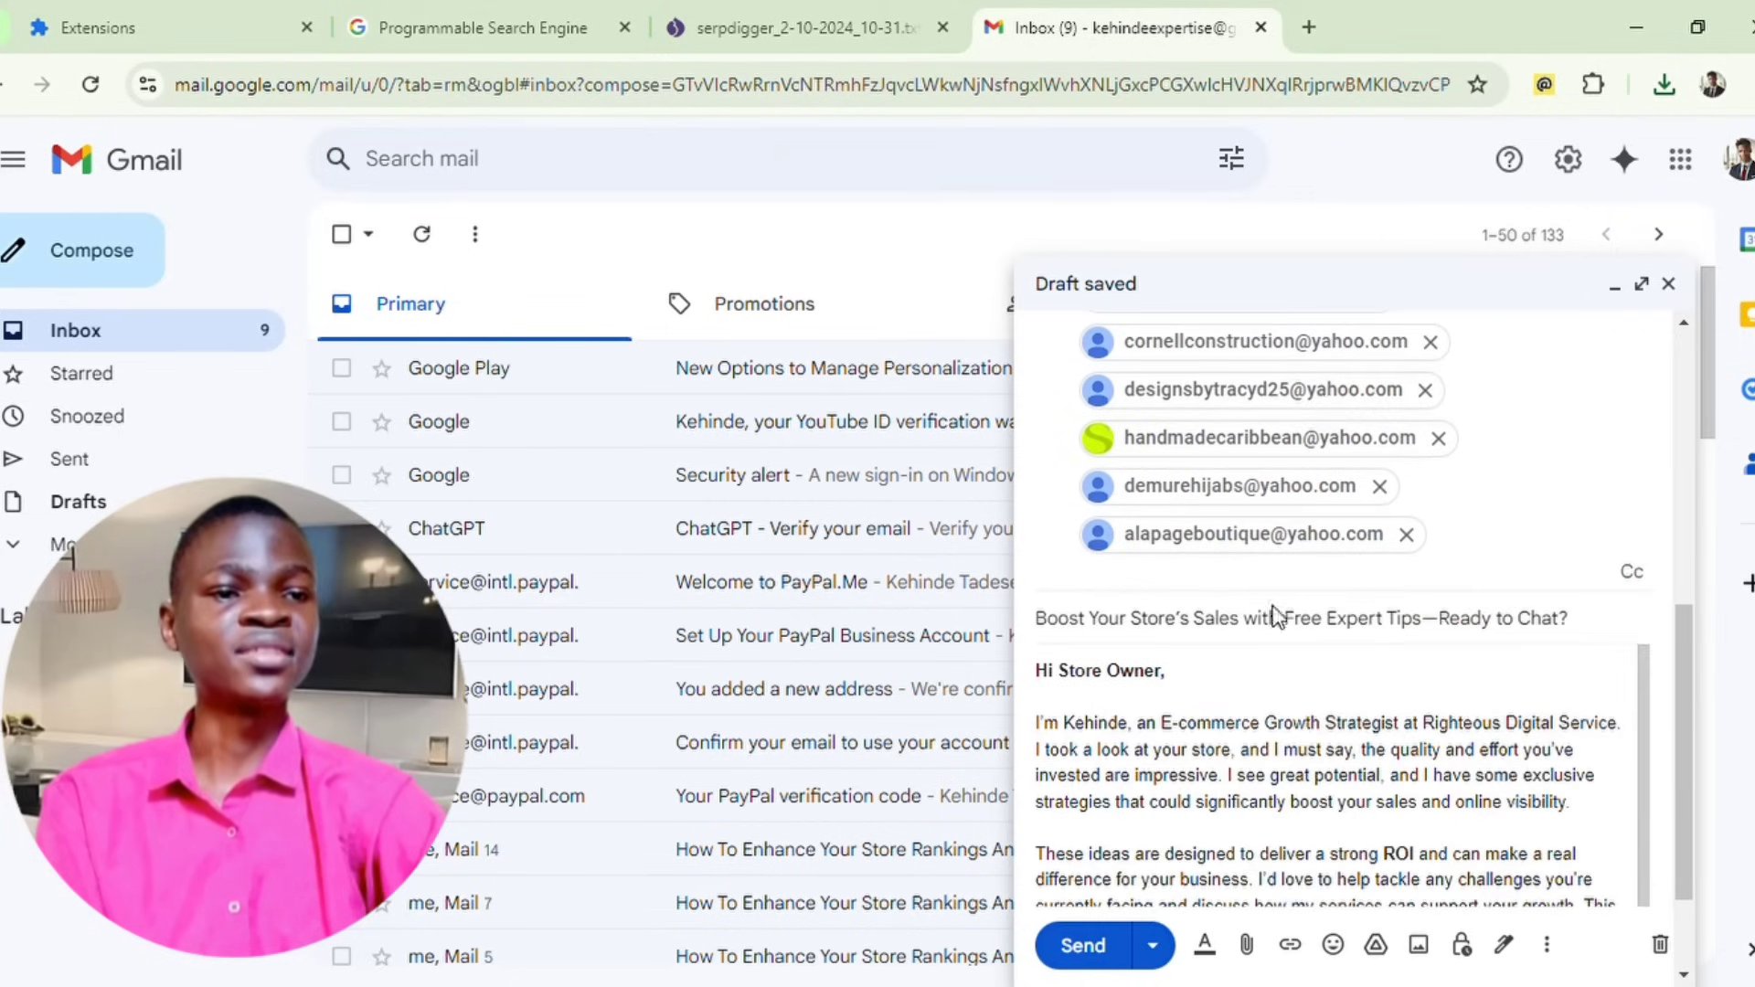
{"action": "left_click", "coordinate": [1115, 948]}
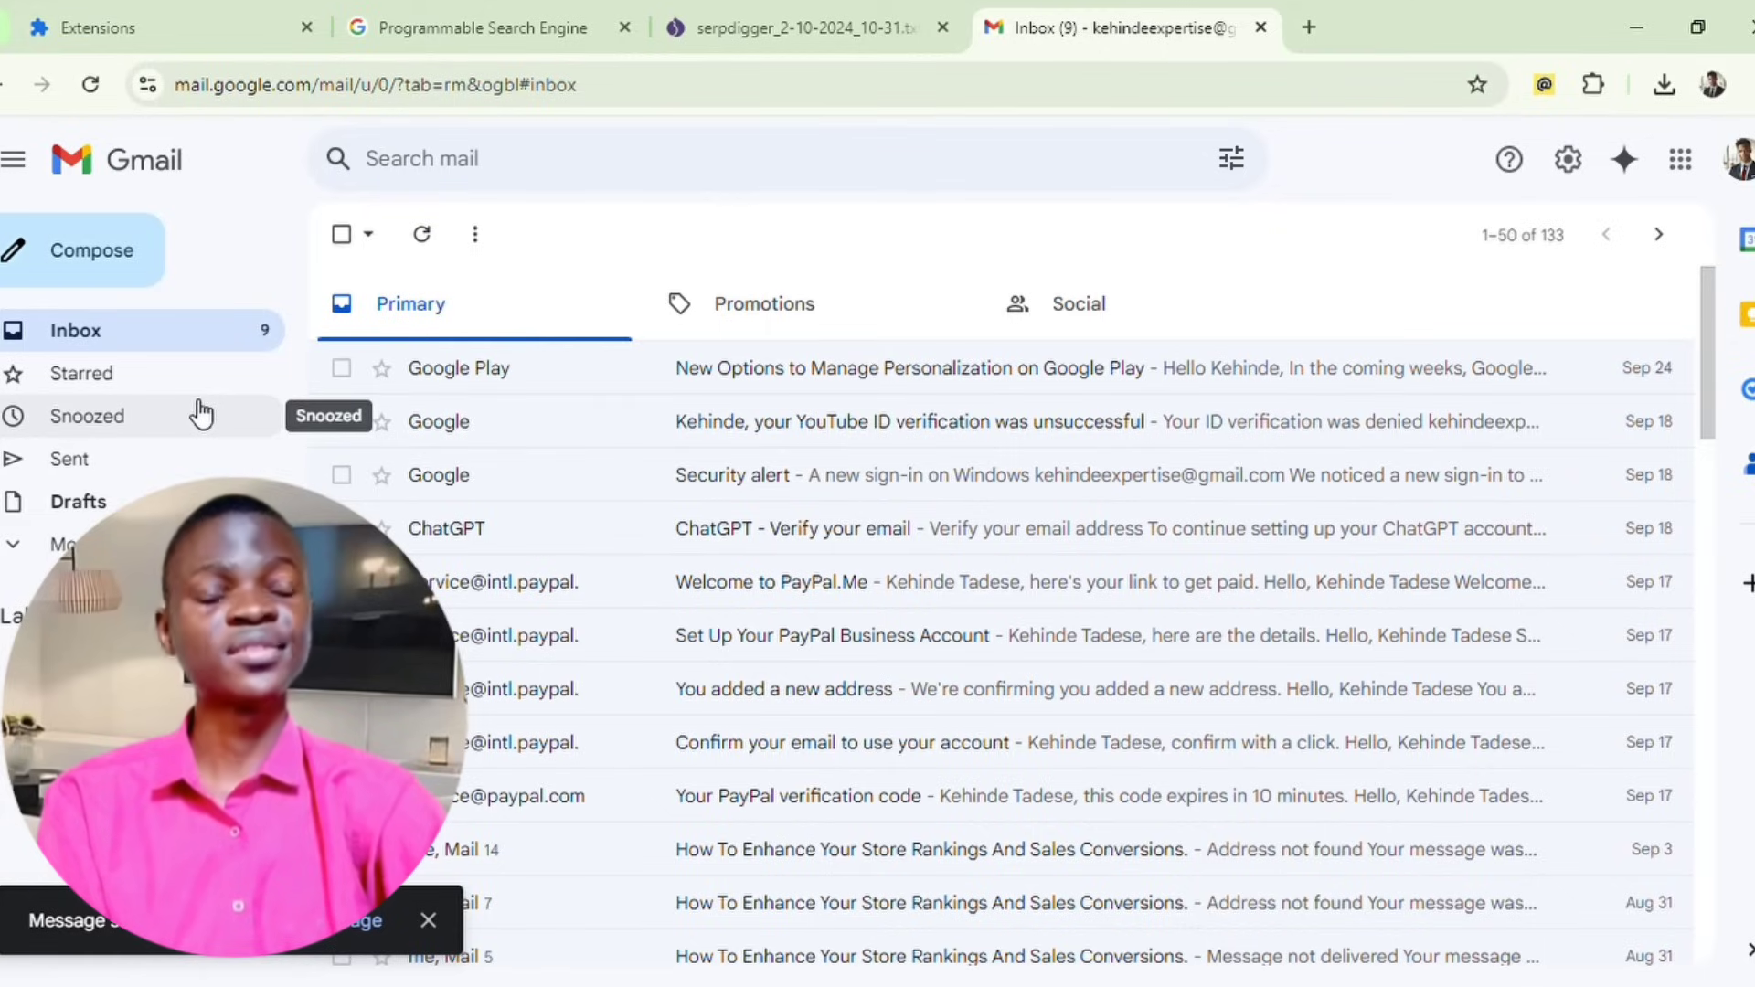
Compose a new email with the pitch subject line and message body pasted in.
{"action": "left_click", "coordinate": [94, 281]}
{"action": "left_click", "coordinate": [1148, 492]}
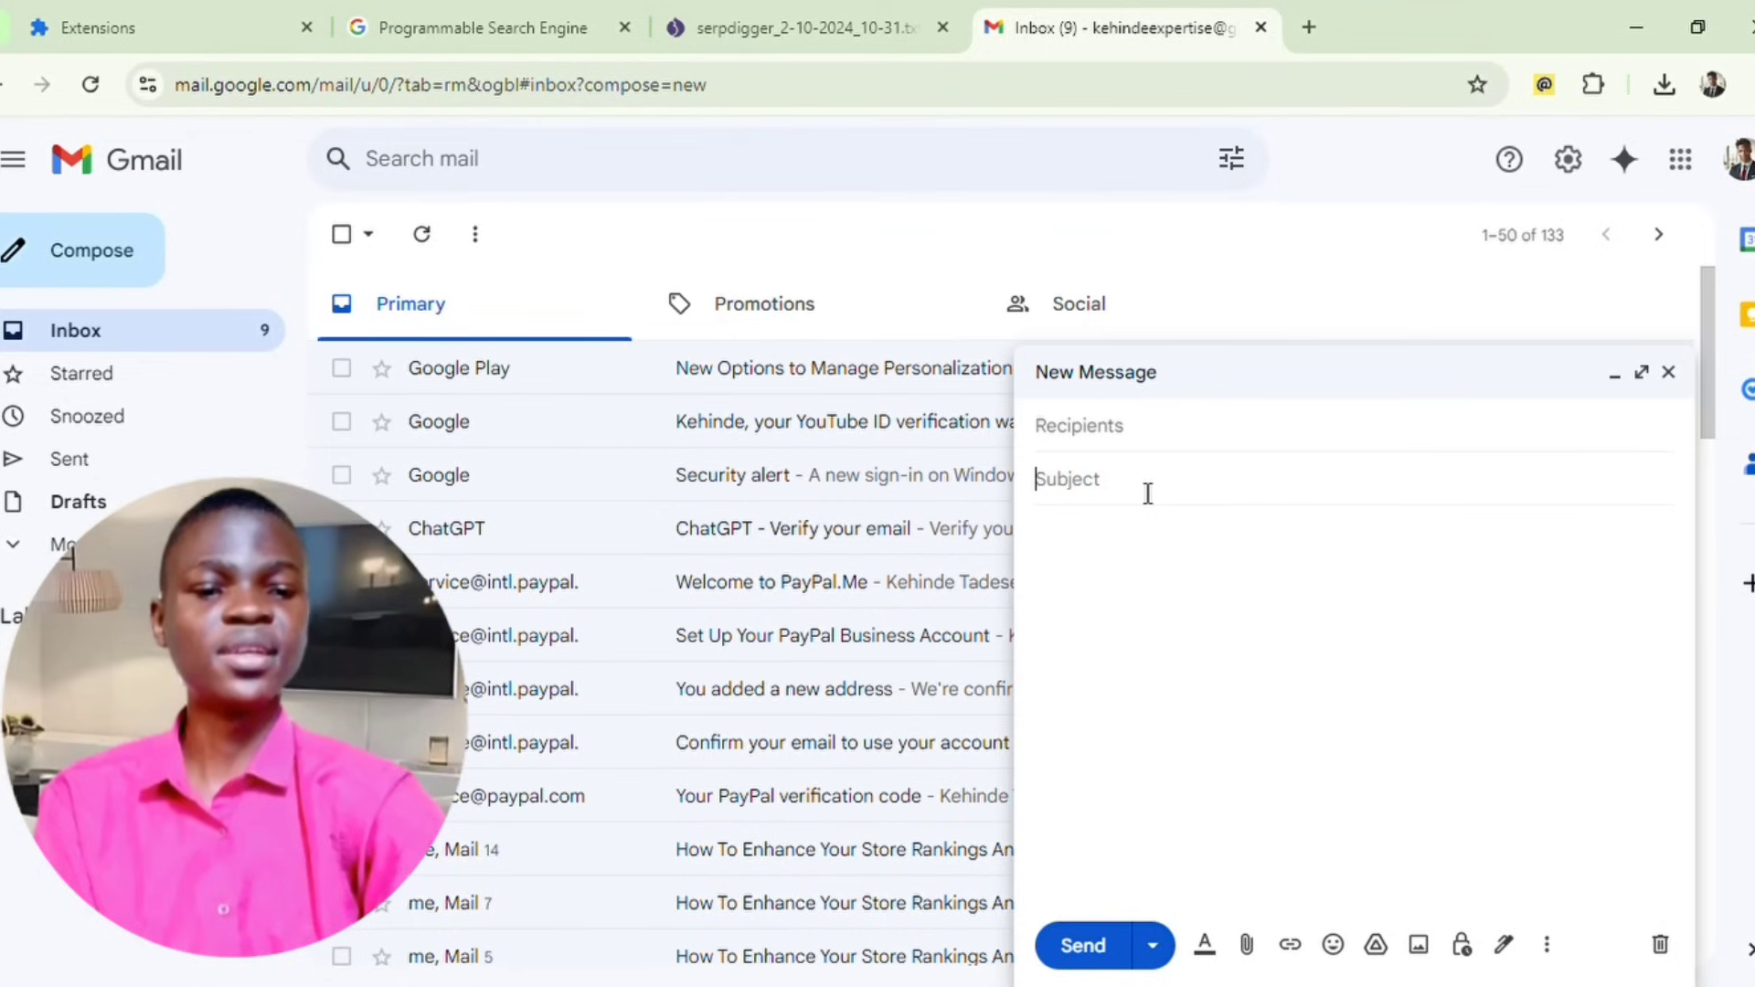
{"action": "type", "text": "Boost Your Store’s Sales with Free Expert Tips—Ready to Chat?"}
{"action": "left_click", "coordinate": [1117, 803]}
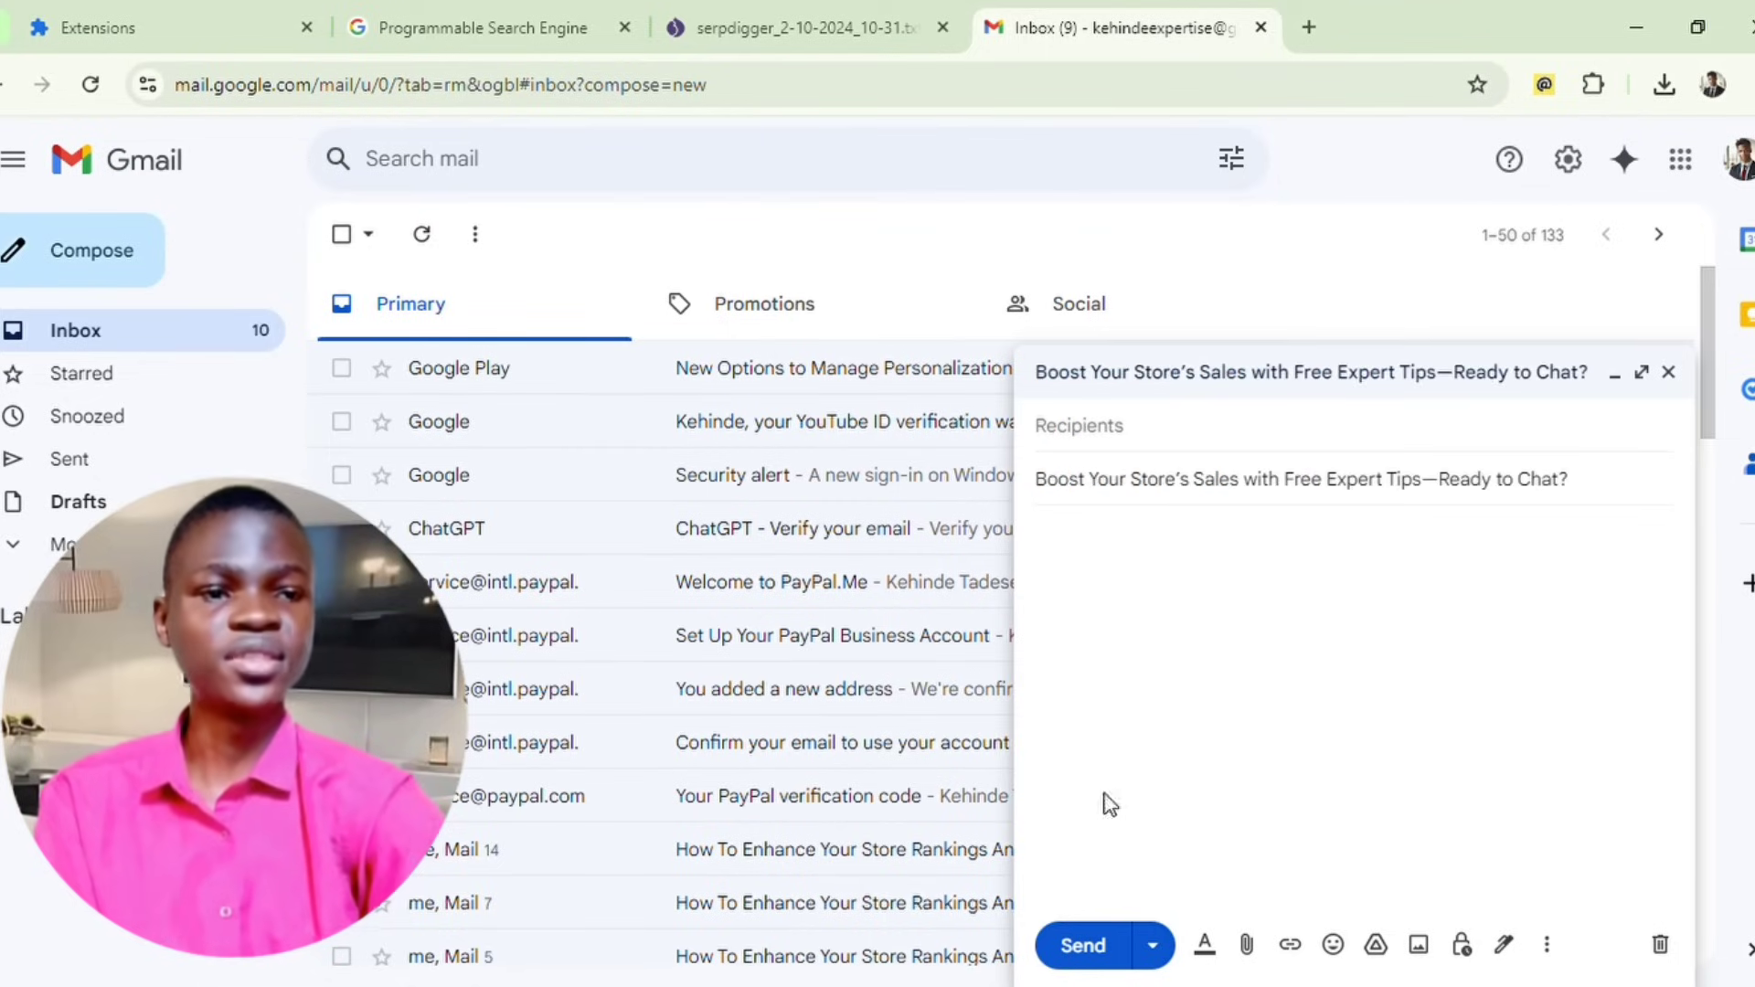
{"action": "type", "text": "Hi Store Owner,  I'm Kehinde, an E-commerce Growth Strategist at Righteous Digital Service. I took a look at your store, and I must say, the quality and effort you've invested are impressive. I see great potential, and I have some exclusive strategies that could significantly boost your sales and online visibility.  These ideas are designed to deliver a strong ROI and can make a real difference for your business. I'd love to help tackle any challenges you're currently facing and discuss how my services can support your growth. This offer is limited, so I encourage you to act fast.  Let's talk soon.  Best regards, Kehinde E-commerce Growth Strategist Righteous Digital Service"}
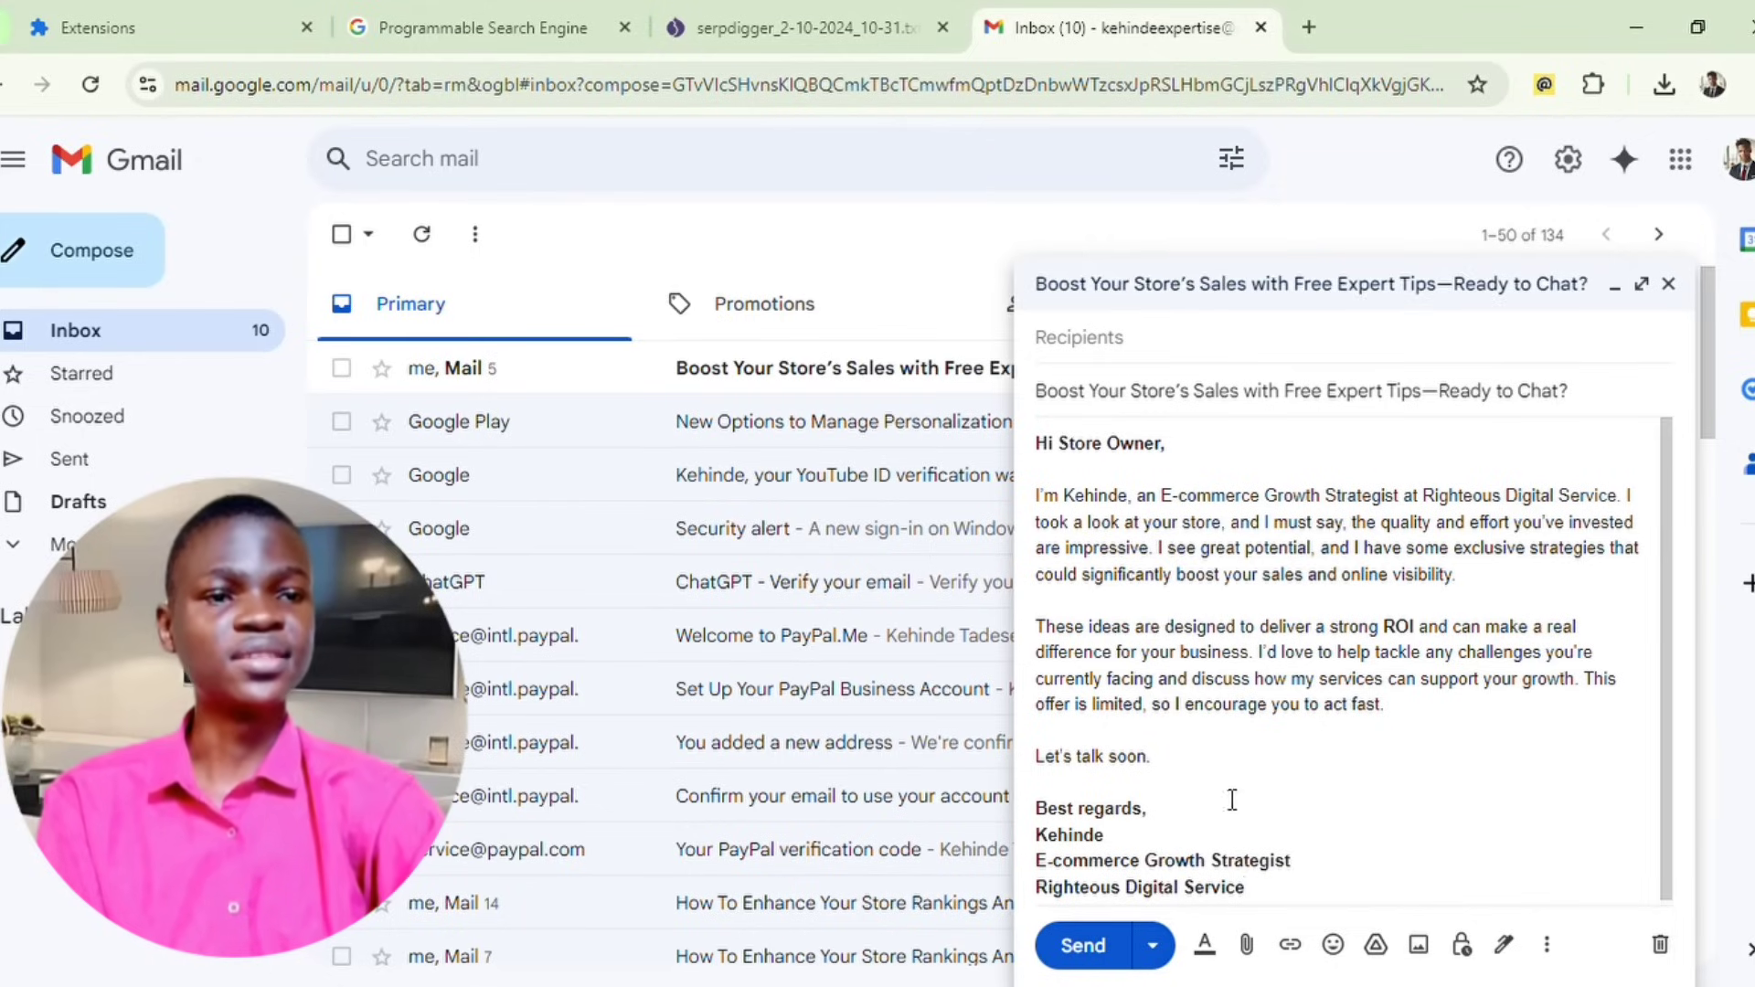
Add the next batch of Yahoo store-owner addresses as Bcc recipients.
{"action": "left_click", "coordinate": [1316, 352]}
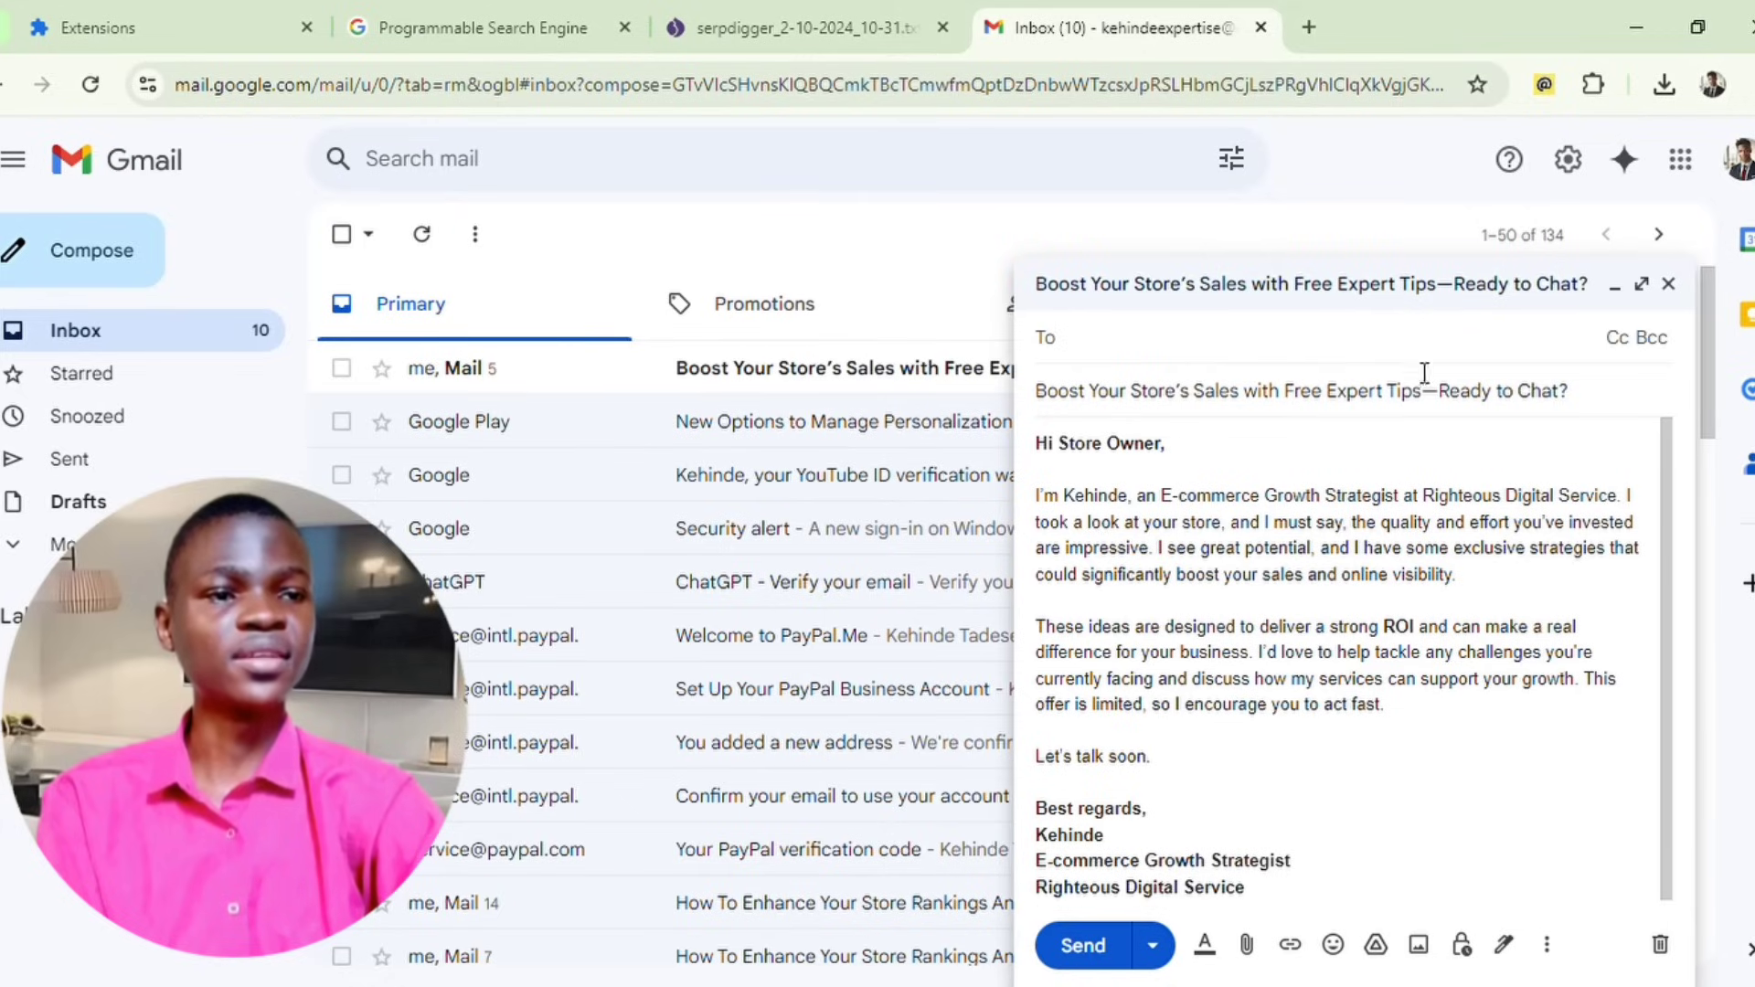
{"action": "left_click", "coordinate": [1653, 343]}
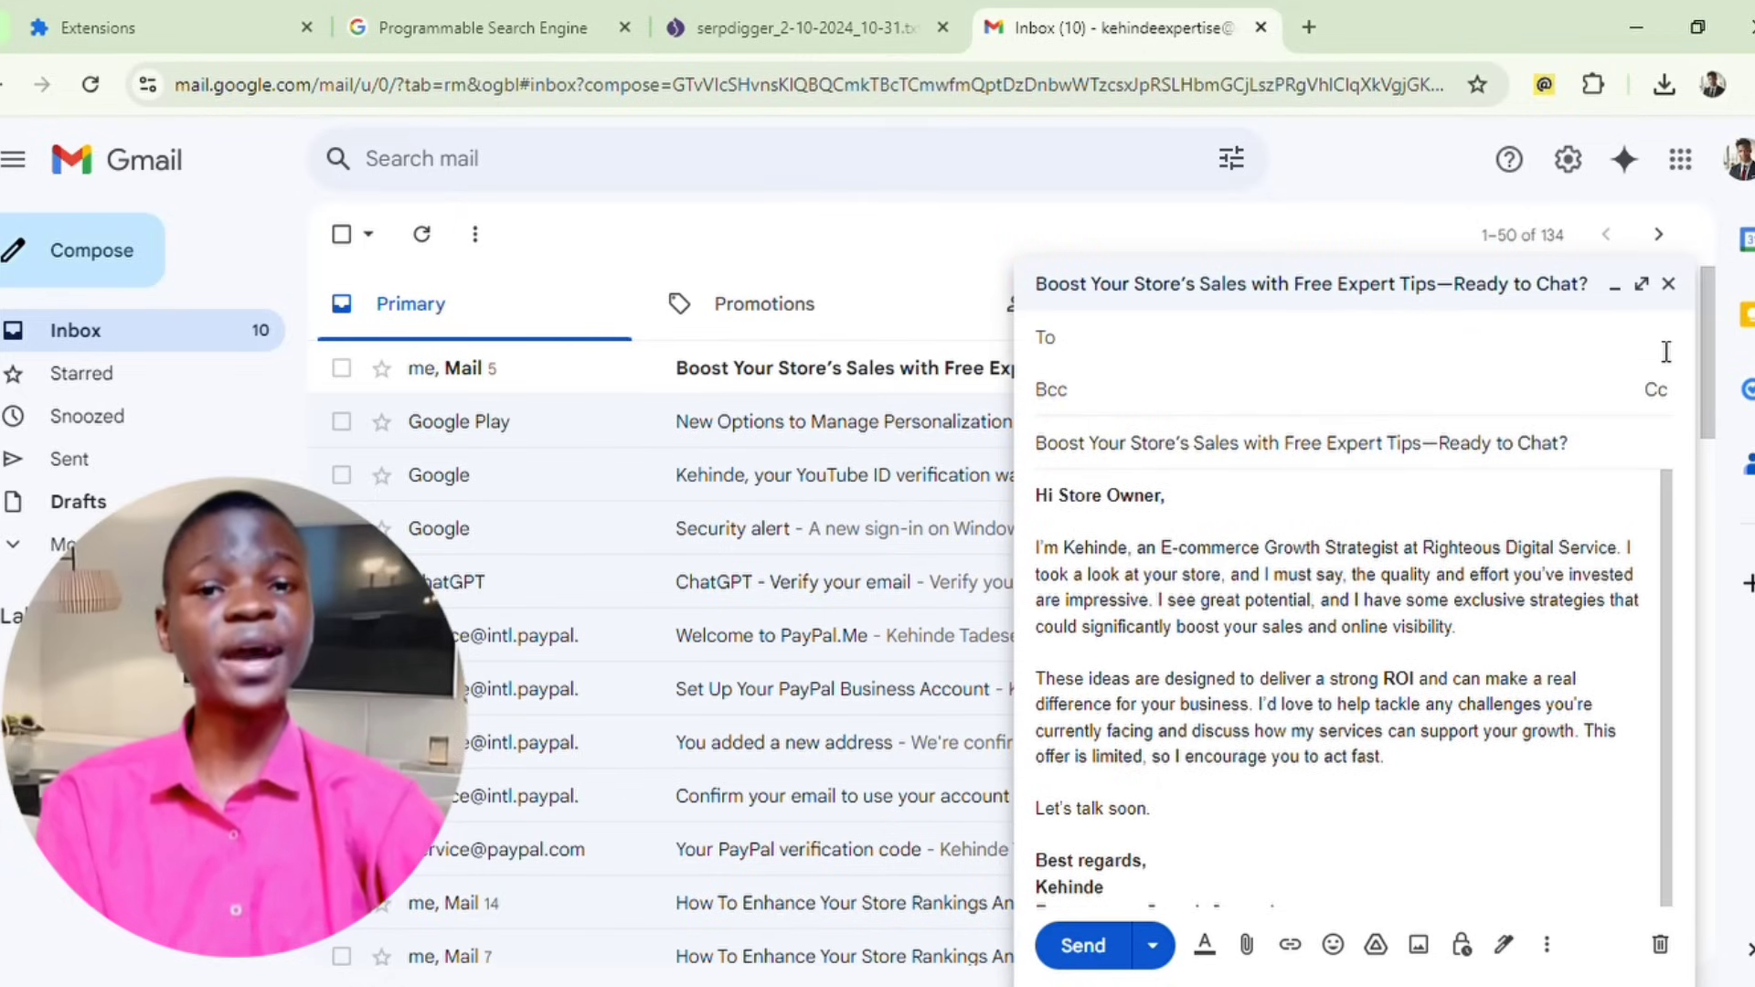
{"action": "key", "text": "ctrl+v"}
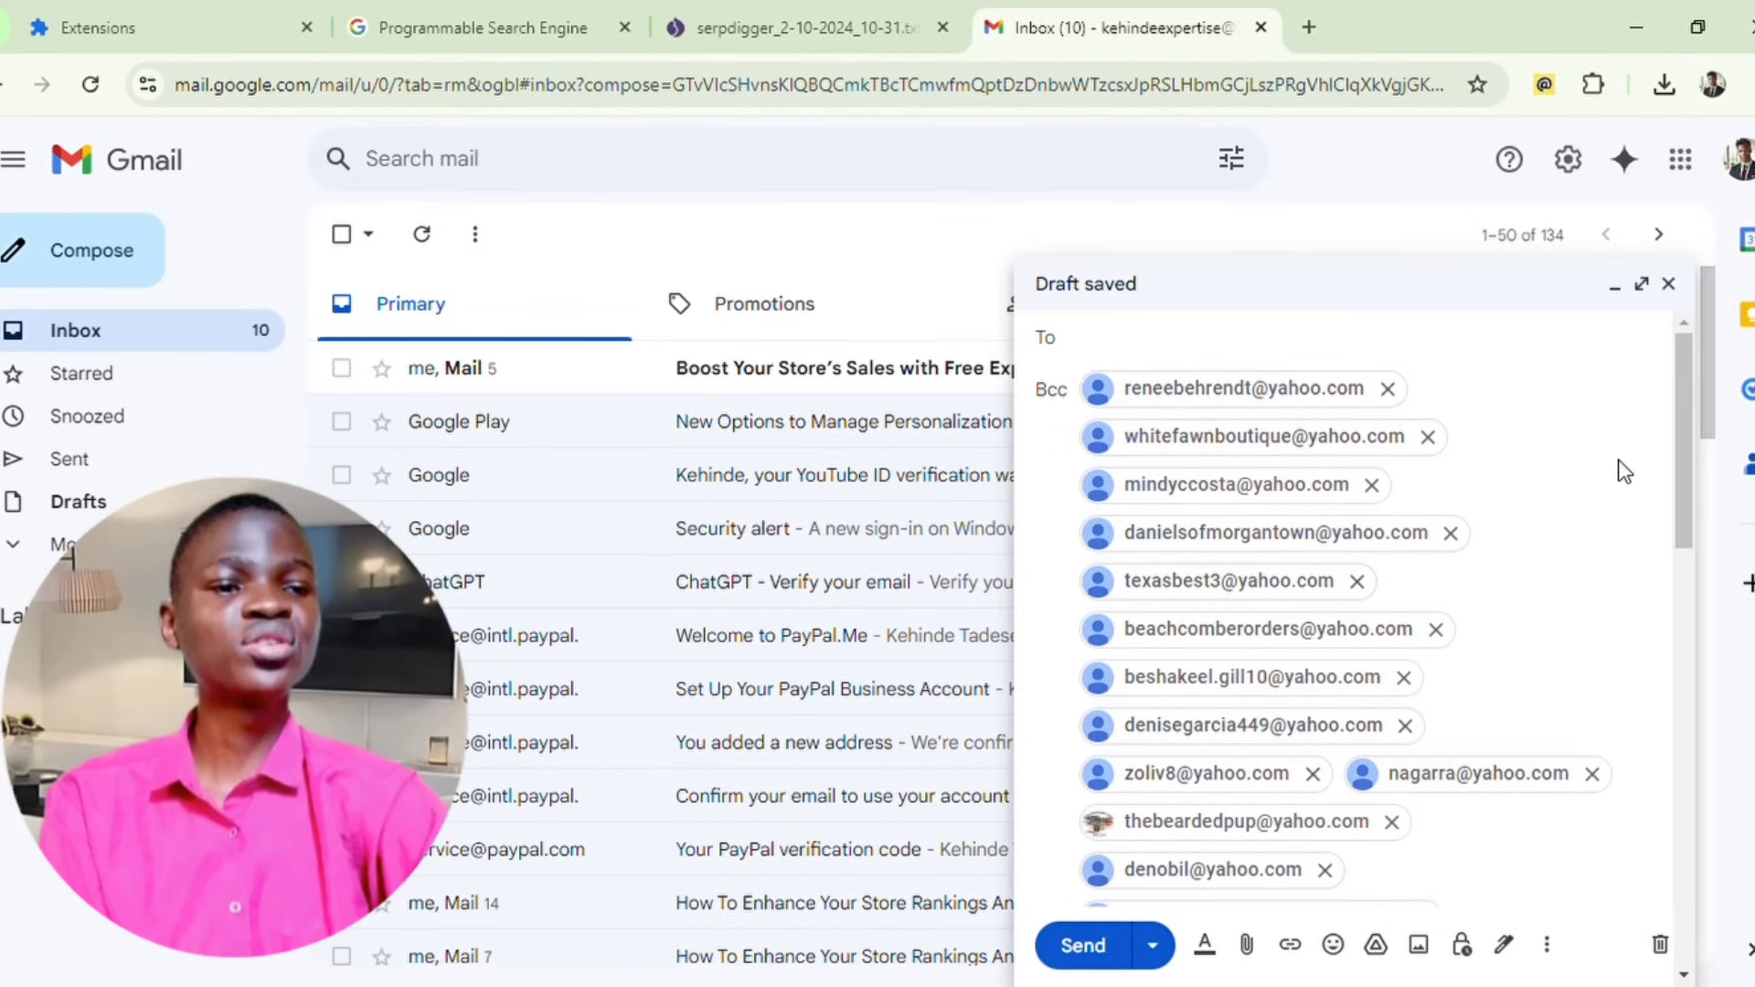
{"action": "scroll", "coordinate": [1623, 472], "scroll_direction": "down", "scroll_amount": 10}
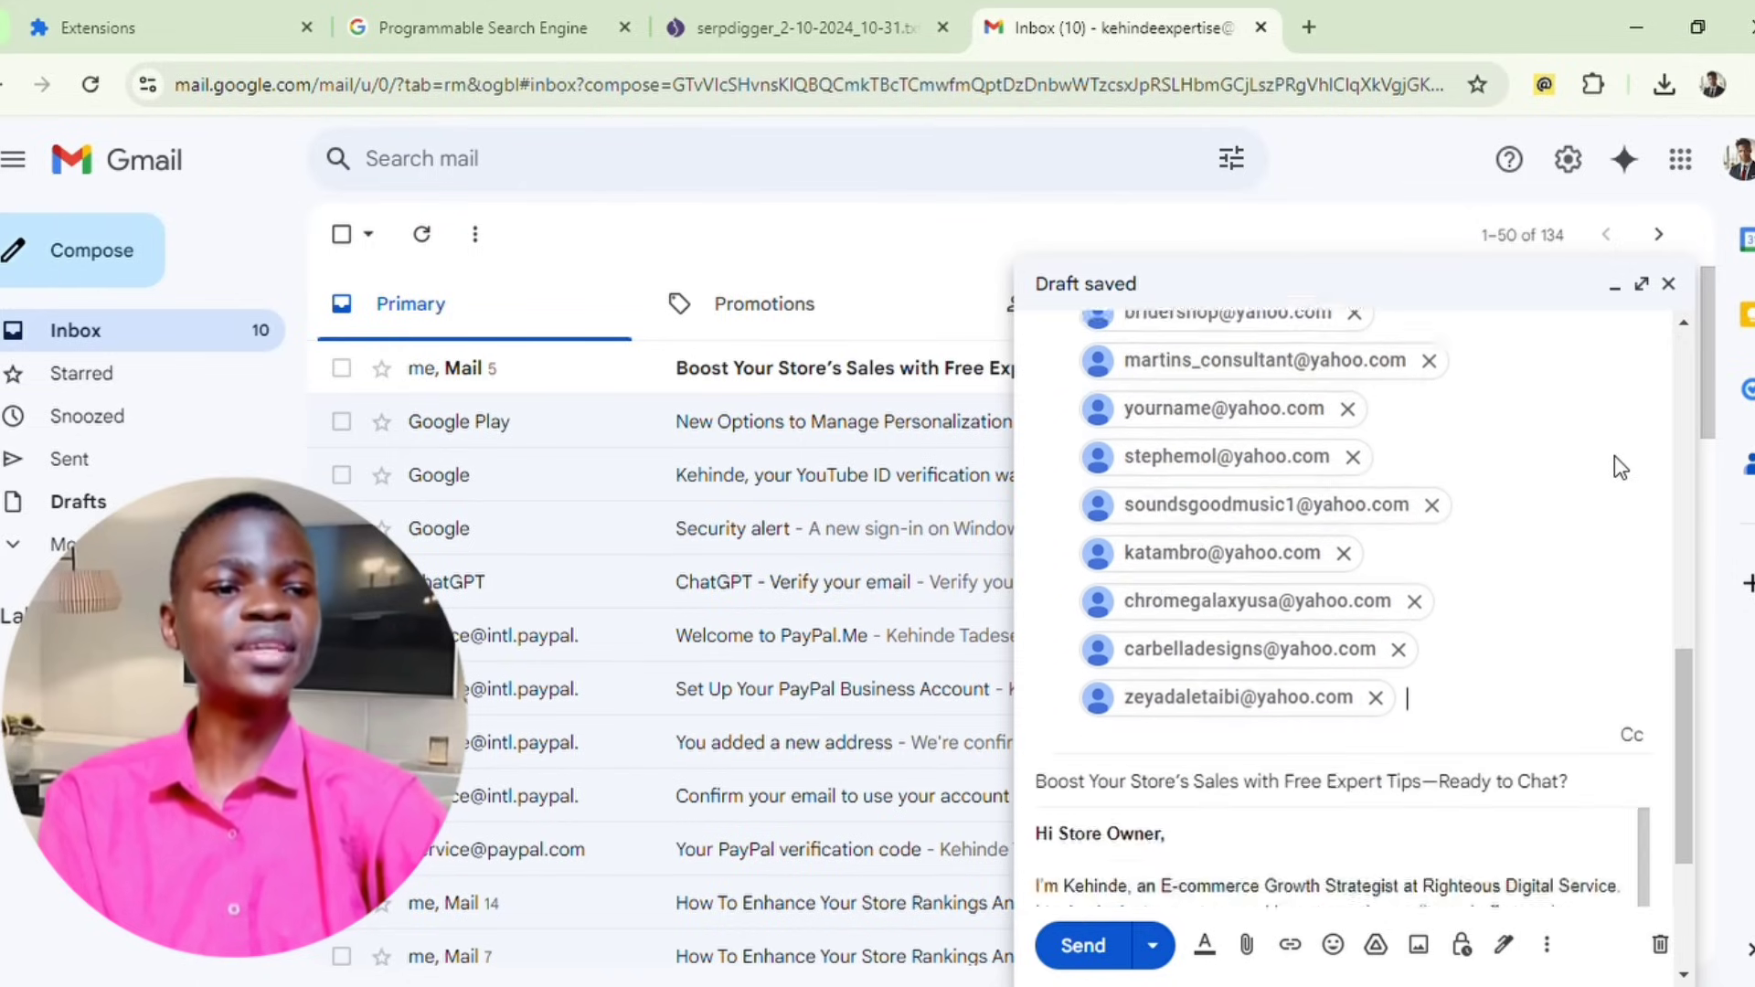
{"action": "scroll", "coordinate": [1614, 455], "scroll_direction": "down", "scroll_amount": 2}
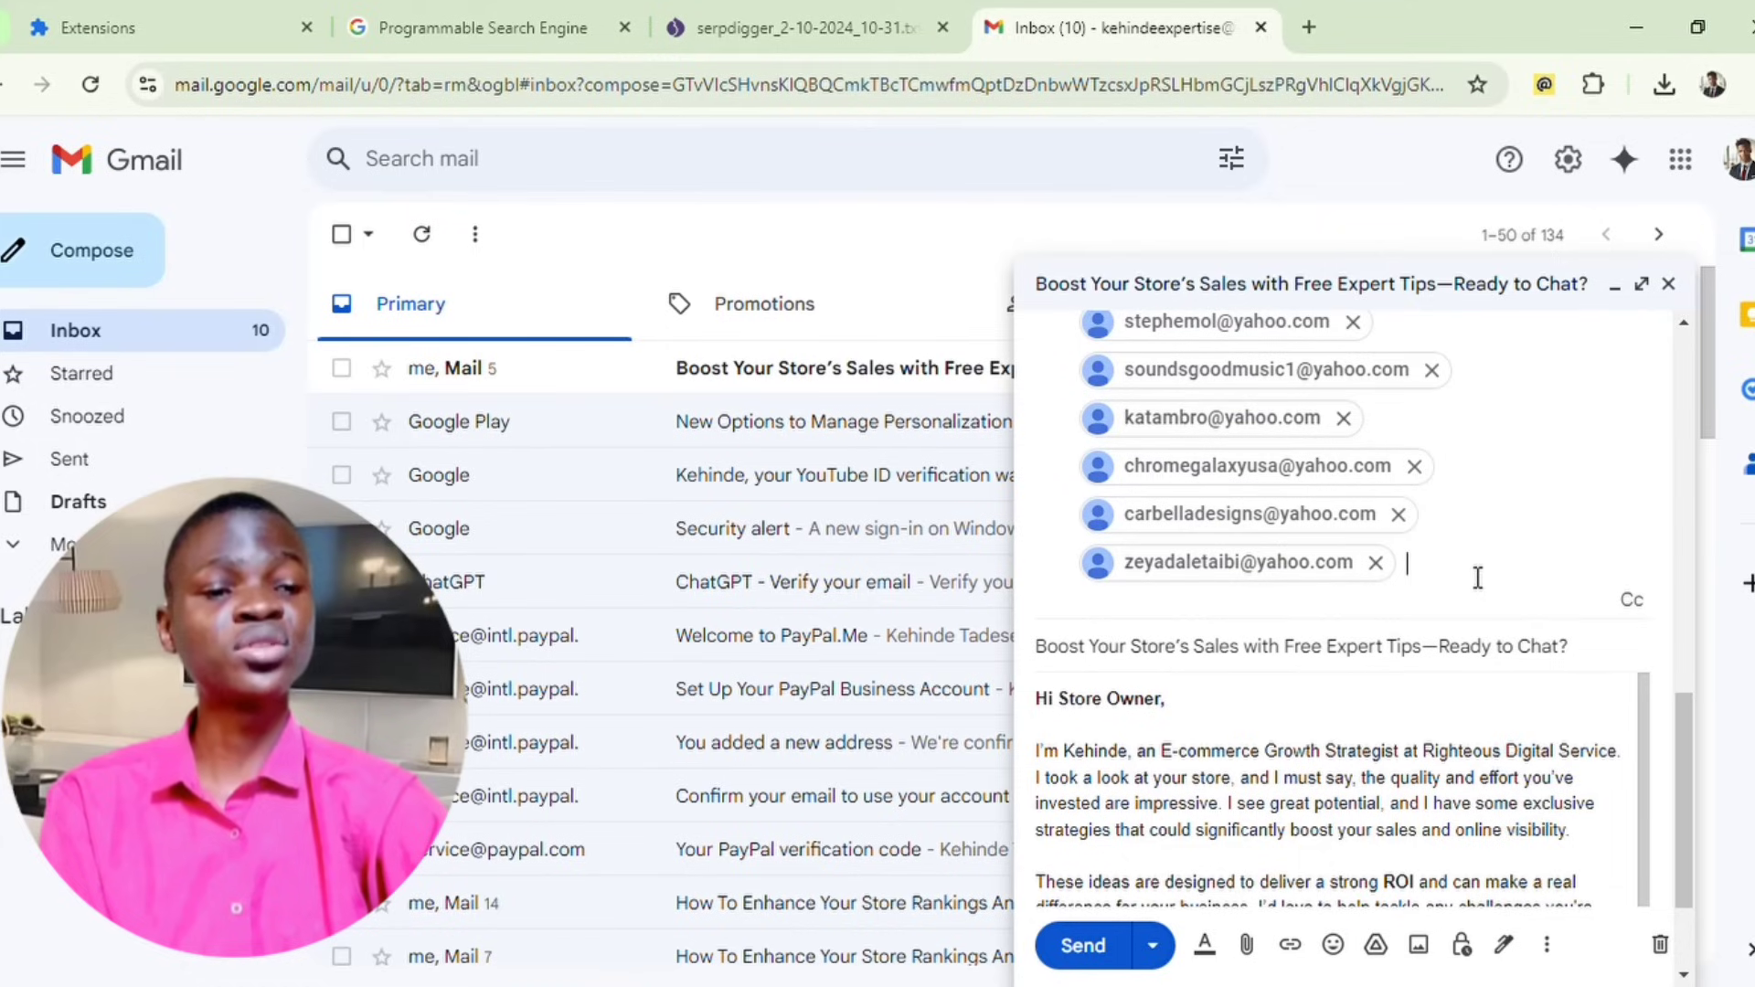
{"action": "scroll", "coordinate": [1431, 672], "scroll_direction": "down", "scroll_amount": 2}
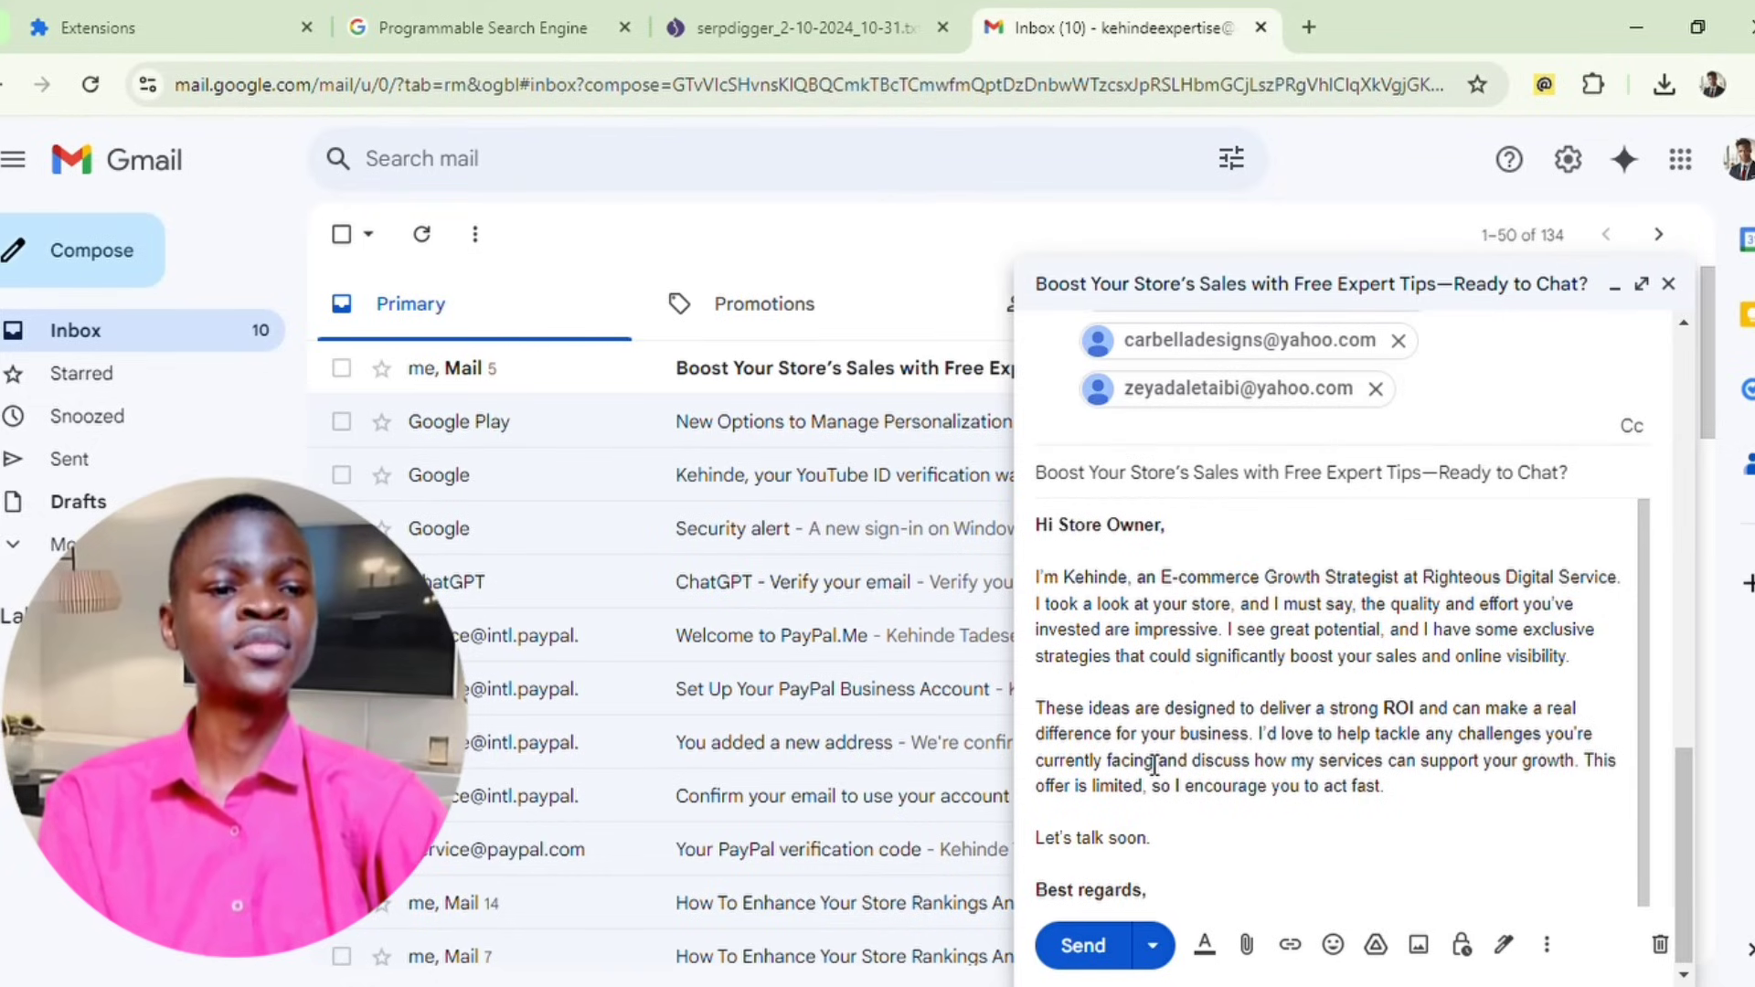
Send the second pitch, then mark the 10:36 and 10:38 AM returned pitch threads as read.
{"action": "left_click", "coordinate": [1083, 946]}
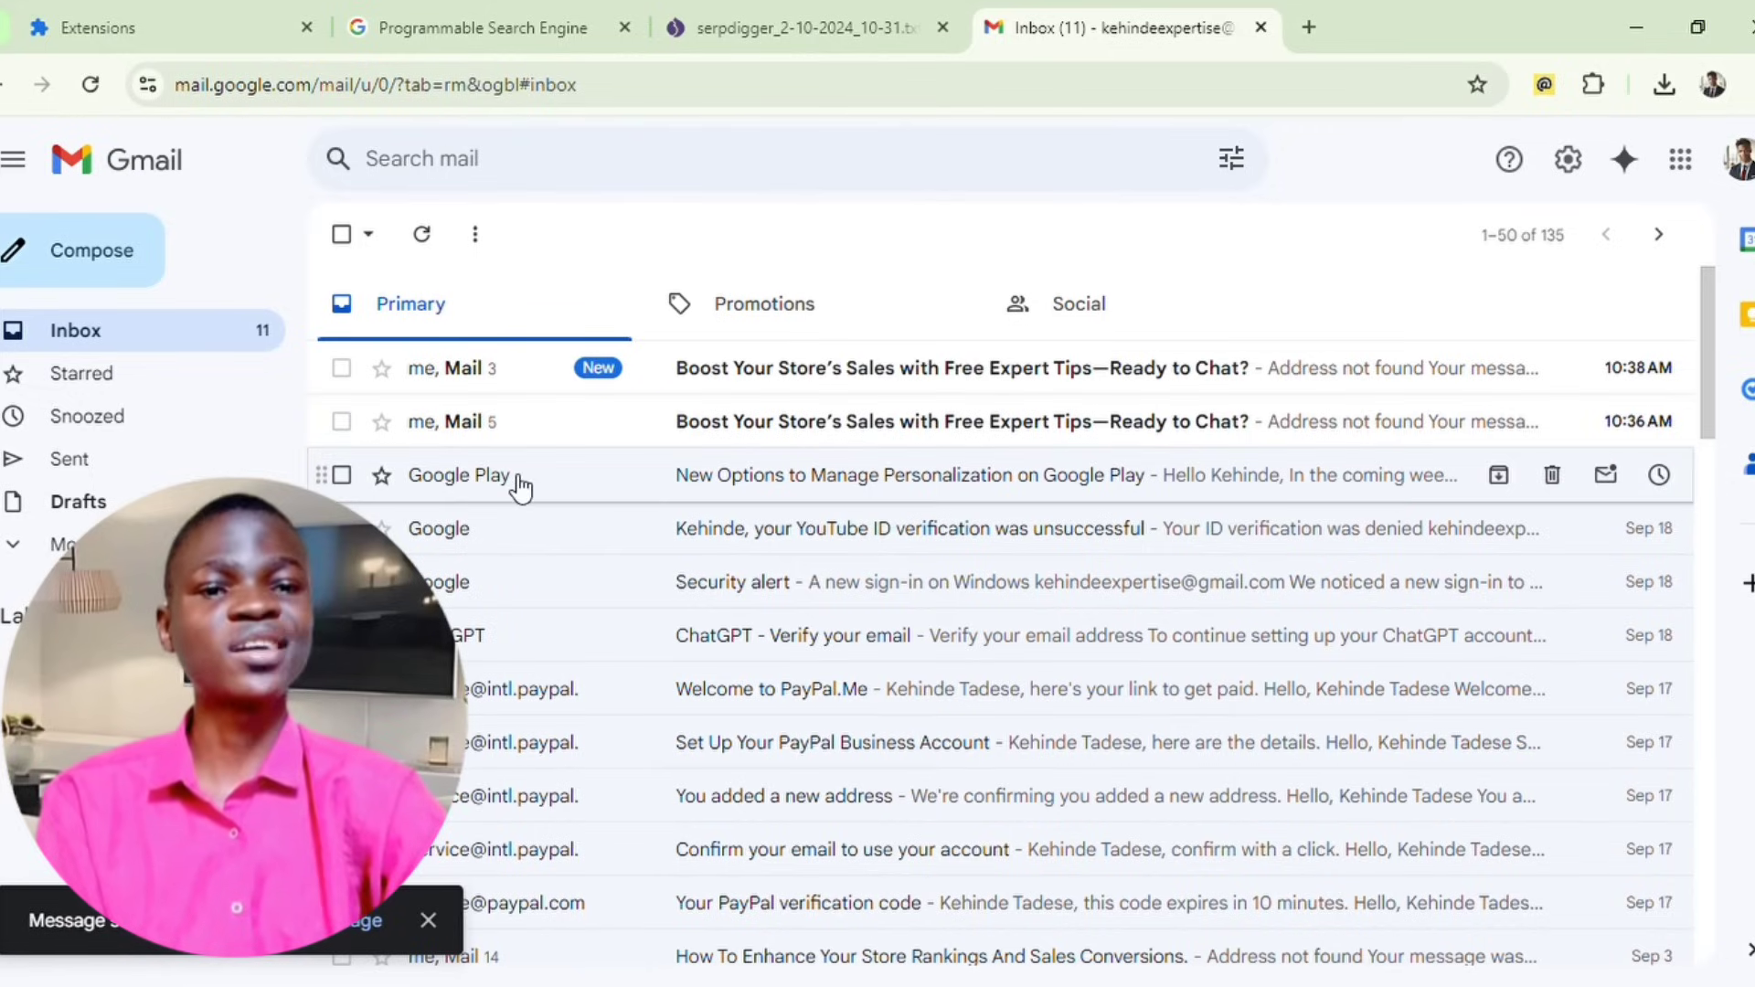
{"action": "left_click", "coordinate": [342, 422]}
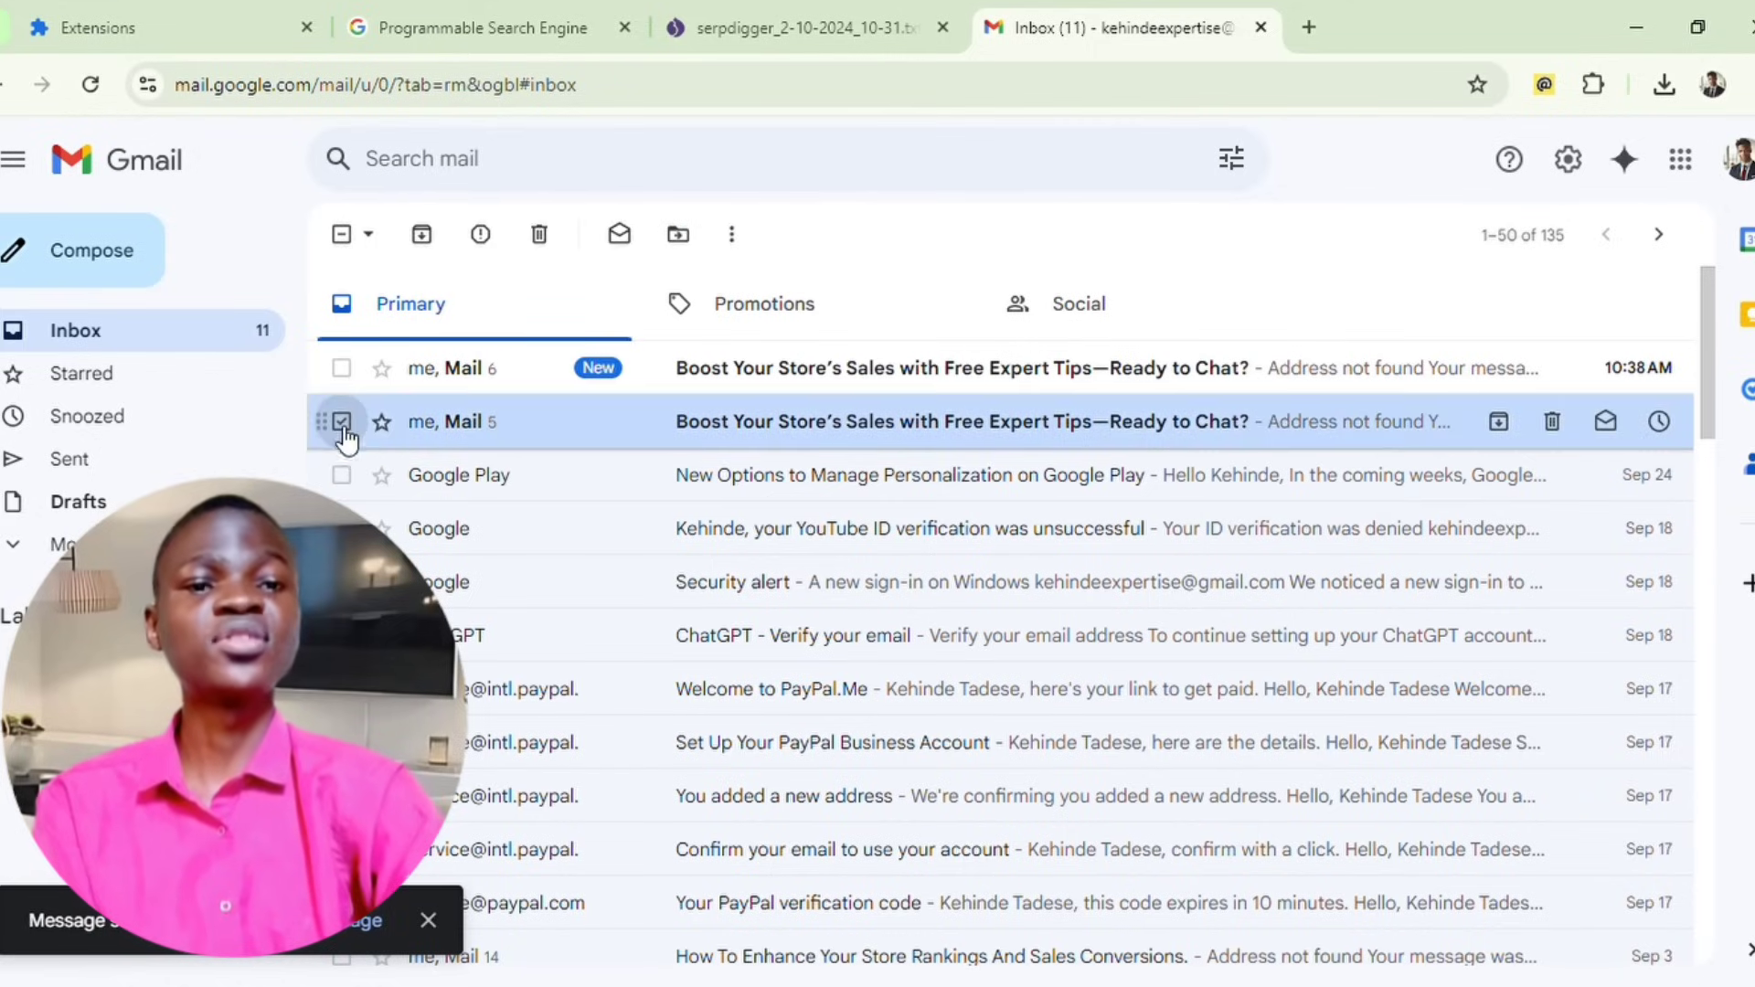
{"action": "left_click", "coordinate": [341, 368]}
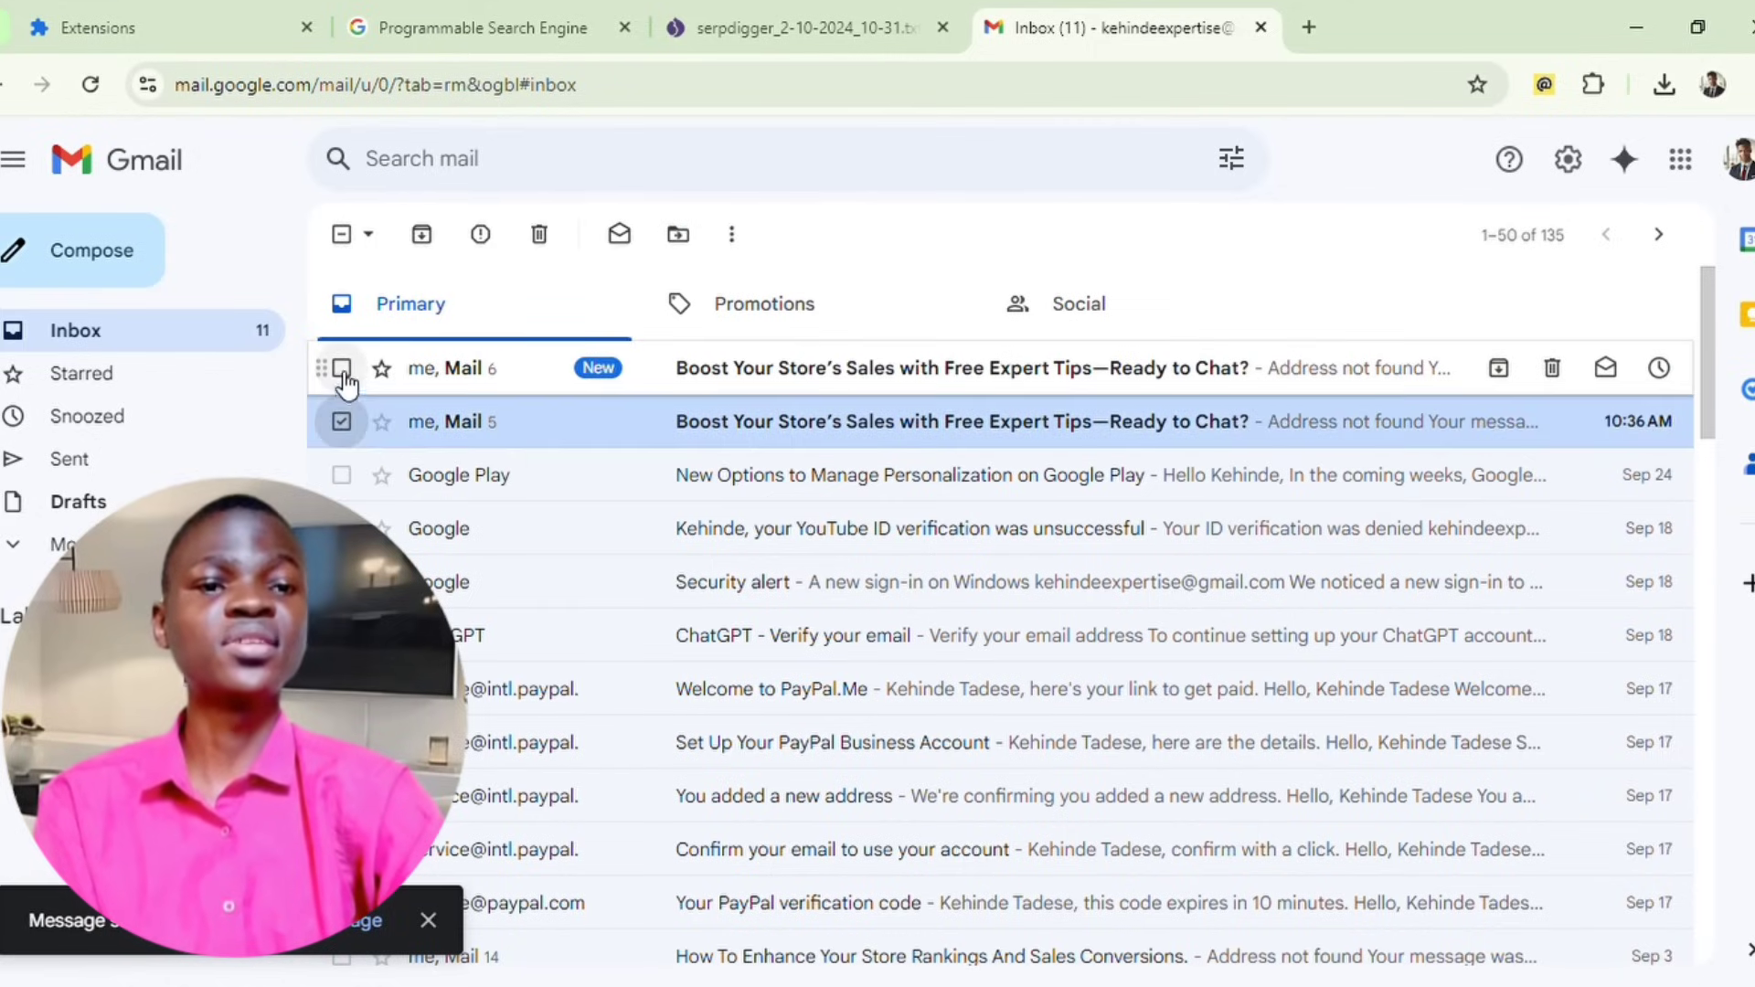
{"action": "left_click", "coordinate": [619, 235]}
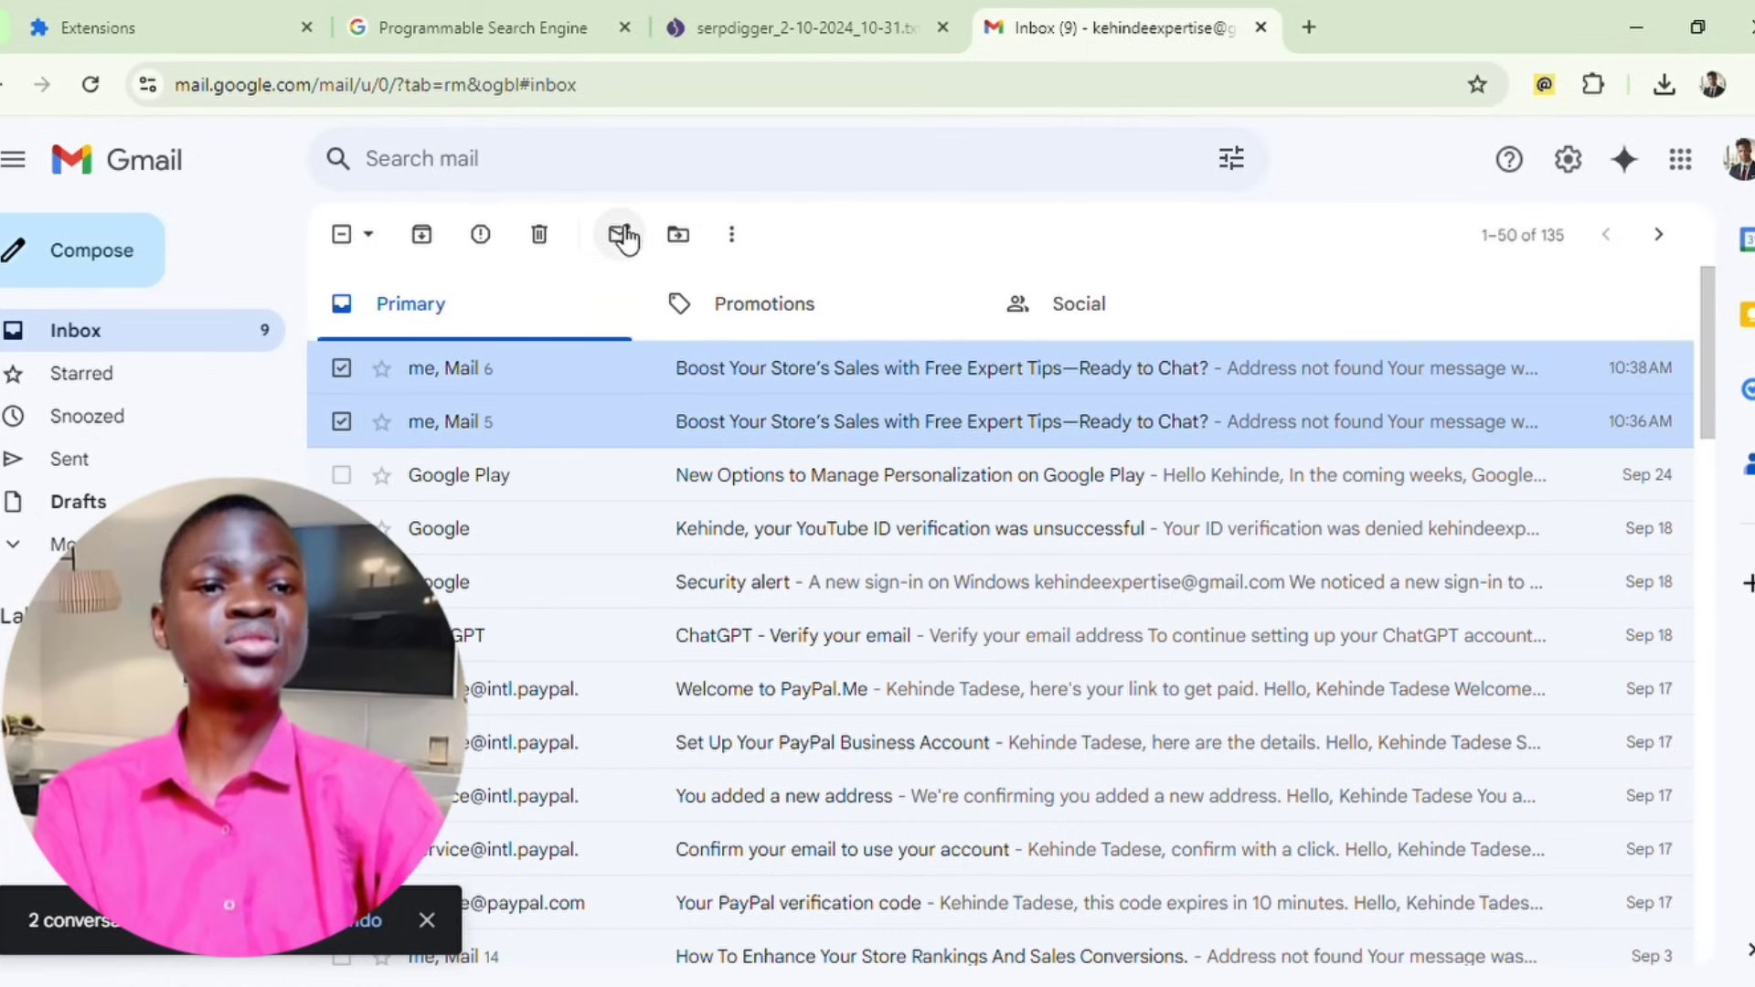
{"action": "left_click", "coordinate": [350, 240]}
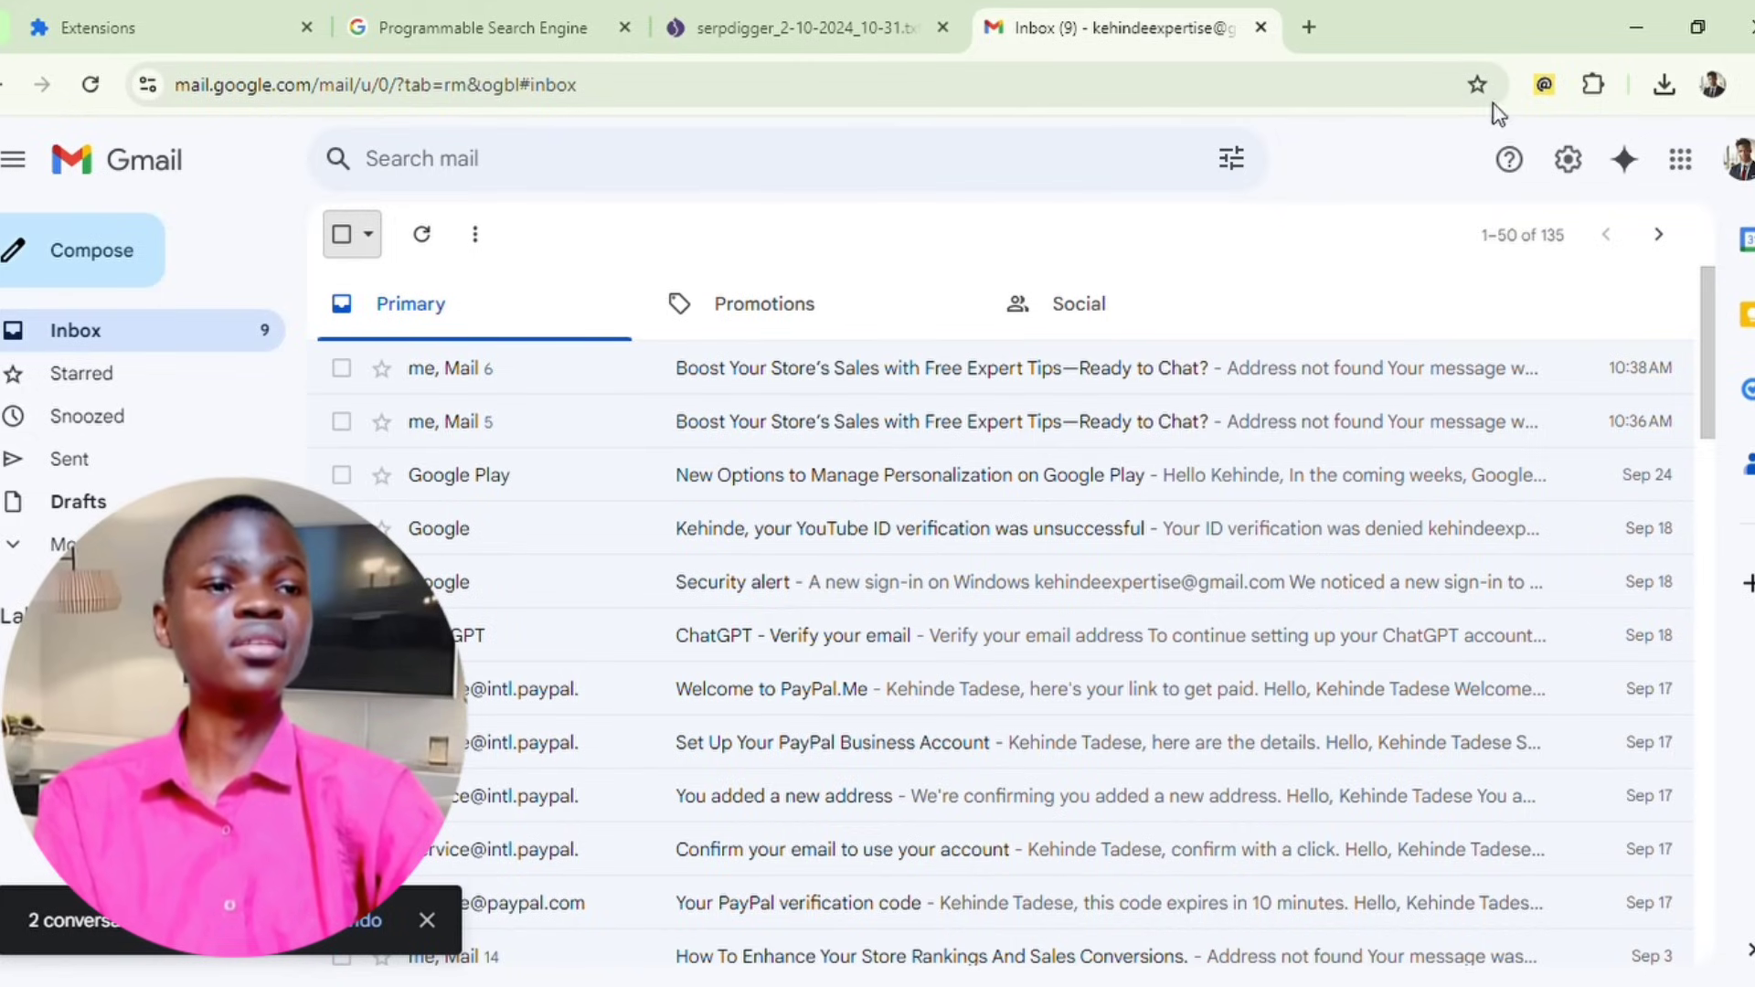